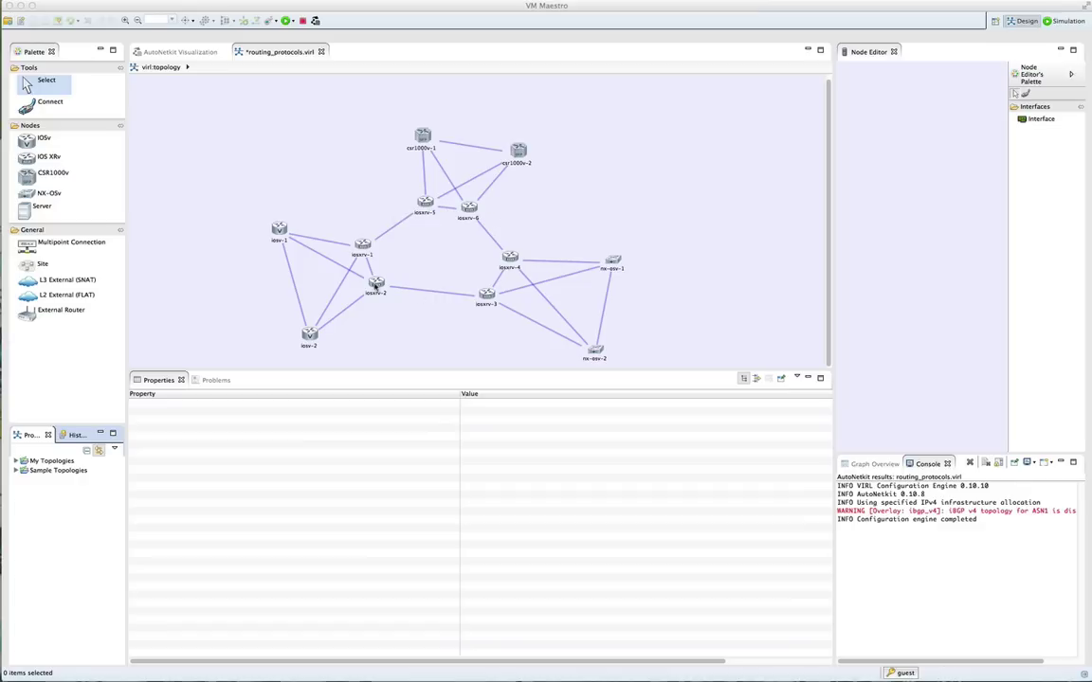
Set the iBGP role of all six IOS XRv routers (iosxrv-1 to iosxrv-6) to RR in their AutoNetkit properties.
{"action": "left_click", "coordinate": [363, 245]}
{"action": "left_click_drag", "start_coordinate": [299, 161], "coordinate": [485, 300]}
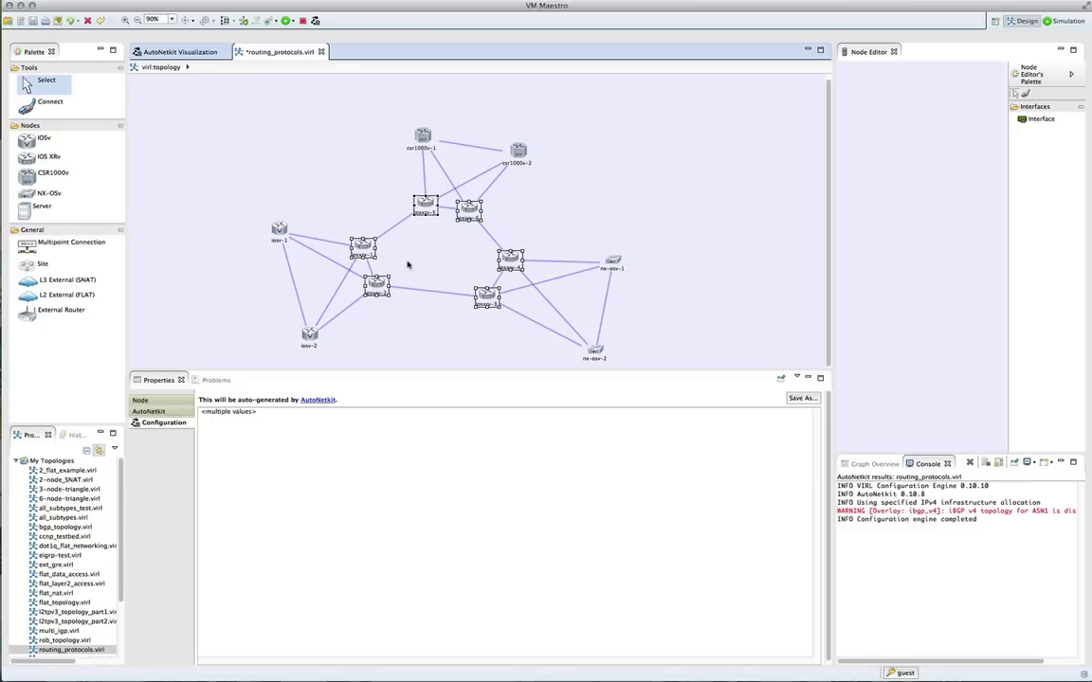
{"action": "left_click", "coordinate": [151, 411]}
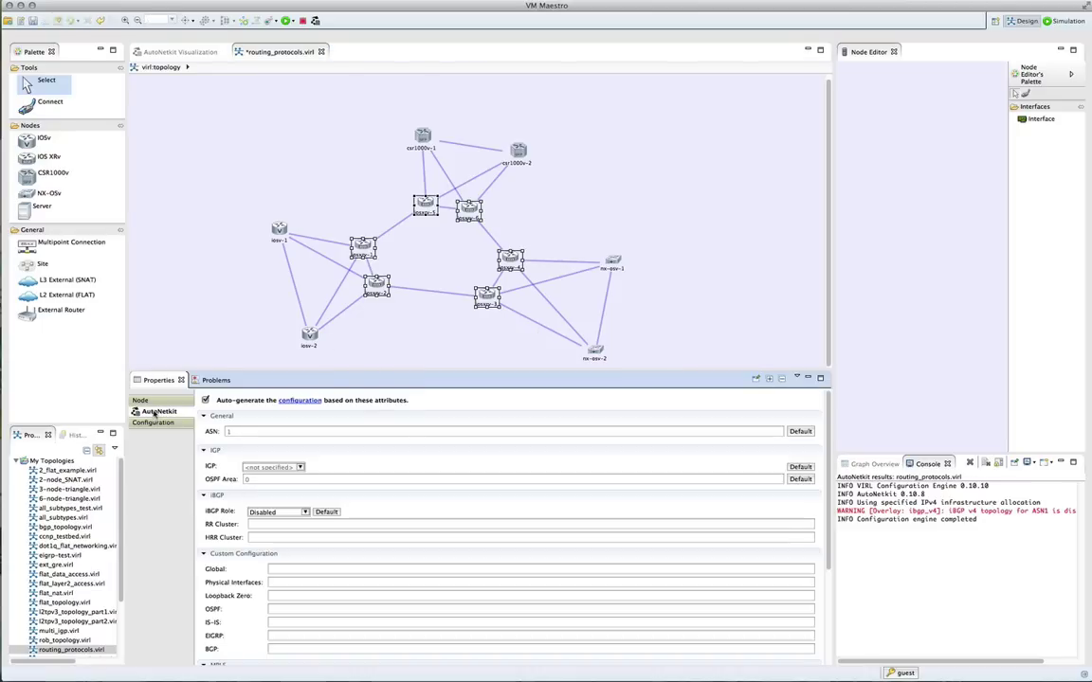
{"action": "left_click", "coordinate": [305, 513]}
{"action": "left_click", "coordinate": [254, 563]}
{"action": "left_click", "coordinate": [404, 339]}
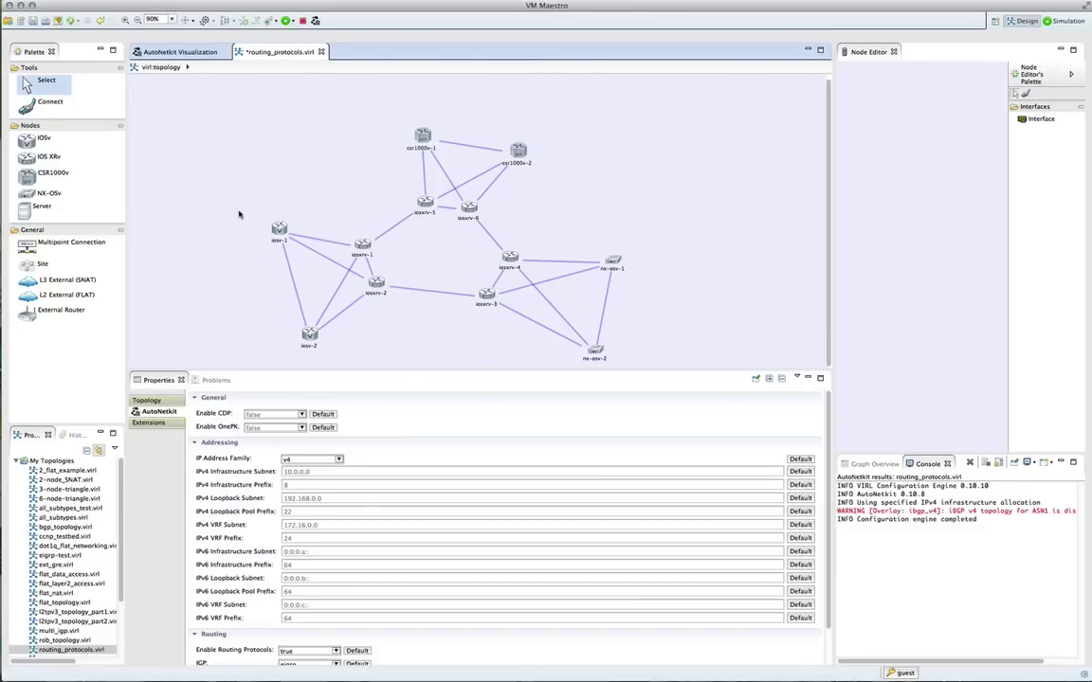
Set the iBGP role of both IOSv, both NX-OSv and both CSR1000v edge nodes to RRC.
{"action": "left_click_drag", "start_coordinate": [237, 209], "coordinate": [336, 369]}
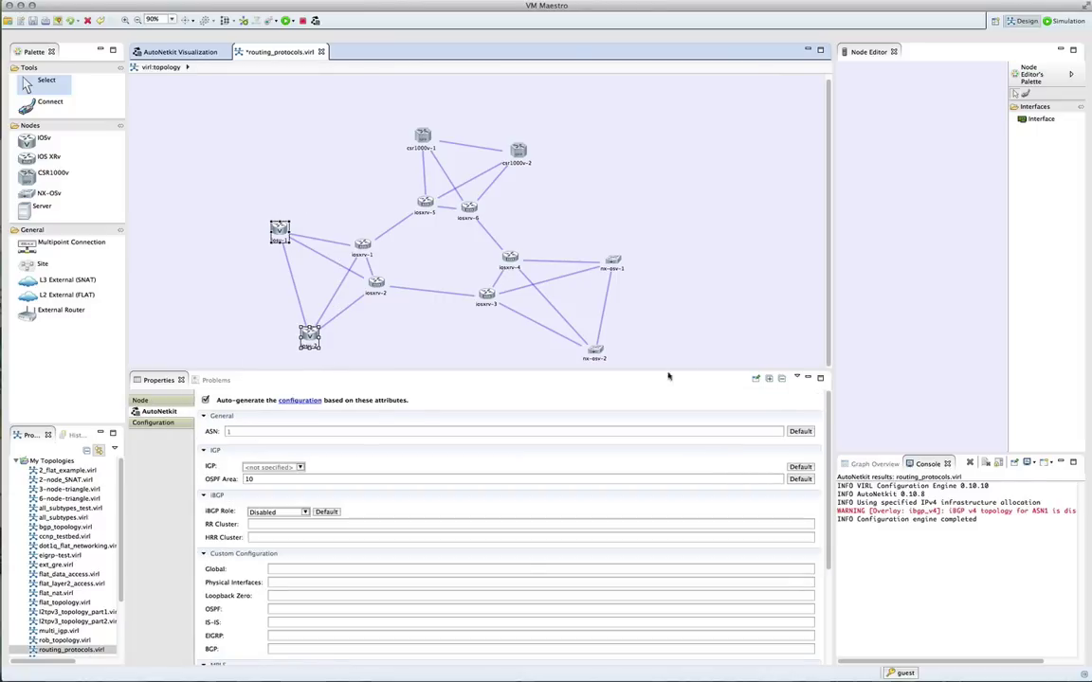
{"action": "left_click", "coordinate": [613, 263], "text": "shift"}
{"action": "left_click", "coordinate": [595, 351], "text": "shift"}
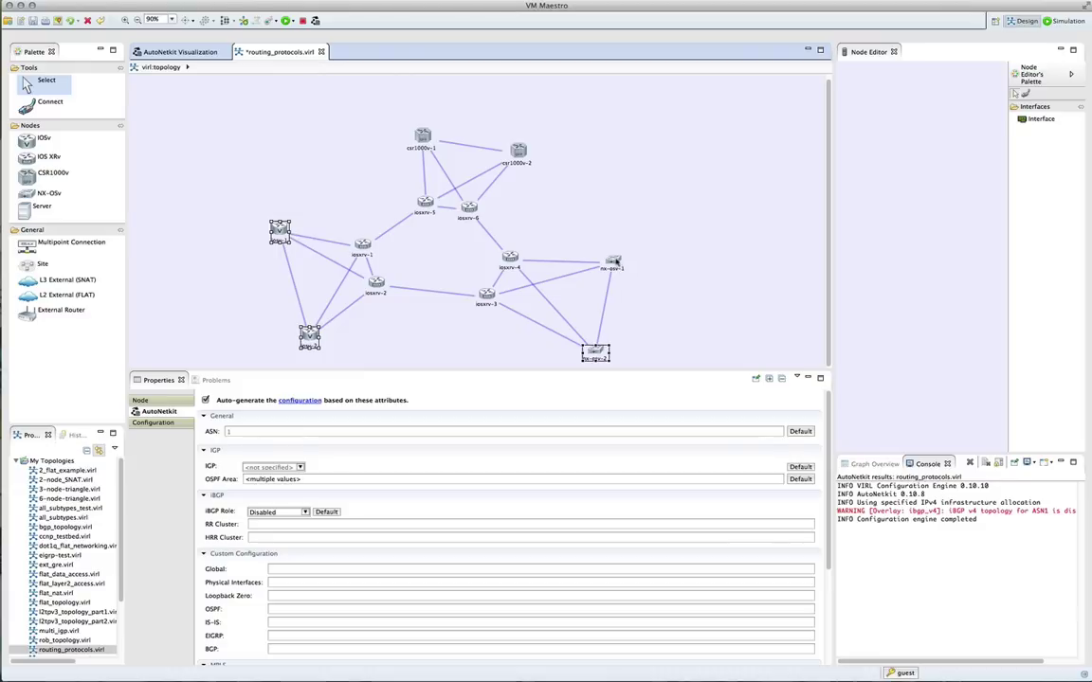
{"action": "left_click", "coordinate": [519, 150], "text": "shift"}
{"action": "left_click", "coordinate": [423, 136], "text": "shift"}
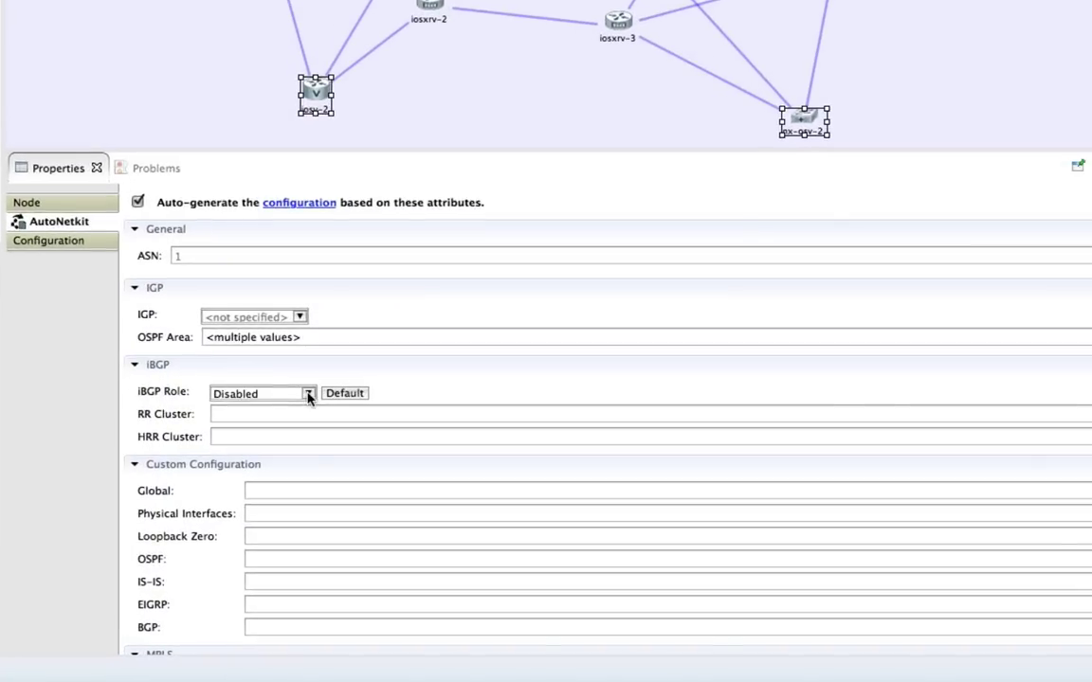
{"action": "left_click", "coordinate": [303, 513]}
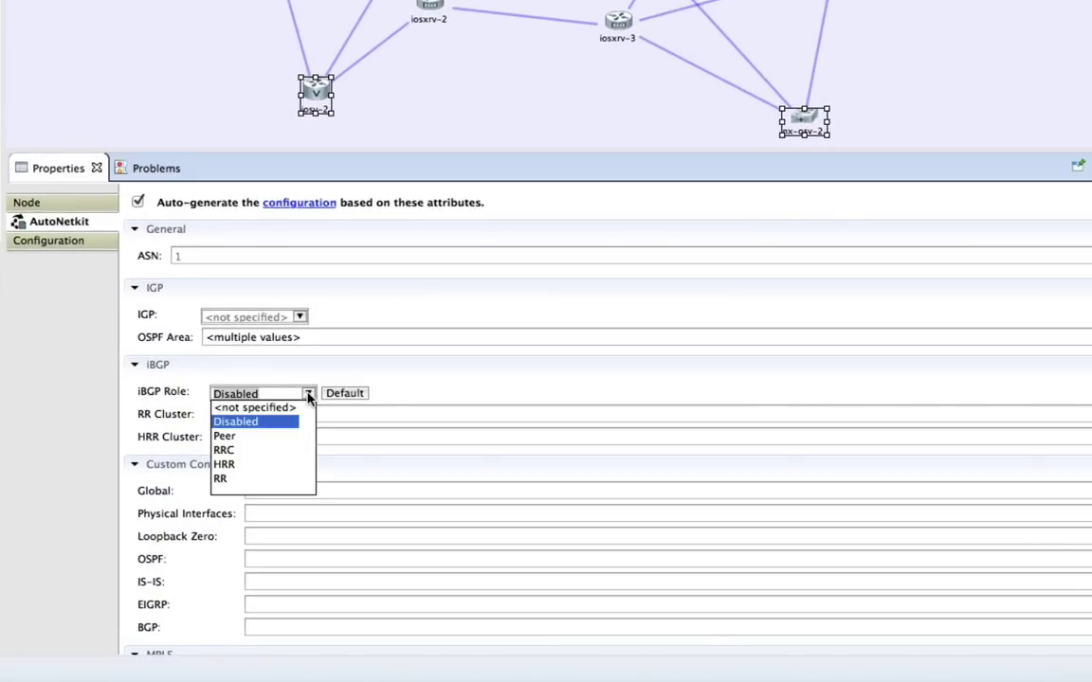
{"action": "left_click", "coordinate": [224, 452]}
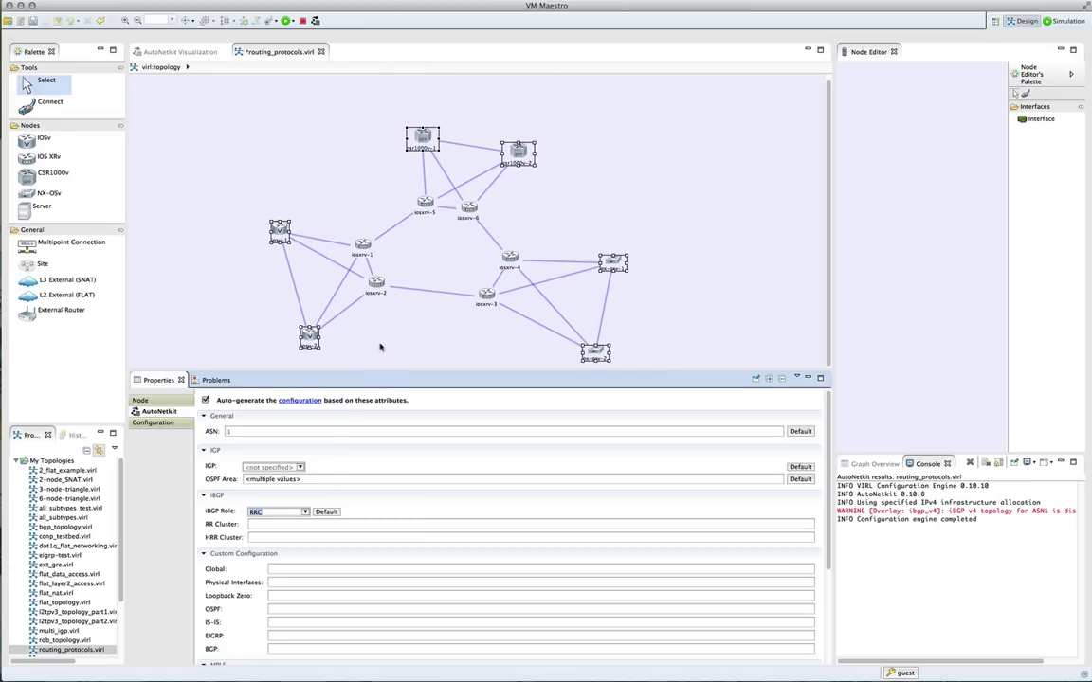
Assign iosv-1, iosv-2, iosxrv-1 and iosxrv-2 to RR cluster "one".
{"action": "left_click_drag", "start_coordinate": [220, 186], "coordinate": [399, 367]}
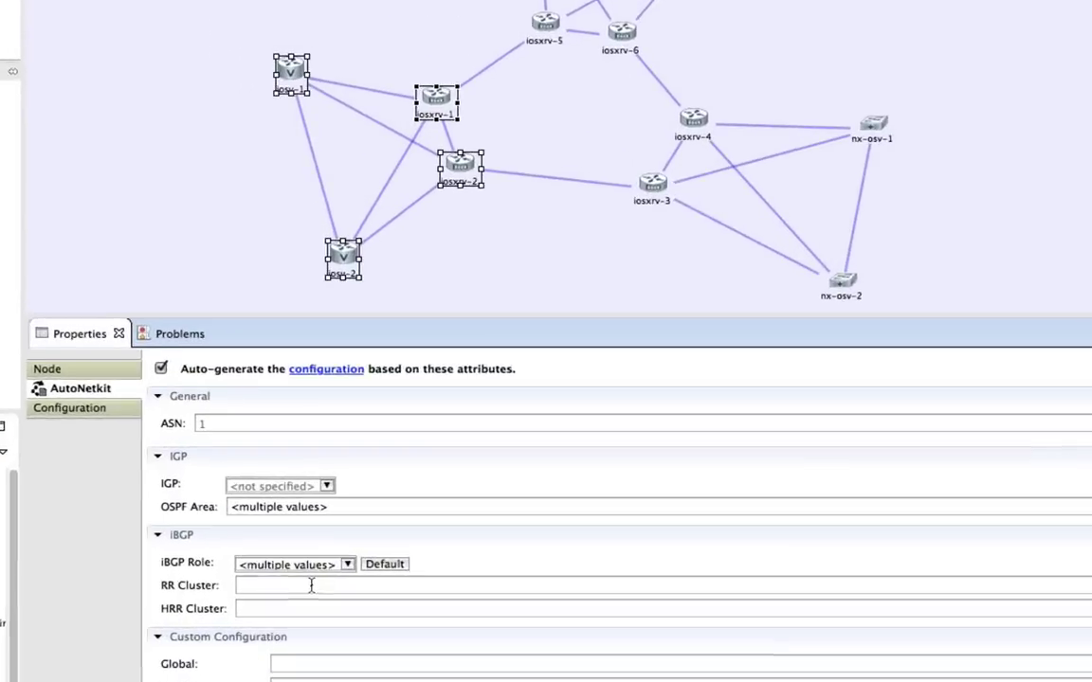
{"action": "left_click", "coordinate": [291, 524]}
{"action": "type", "text": "one"}
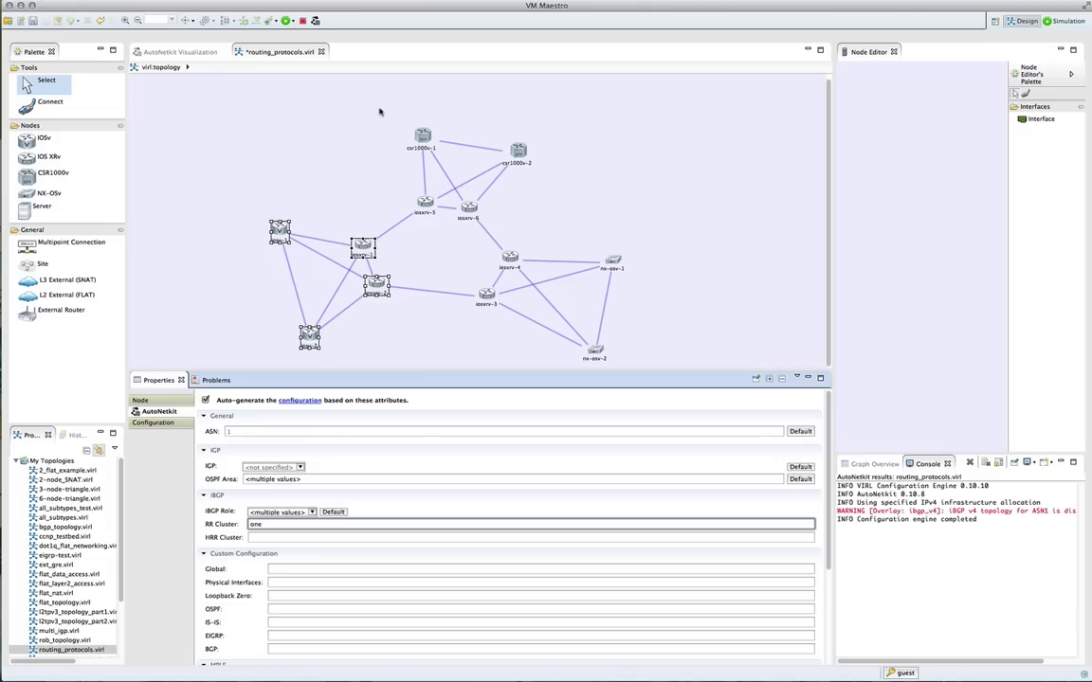
Assign csr1000v-1, csr1000v-2, iosxrv-5 and iosxrv-6 to RR cluster "two".
{"action": "left_click_drag", "start_coordinate": [379, 112], "coordinate": [548, 233]}
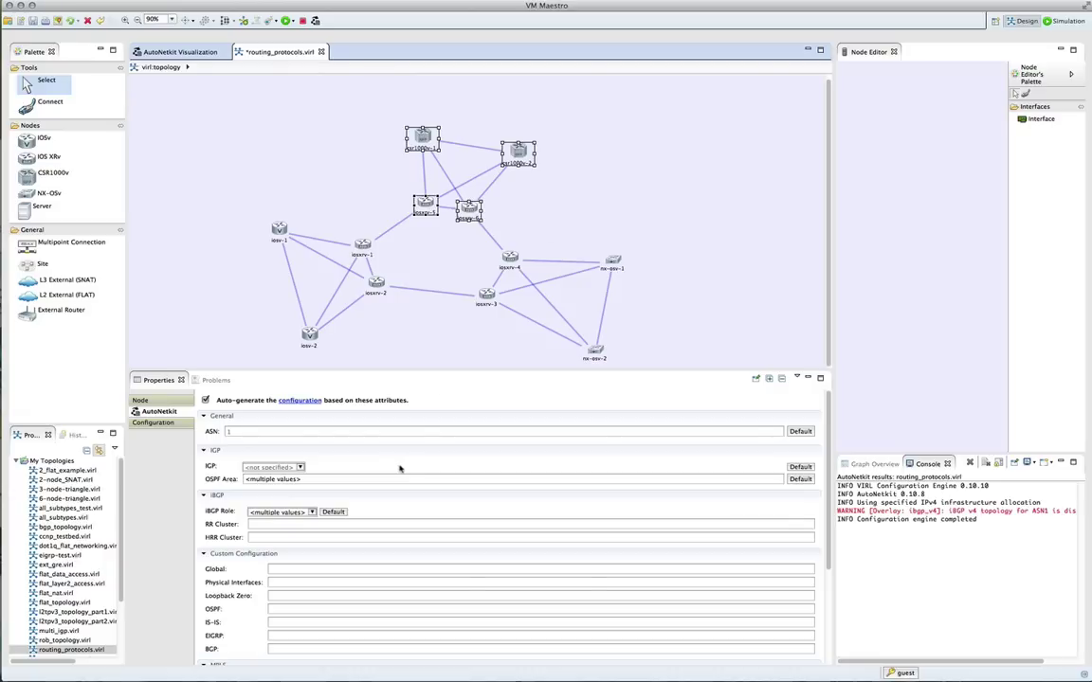
{"action": "left_click", "coordinate": [297, 523]}
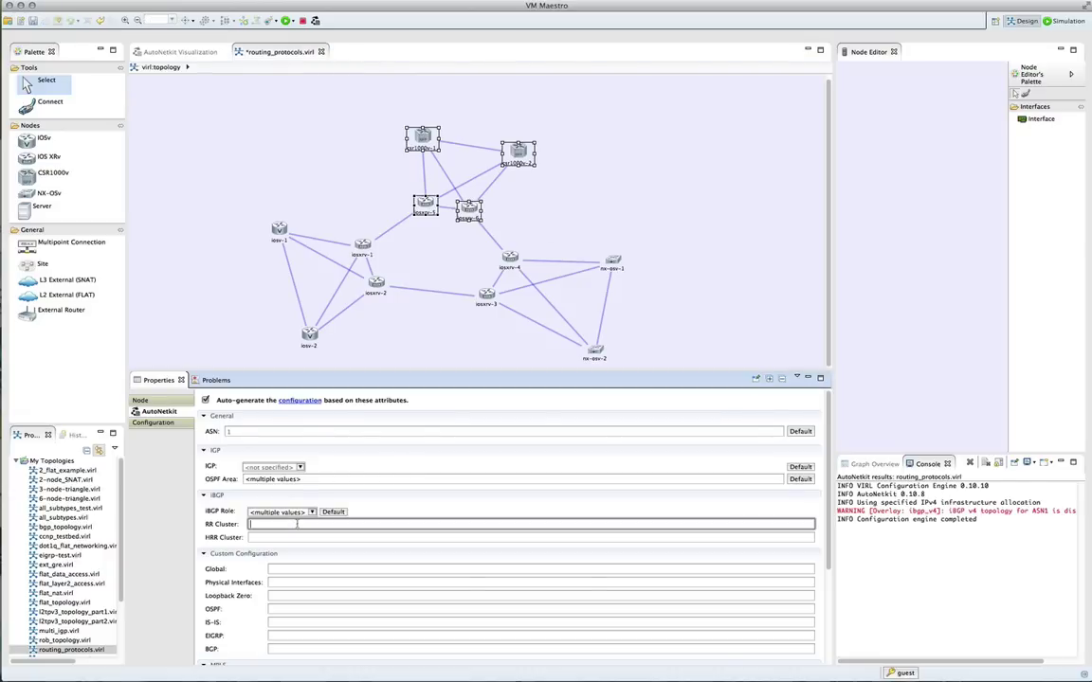
{"action": "type", "text": "two"}
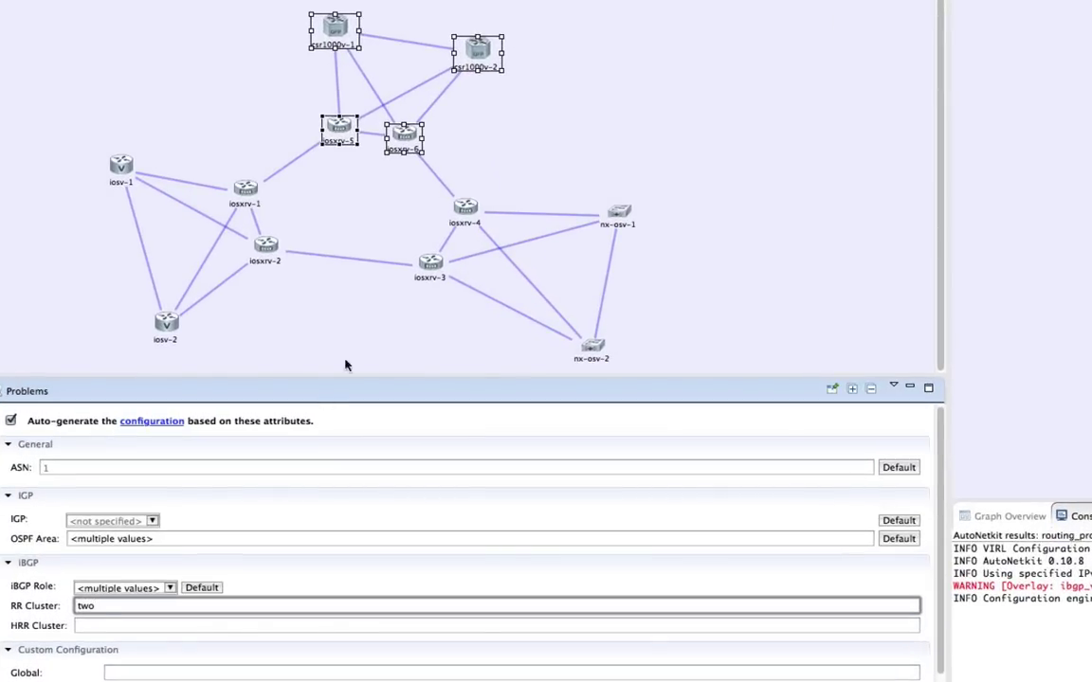
{"action": "left_click", "coordinate": [344, 186]}
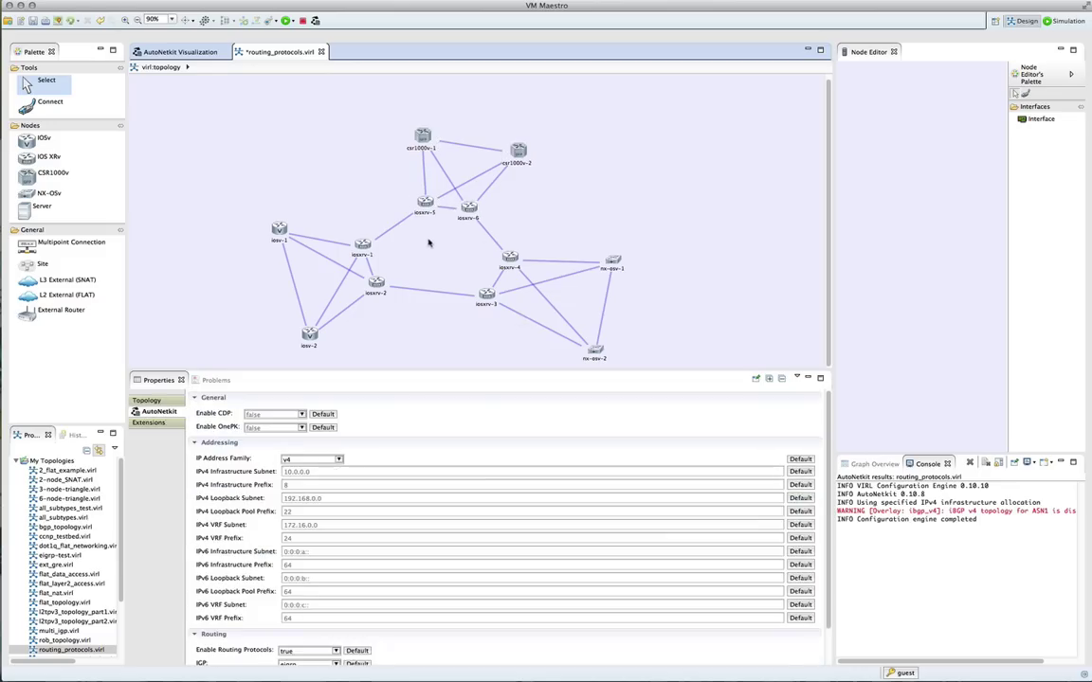
Assign iosxrv-3, iosxrv-4 and the NX-OSv nodes to RR cluster "three".
{"action": "left_click_drag", "start_coordinate": [431, 237], "coordinate": [602, 332]}
{"action": "left_click", "coordinate": [283, 523]}
{"action": "type", "text": "three"}
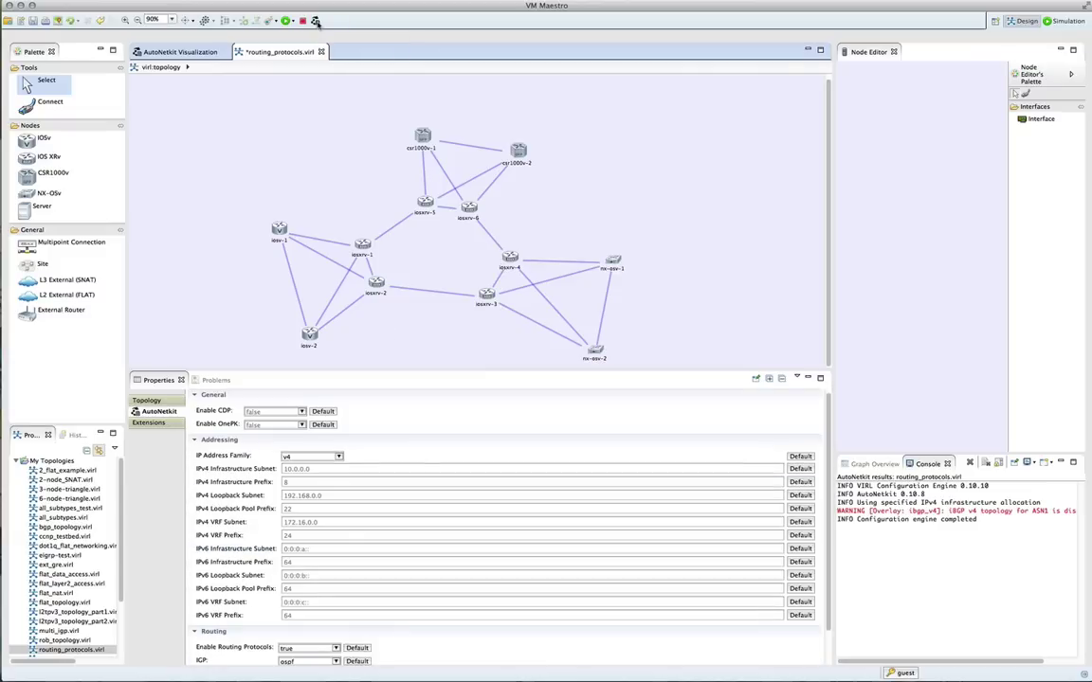
Generate the node configurations with AutoNetkit, open its visualization and enlarge the viewing area.
{"action": "left_click", "coordinate": [316, 21]}
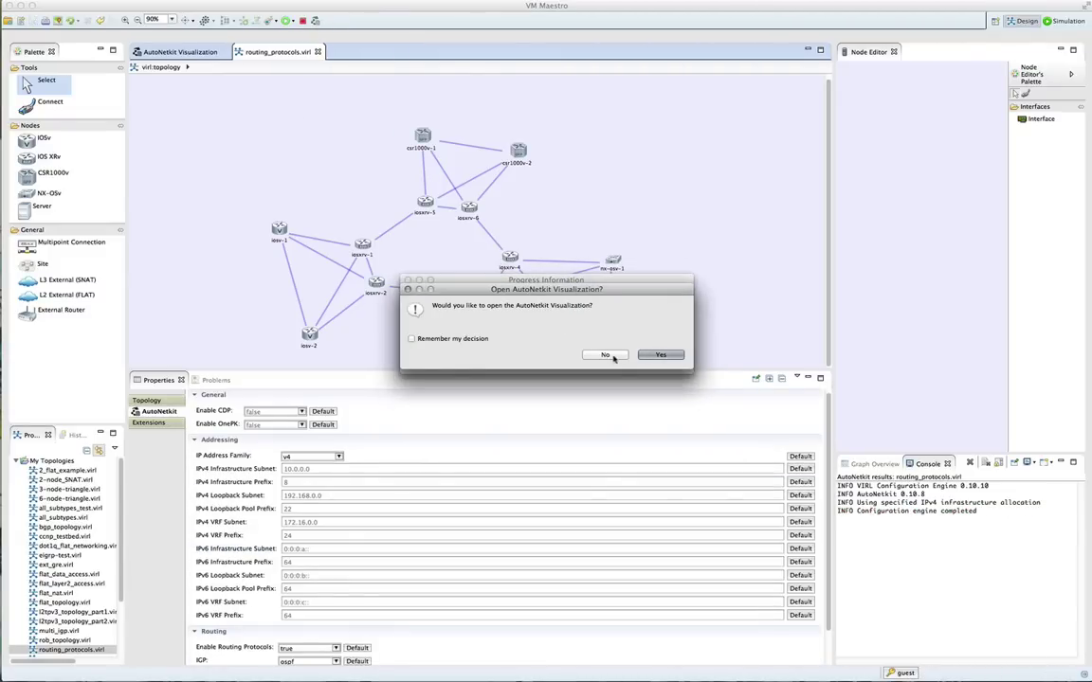
{"action": "left_click", "coordinate": [660, 354]}
{"action": "left_click_drag", "start_coordinate": [492, 369], "coordinate": [494, 549]}
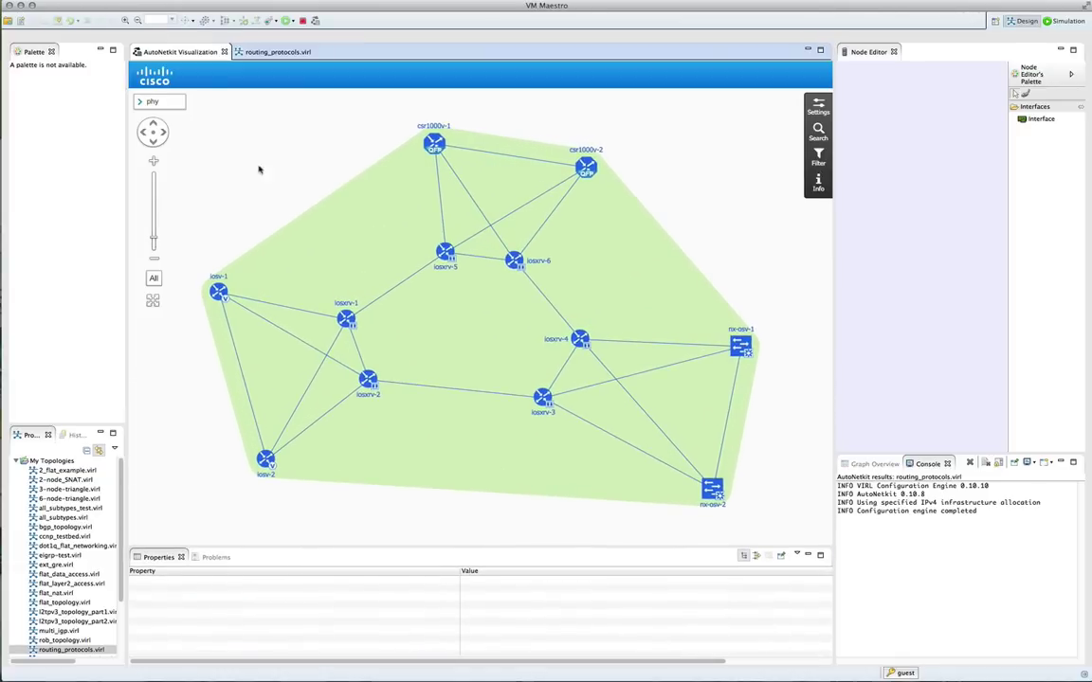
Display the ospf overlay in the visualization to check the areas, and switch to the ibgp_v4 overlay.
{"action": "left_click", "coordinate": [154, 102]}
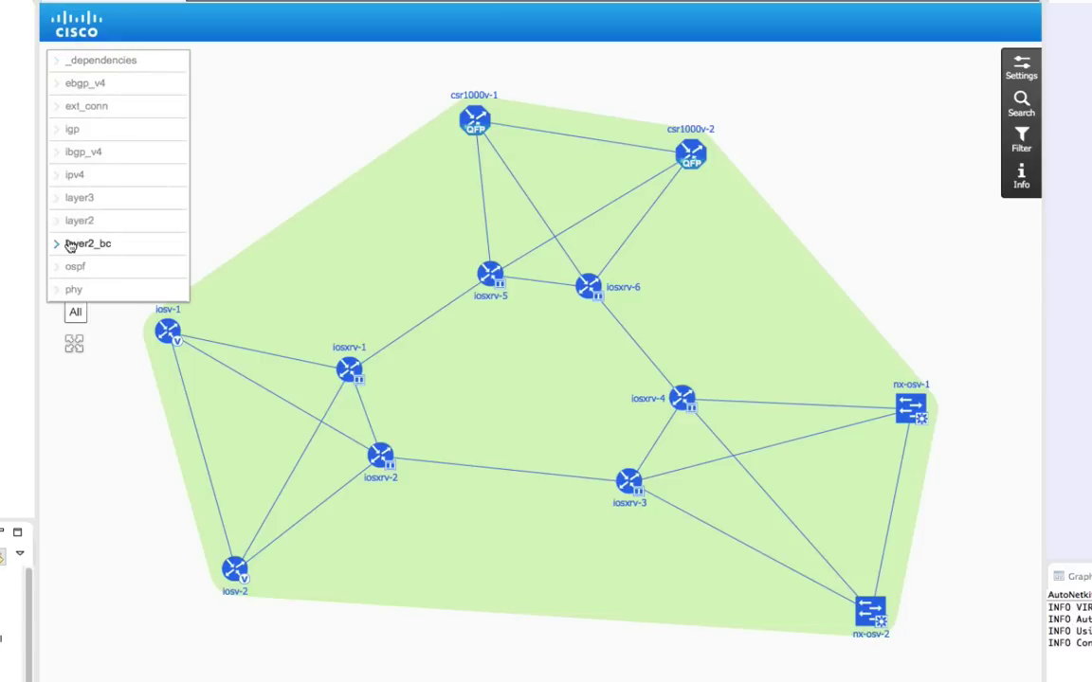
{"action": "left_click", "coordinate": [72, 267]}
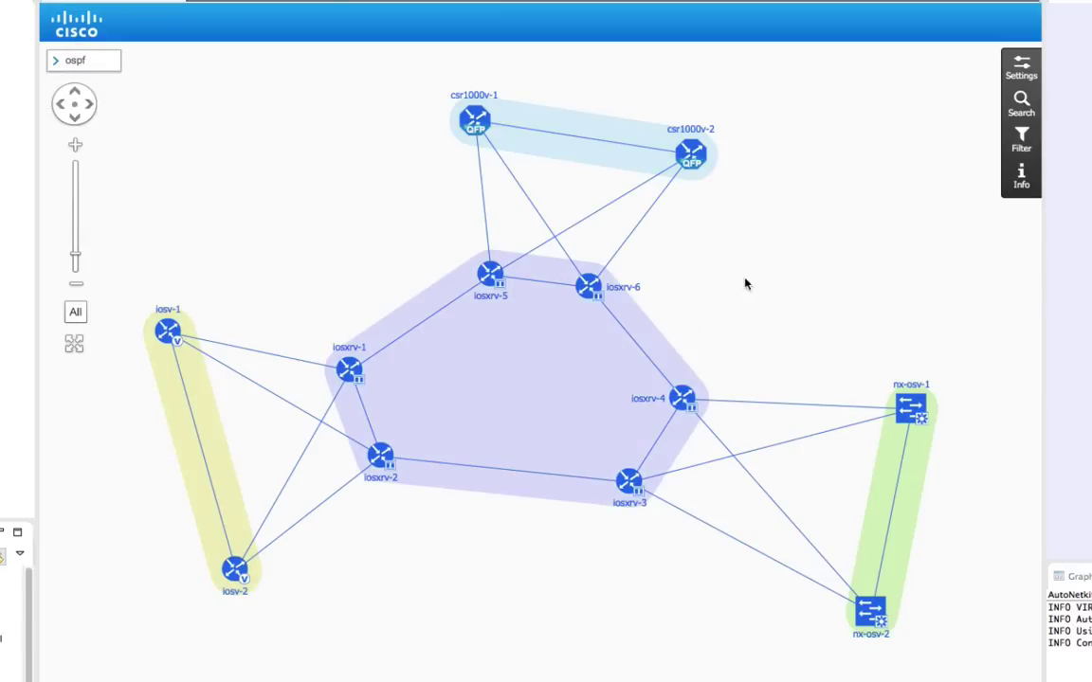
{"action": "left_click", "coordinate": [92, 65]}
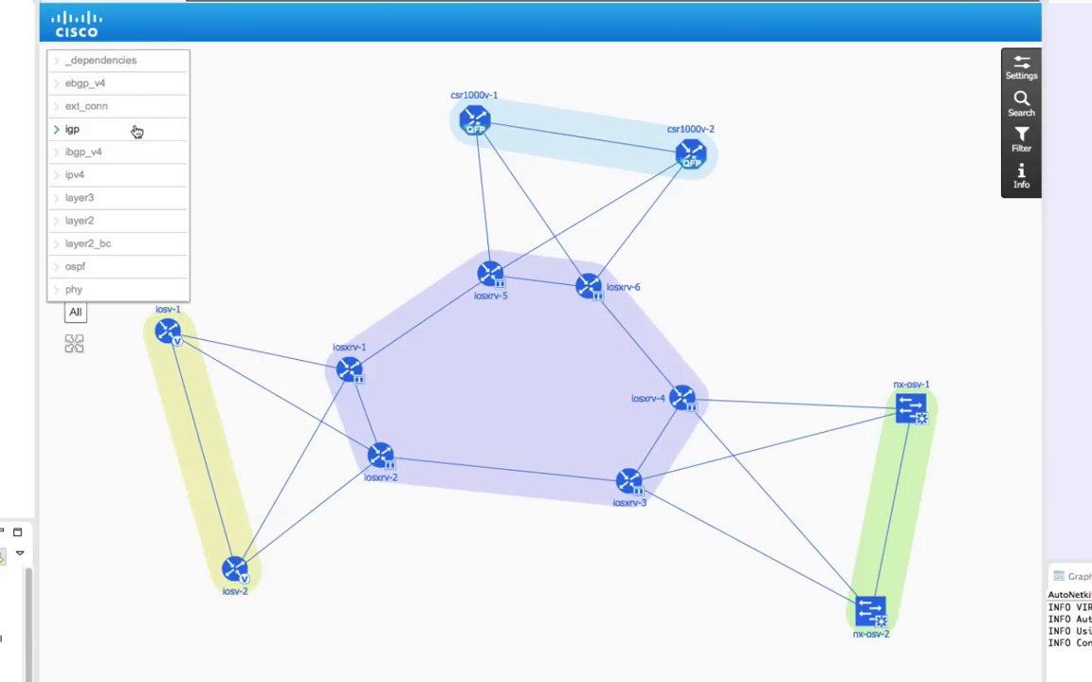
{"action": "left_click", "coordinate": [95, 156]}
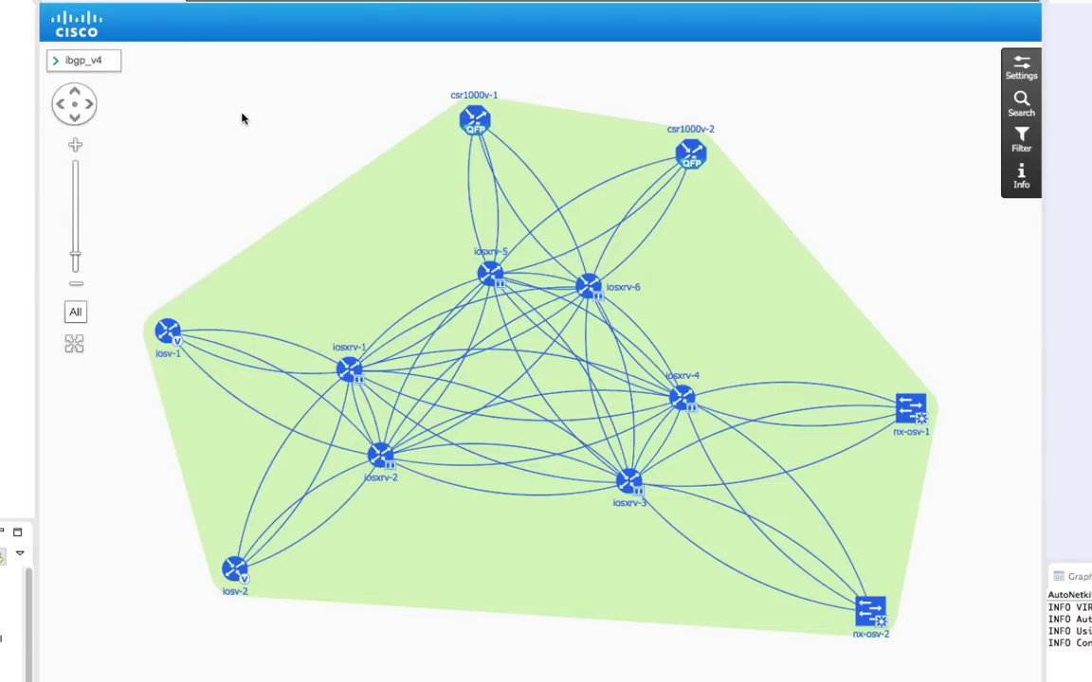
Inspect the iBGP sessions, roles and RR clusters of iosxrv-1, iosv-1, csr1000v-1 and nx-osv-1.
{"action": "mouse_move", "coordinate": [350, 372]}
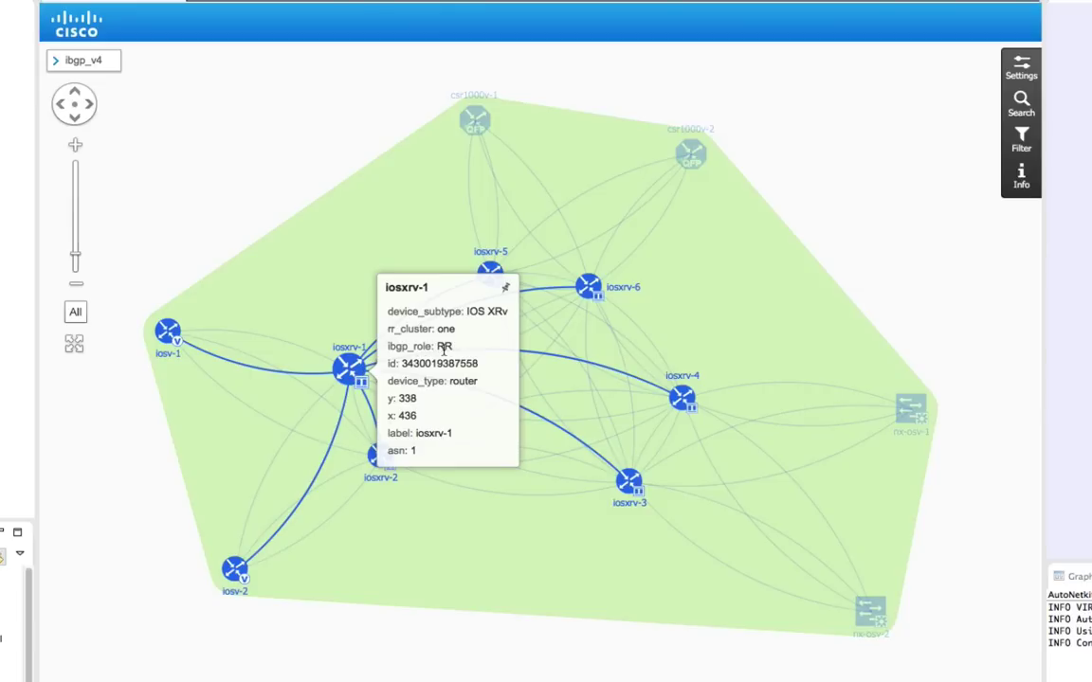
{"action": "mouse_move", "coordinate": [174, 333]}
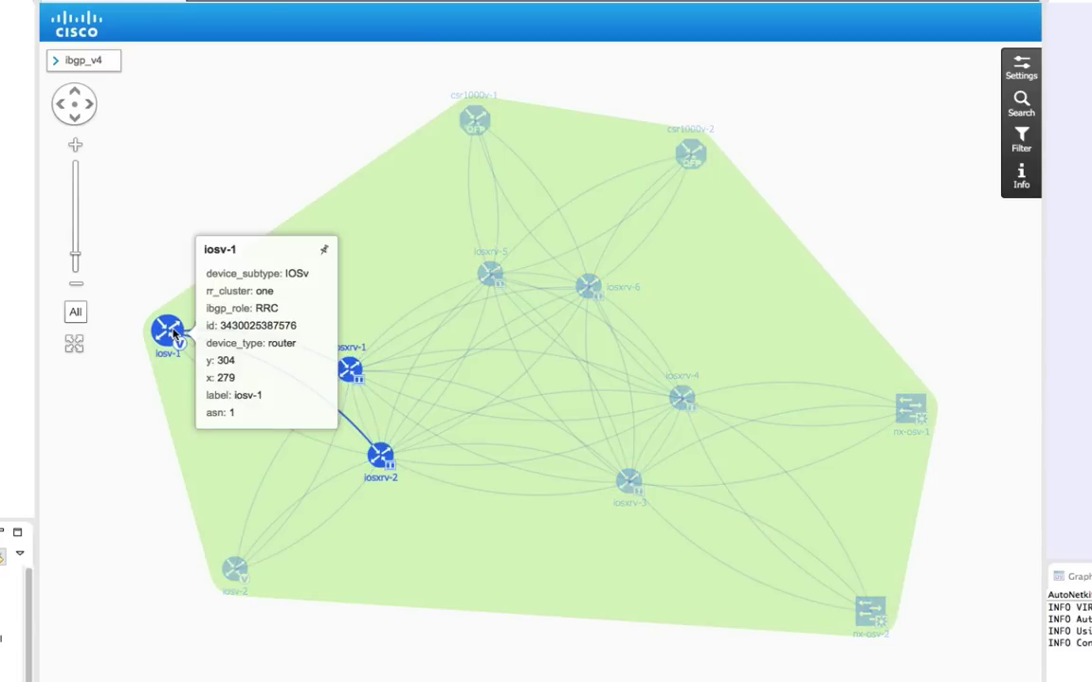
{"action": "mouse_move", "coordinate": [478, 125]}
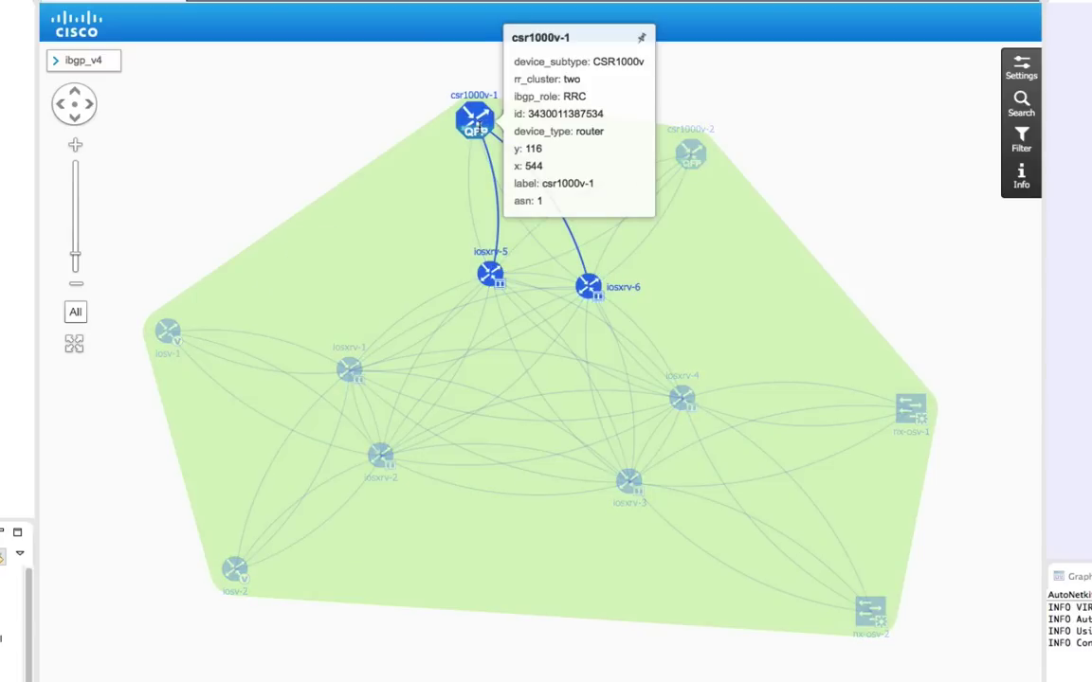
{"action": "mouse_move", "coordinate": [910, 417]}
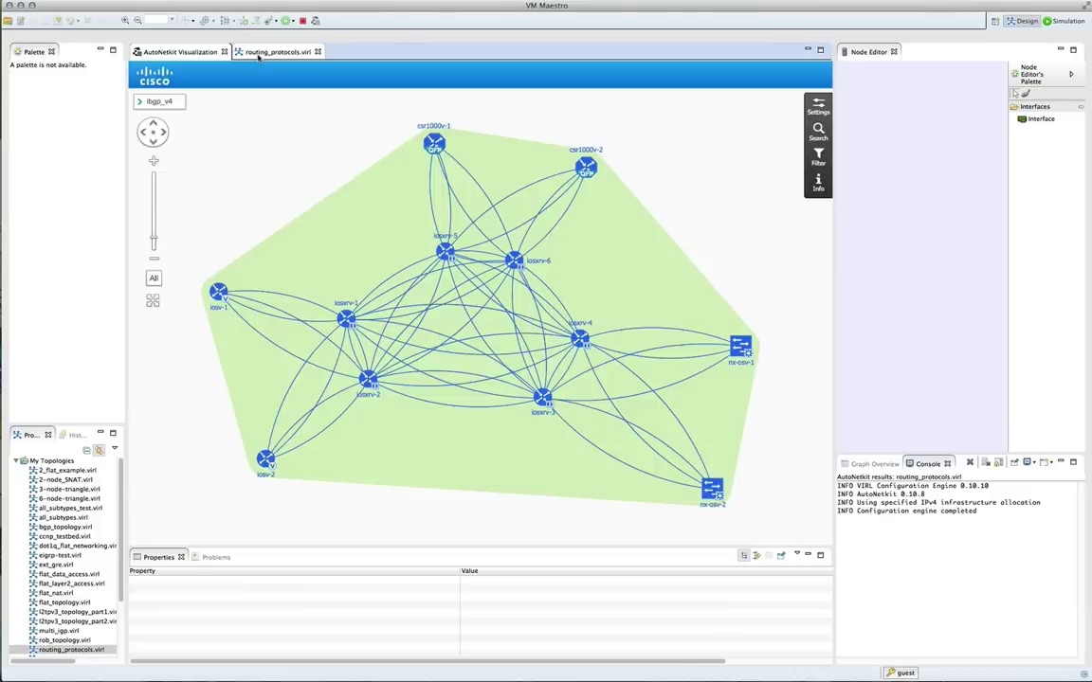
Return to the routing_protocols.virl topology and review the iBGP client and peer sections of the configuration generated for iosxrv-5.
{"action": "left_click", "coordinate": [256, 53]}
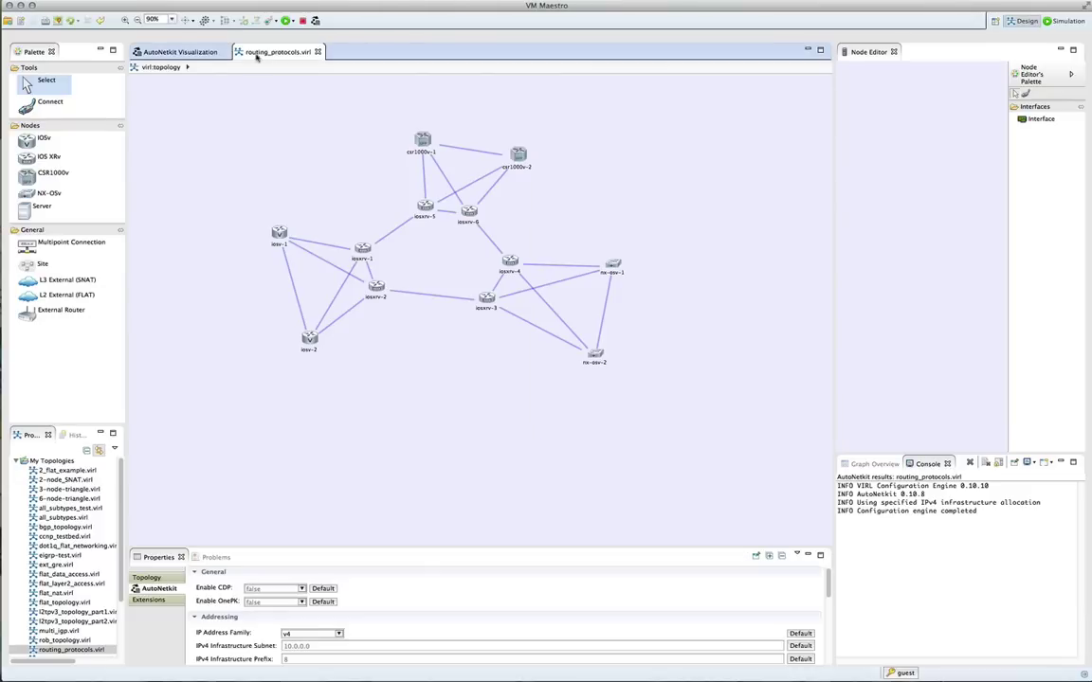
{"action": "left_click", "coordinate": [426, 209]}
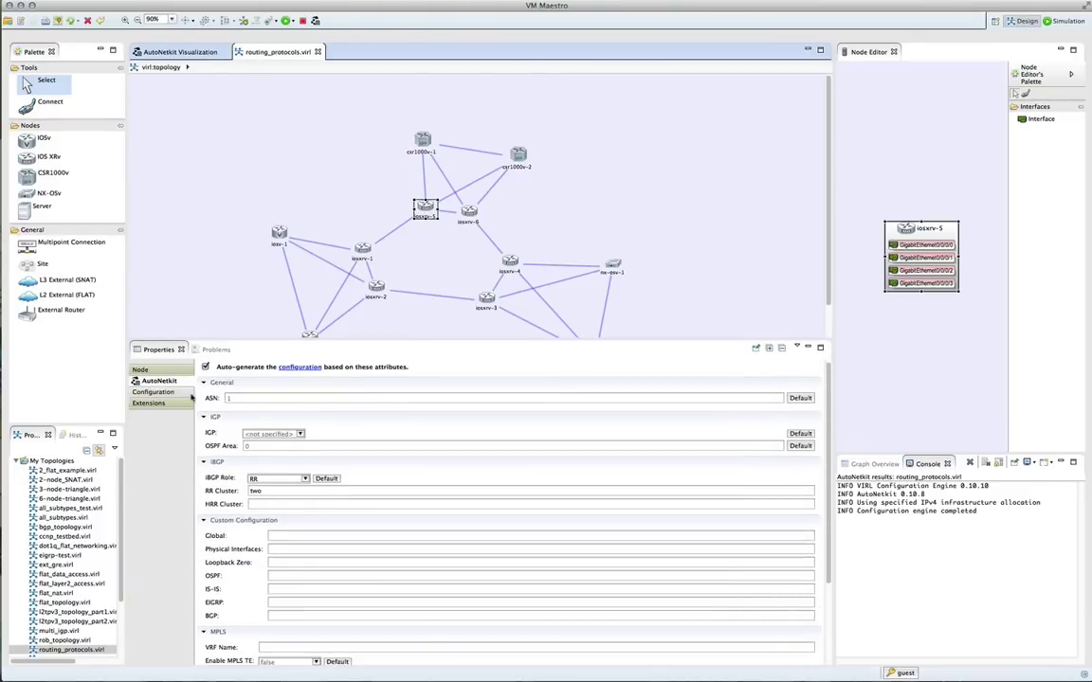
{"action": "left_click", "coordinate": [173, 393]}
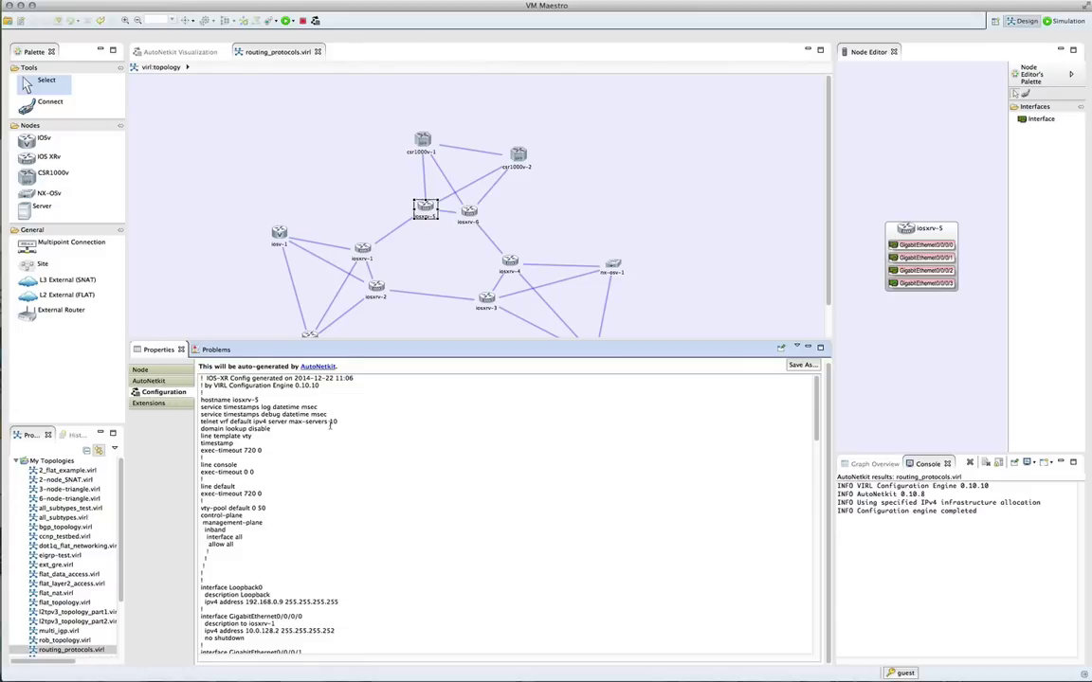
{"action": "scroll", "coordinate": [329, 425], "scroll_direction": "down", "scroll_amount": 15}
{"action": "scroll", "coordinate": [329, 425], "scroll_direction": "down", "scroll_amount": 4}
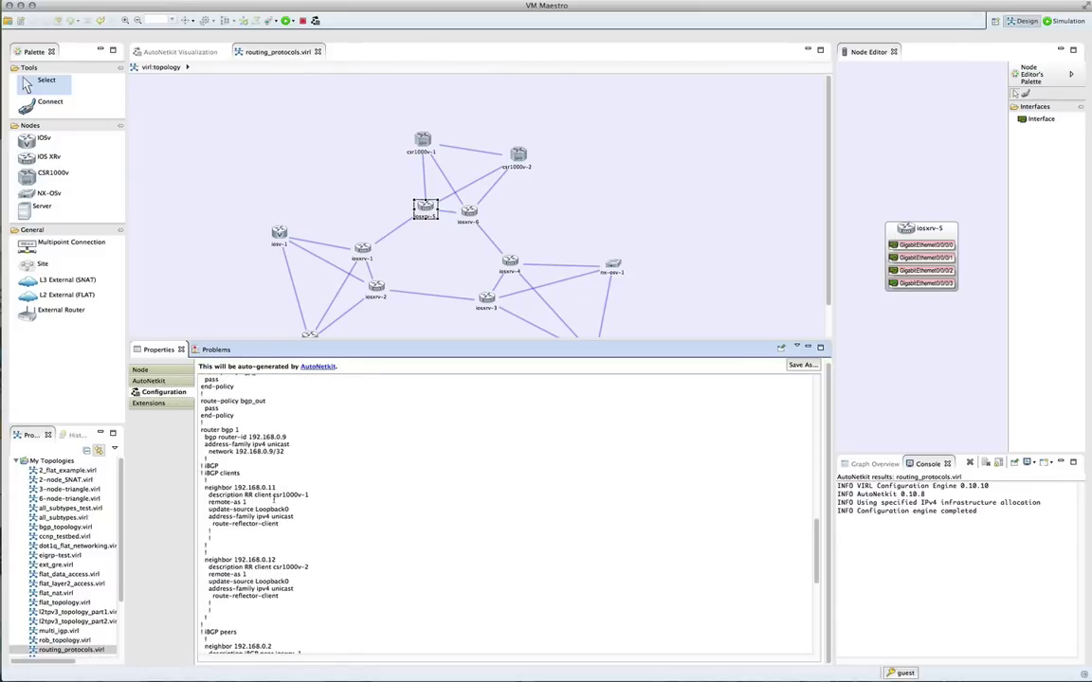
{"action": "scroll", "coordinate": [248, 498], "scroll_direction": "down", "scroll_amount": 17}
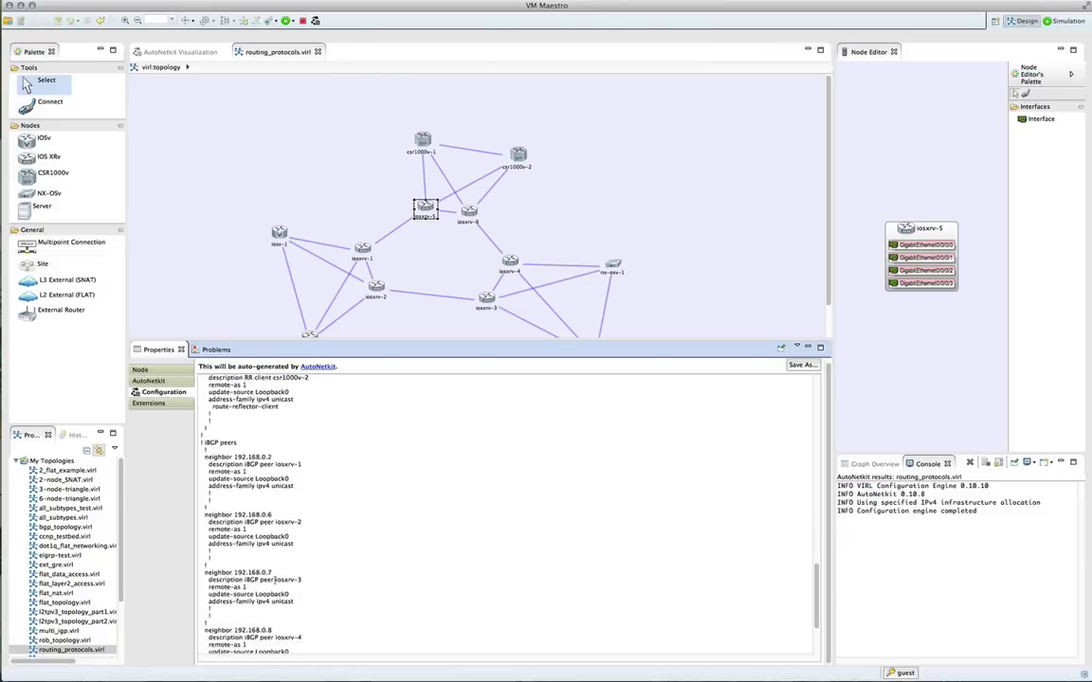
{"action": "scroll", "coordinate": [274, 577], "scroll_direction": "down", "scroll_amount": 3}
{"action": "scroll", "coordinate": [277, 576], "scroll_direction": "down", "scroll_amount": 1}
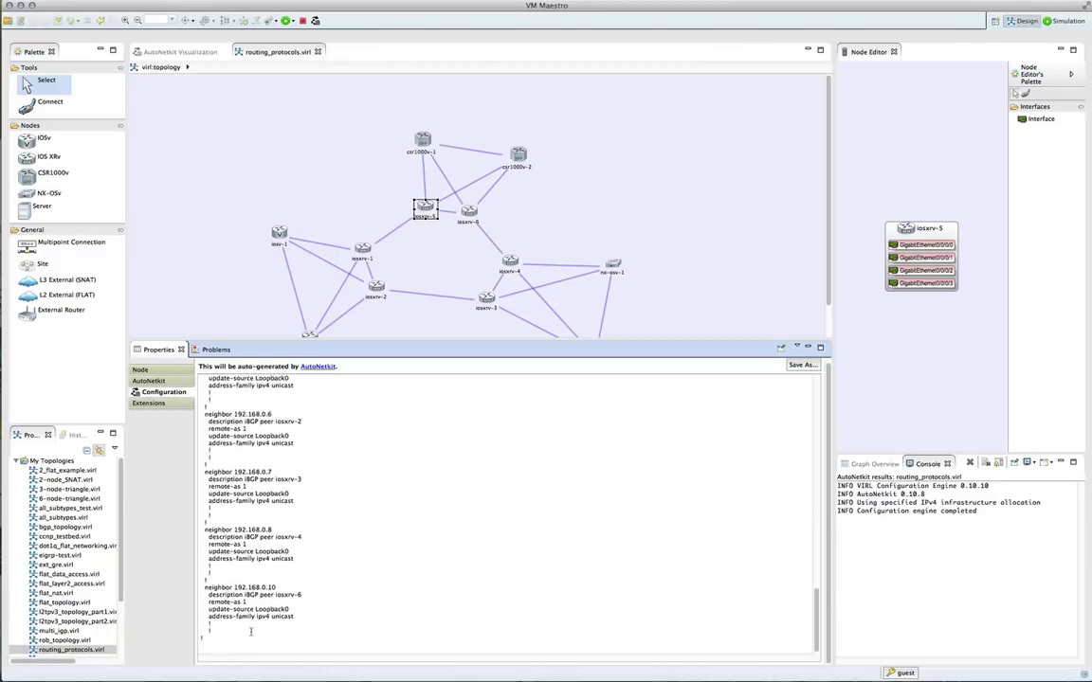
Review the iBGP route reflector server sections in the generated configurations of csr1000v-1 and nx-osv-1.
{"action": "left_click", "coordinate": [424, 143]}
{"action": "scroll", "coordinate": [242, 474], "scroll_direction": "down", "scroll_amount": 15}
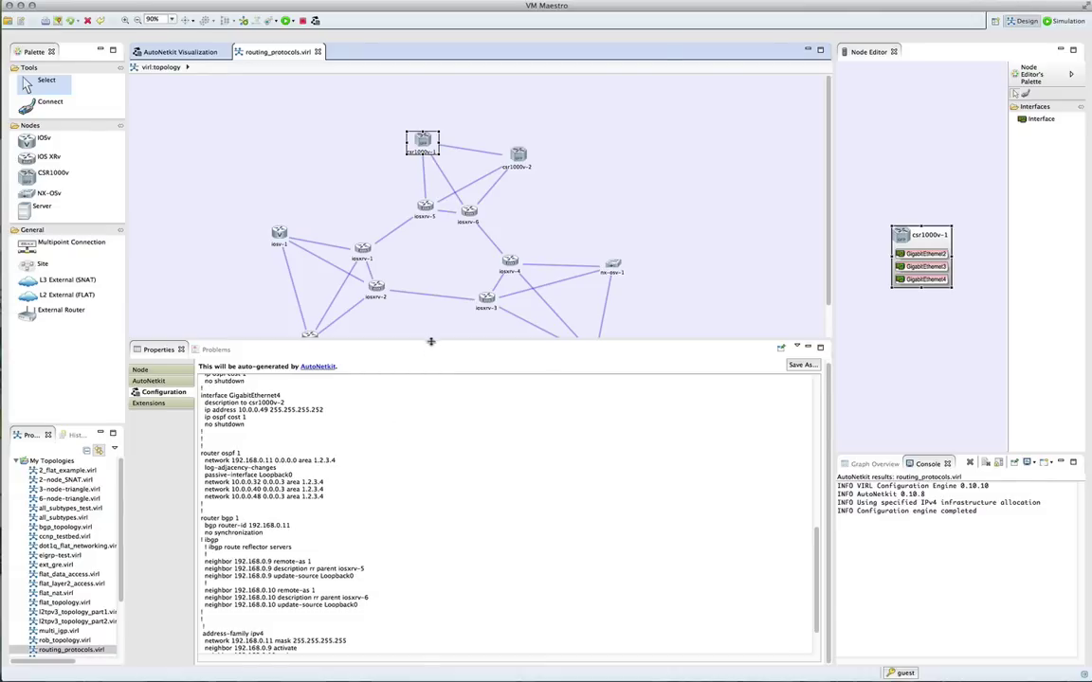
{"action": "left_click_drag", "start_coordinate": [431, 341], "coordinate": [430, 394]}
{"action": "left_click", "coordinate": [614, 268]}
{"action": "scroll", "coordinate": [402, 541], "scroll_direction": "down", "scroll_amount": 15}
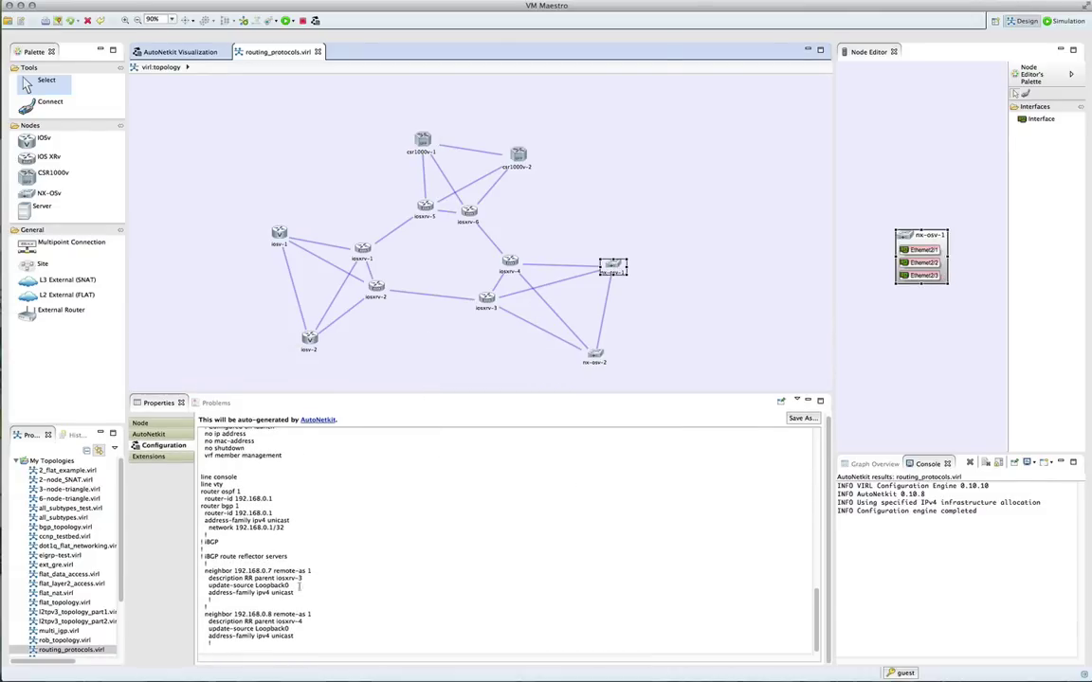
{"action": "left_click", "coordinate": [222, 338]}
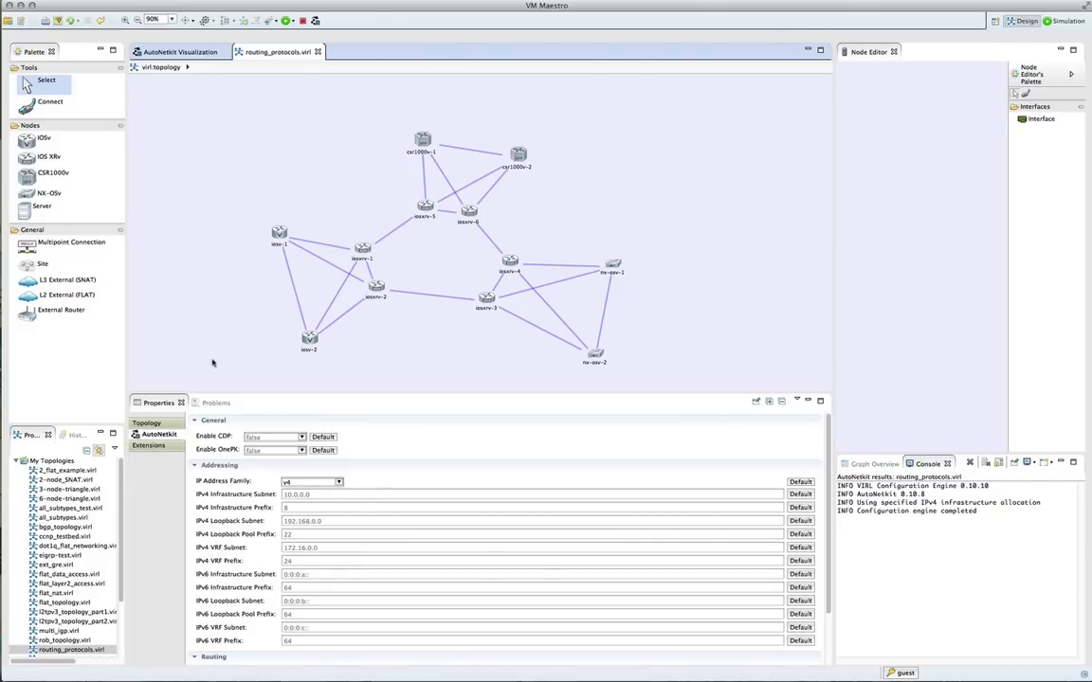
Add two IOSv routers to the topology, one outside iosv-1 and one outside iosv-2.
{"action": "left_click", "coordinate": [44, 139]}
{"action": "left_click", "coordinate": [216, 239]}
{"action": "left_click", "coordinate": [240, 365]}
Add two CSR1000v routers to the topology above csr1000v-1 and csr1000v-2.
{"action": "left_click", "coordinate": [52, 172]}
{"action": "left_click", "coordinate": [436, 91]}
{"action": "left_click", "coordinate": [552, 111]}
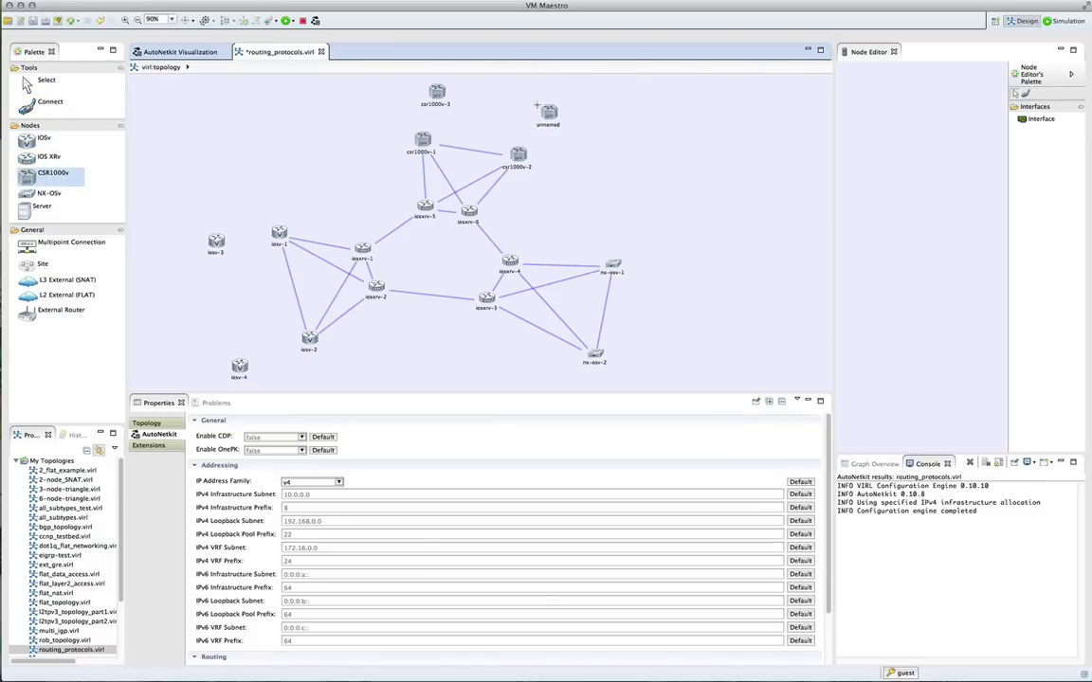
Add two NX-OSv nodes to the topology, one outside nx-osv-1 and one outside nx-osv-2.
{"action": "left_click", "coordinate": [49, 193]}
{"action": "left_click", "coordinate": [694, 270]}
{"action": "left_click", "coordinate": [685, 376]}
Connect iosv-3 and iosv-4 each to both iosv-1 and iosv-2.
{"action": "left_click", "coordinate": [50, 102]}
{"action": "left_click", "coordinate": [216, 241]}
{"action": "left_click", "coordinate": [277, 234]}
{"action": "left_click", "coordinate": [216, 241]}
{"action": "left_click", "coordinate": [309, 339]}
{"action": "left_click", "coordinate": [240, 365]}
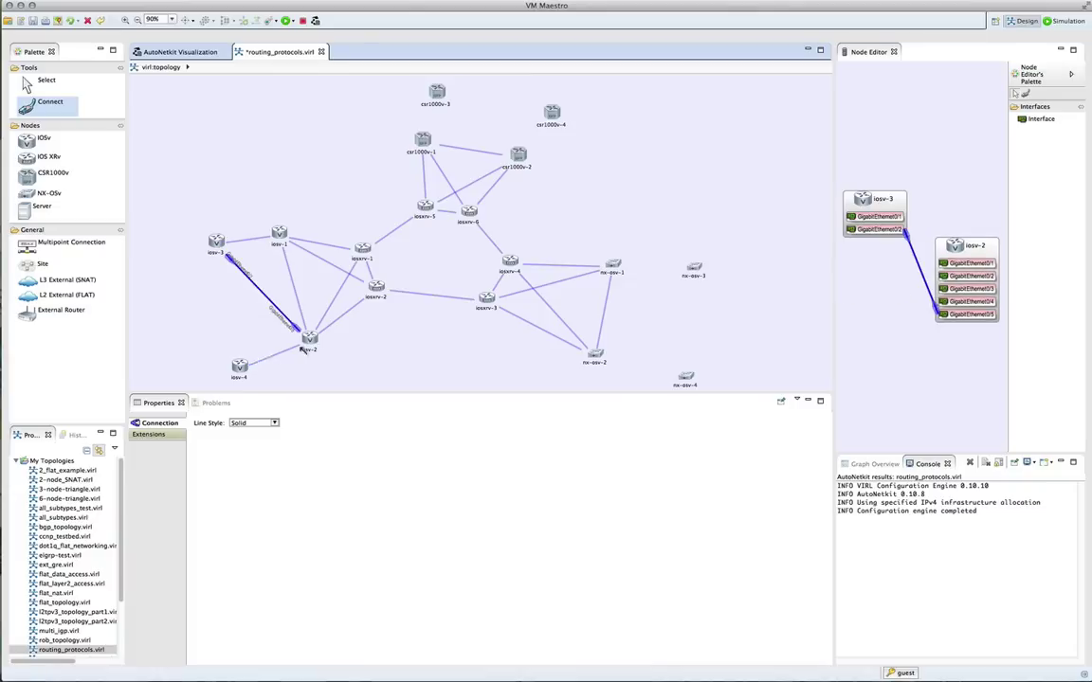
{"action": "left_click", "coordinate": [279, 235]}
Connect csr1000v-3 and csr1000v-4 each to both csr1000v-1 and csr1000v-2.
{"action": "left_click", "coordinate": [423, 140]}
{"action": "left_click", "coordinate": [436, 91]}
{"action": "left_click", "coordinate": [436, 91]}
{"action": "left_click", "coordinate": [518, 154]}
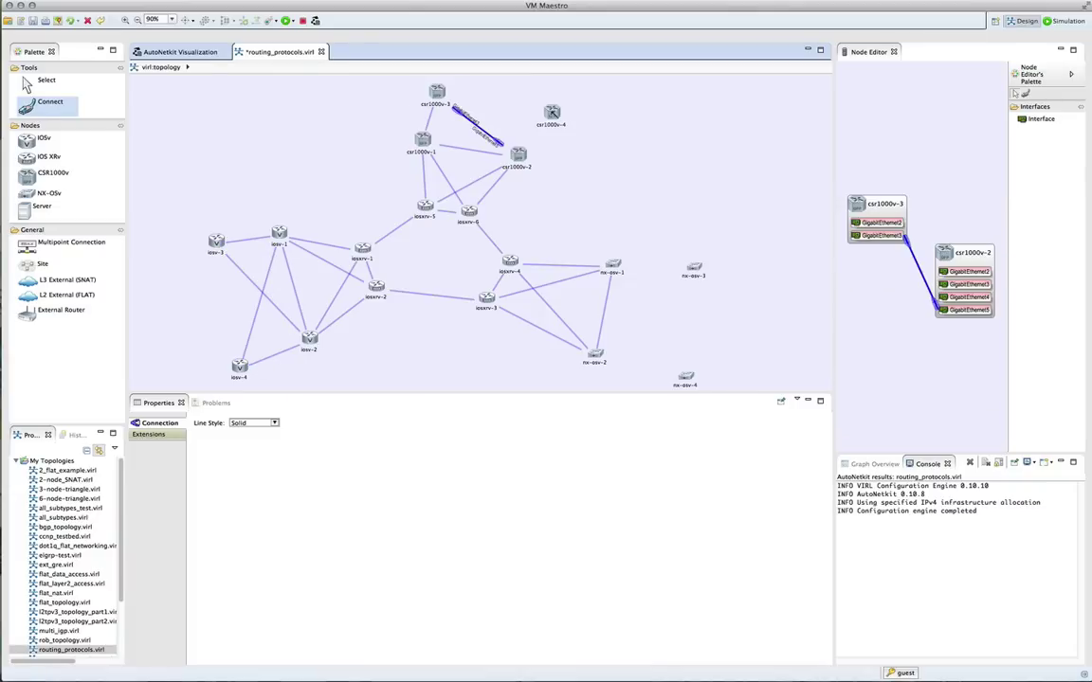
{"action": "left_click", "coordinate": [517, 154]}
{"action": "left_click", "coordinate": [552, 111]}
{"action": "left_click", "coordinate": [550, 122]}
{"action": "left_click", "coordinate": [428, 140]}
Connect nx-osv-3 and nx-osv-4 each to both nx-osv-1 and nx-osv-2.
{"action": "left_click", "coordinate": [694, 269]}
{"action": "left_click", "coordinate": [612, 265]}
{"action": "left_click", "coordinate": [686, 377]}
{"action": "left_click", "coordinate": [595, 357]}
{"action": "left_click", "coordinate": [596, 356]}
{"action": "left_click", "coordinate": [694, 270]}
{"action": "left_click", "coordinate": [46, 81]}
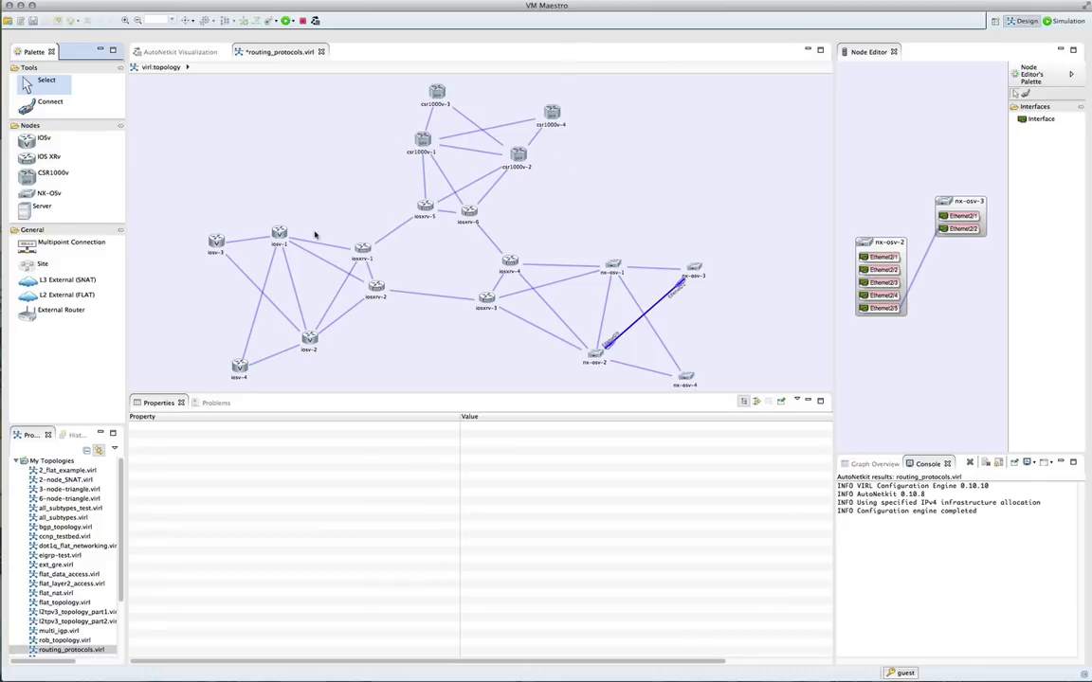
Set the iBGP role of iosv-1 and iosv-2 to HRR and their HRR cluster to alpha.
{"action": "left_click_drag", "start_coordinate": [241, 203], "coordinate": [339, 368]}
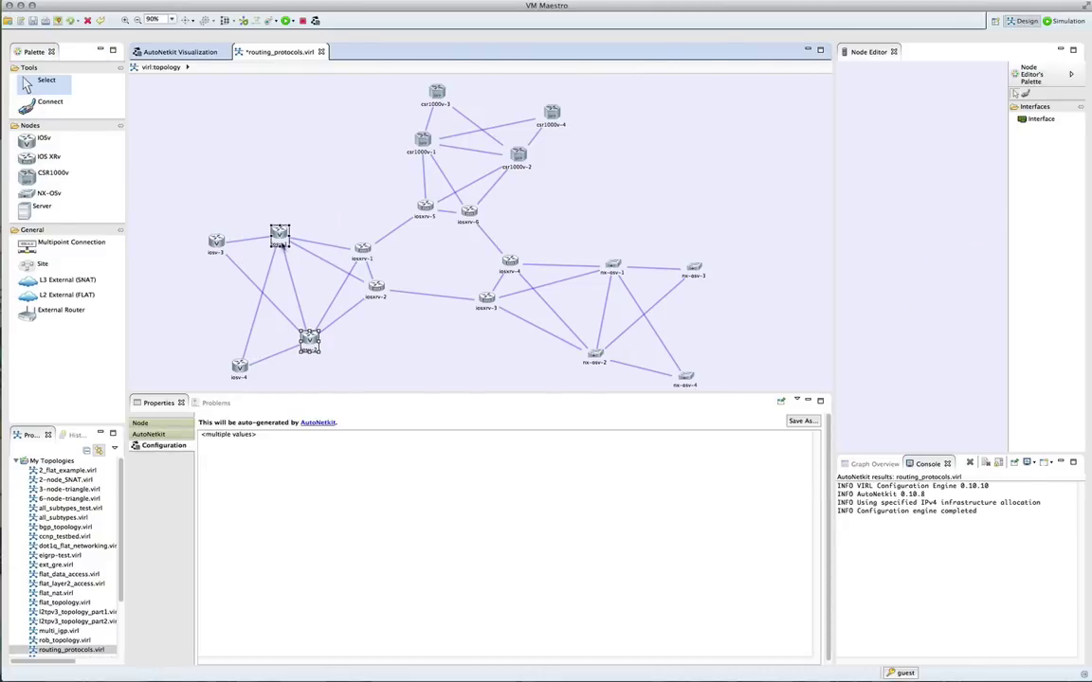
{"action": "left_click", "coordinate": [152, 434]}
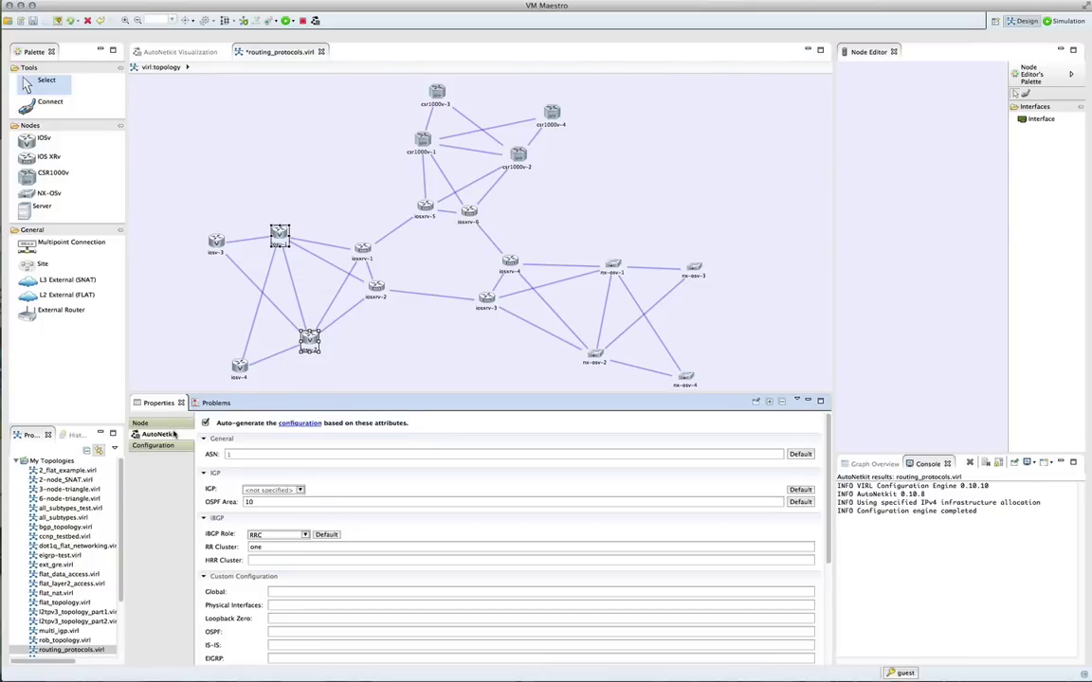
{"action": "left_click", "coordinate": [304, 537]}
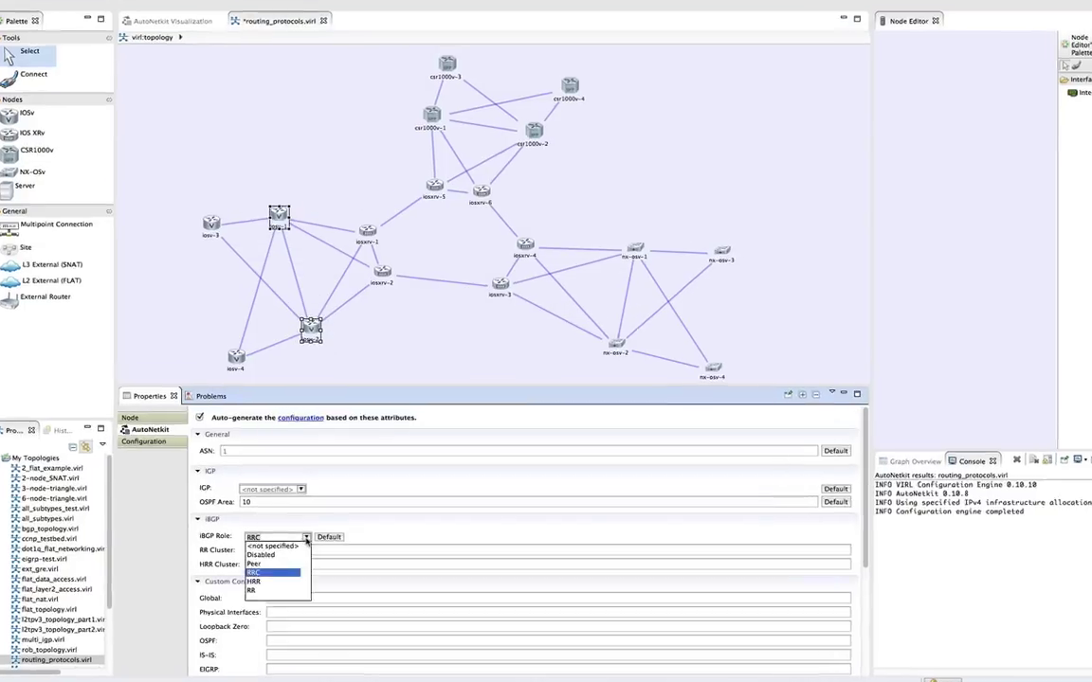
{"action": "left_click", "coordinate": [236, 635]}
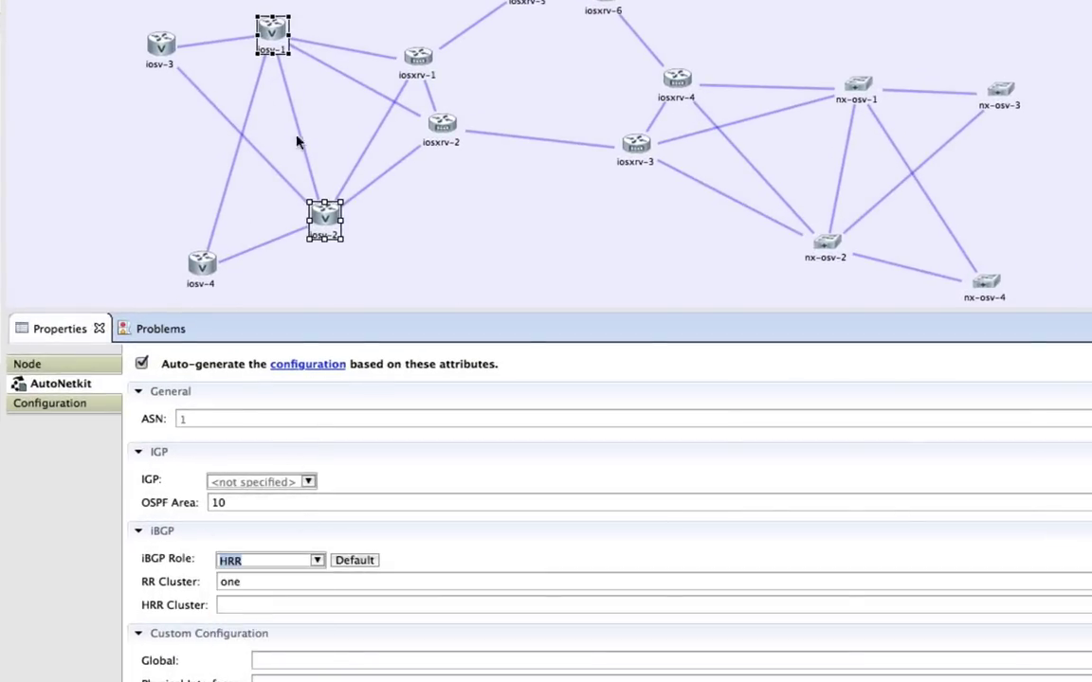
{"action": "left_click", "coordinate": [253, 605]}
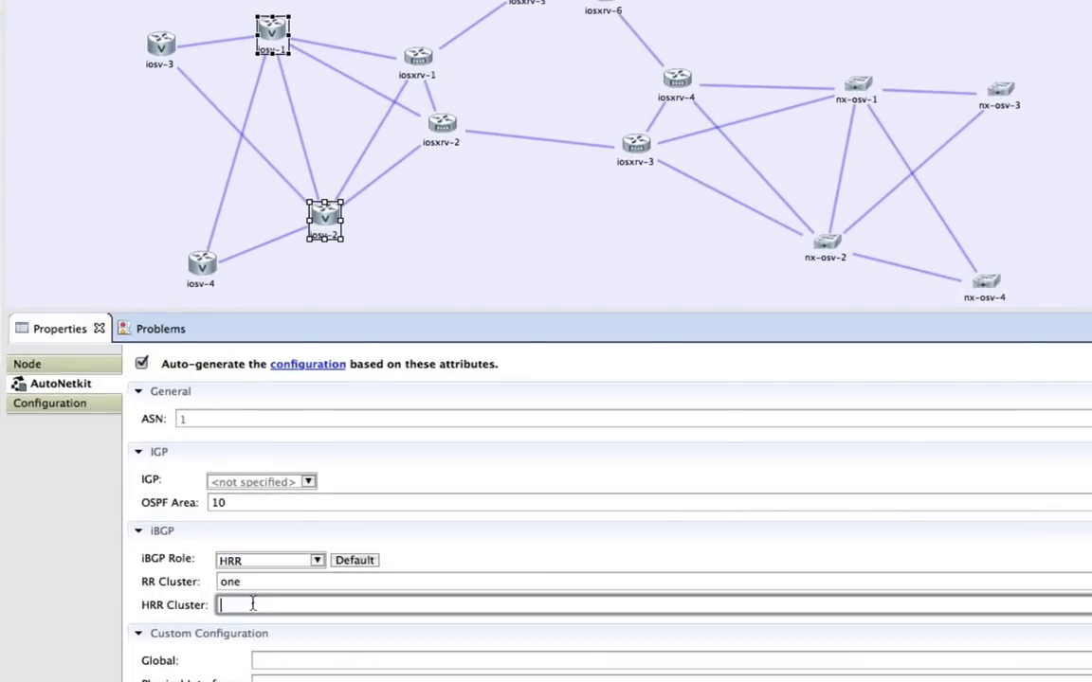
{"action": "type", "text": "alpha"}
{"action": "left_click", "coordinate": [405, 266]}
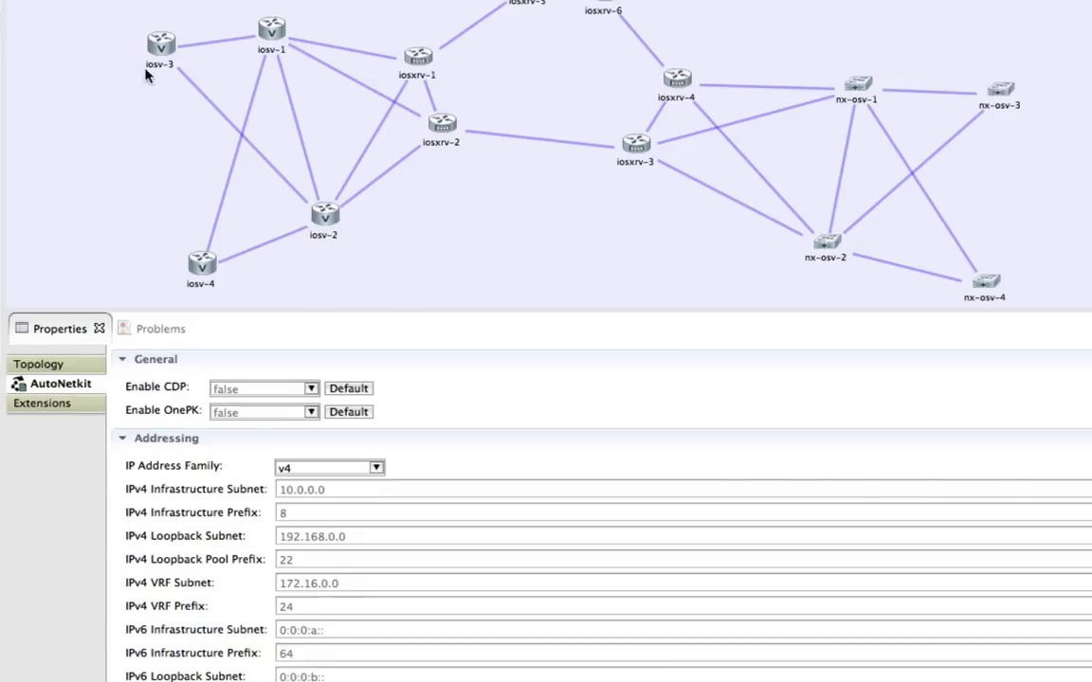
Set the iBGP role of iosv-3 and iosv-4 to RRC and their HRR cluster to alpha.
{"action": "left_click_drag", "start_coordinate": [74, 3], "coordinate": [251, 316]}
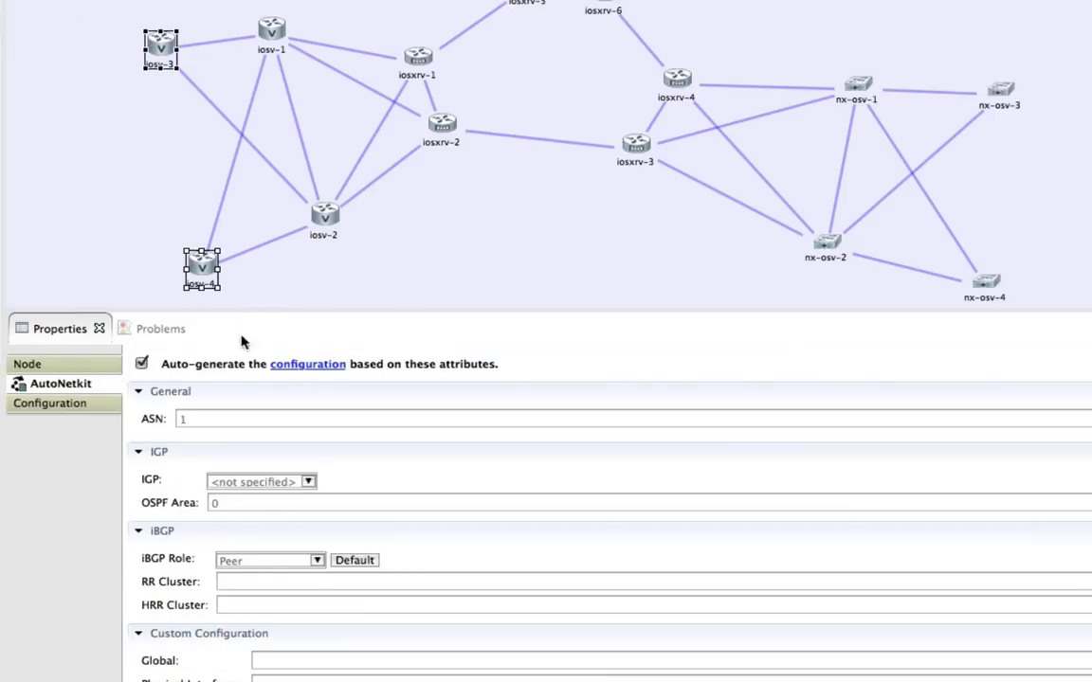
{"action": "left_click", "coordinate": [320, 562]}
{"action": "left_click", "coordinate": [233, 621]}
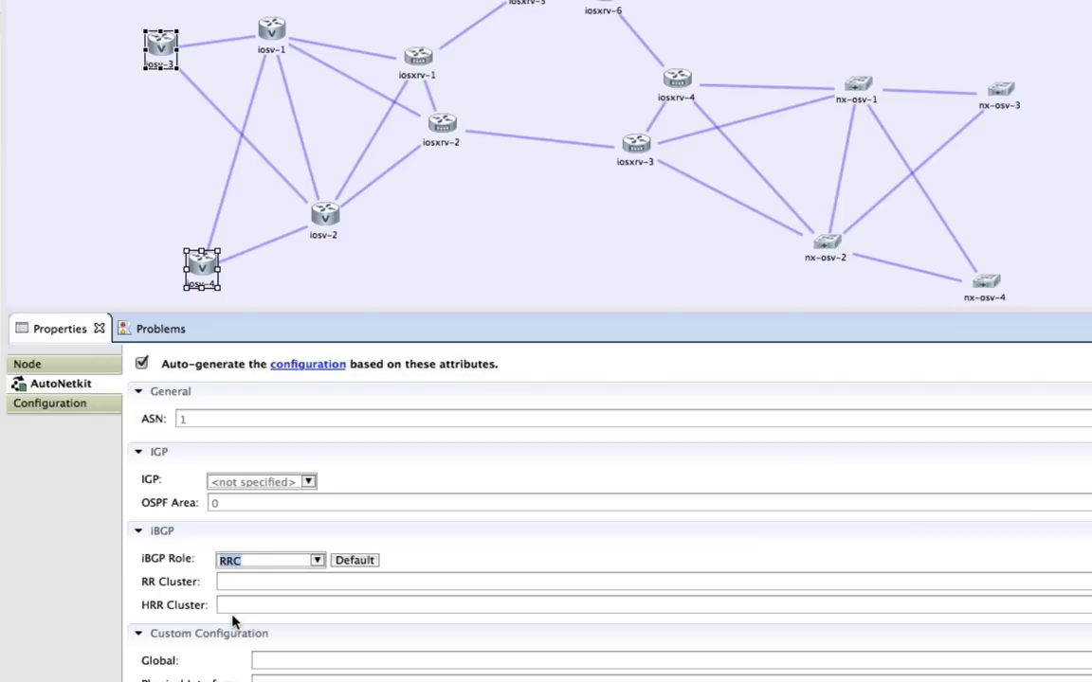
{"action": "left_click", "coordinate": [243, 603]}
{"action": "type", "text": "alpha"}
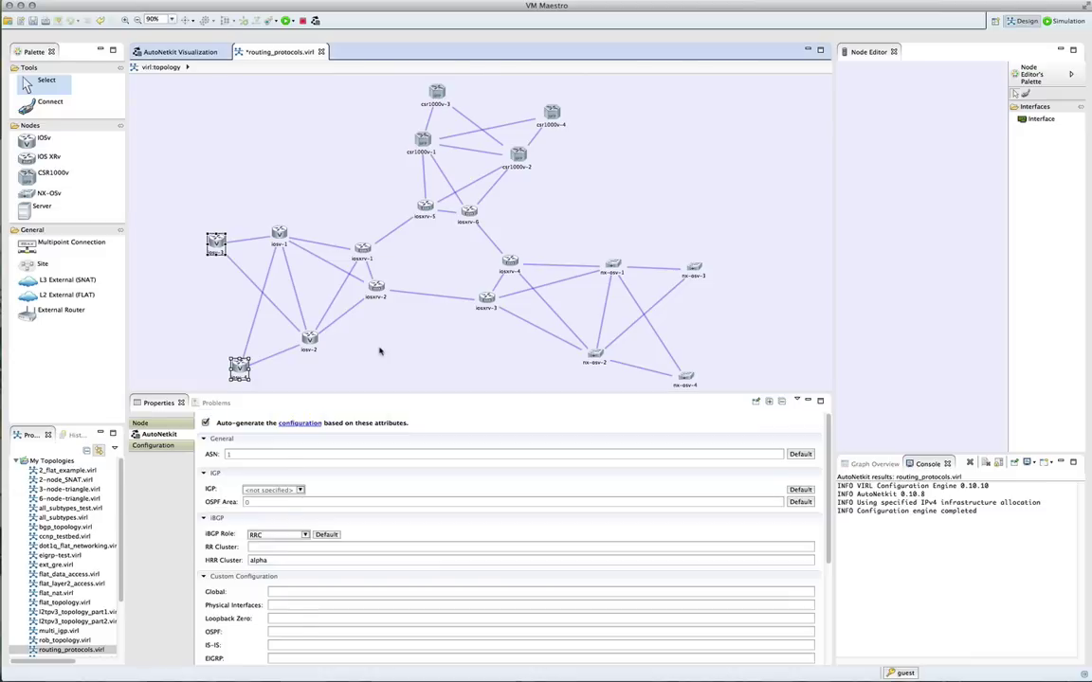
{"action": "left_click", "coordinate": [443, 237]}
Set the iBGP role of nx-osv-1 and nx-osv-2 to HRR and their HRR cluster to beta.
{"action": "left_click_drag", "start_coordinate": [555, 231], "coordinate": [636, 392]}
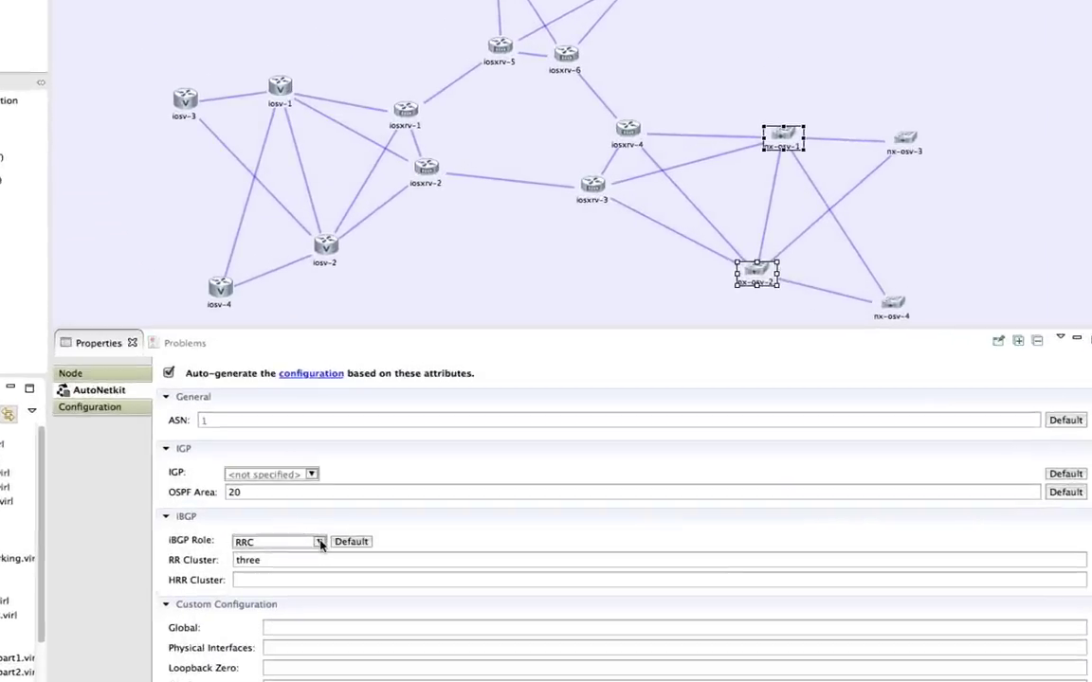
{"action": "left_click", "coordinate": [273, 535]}
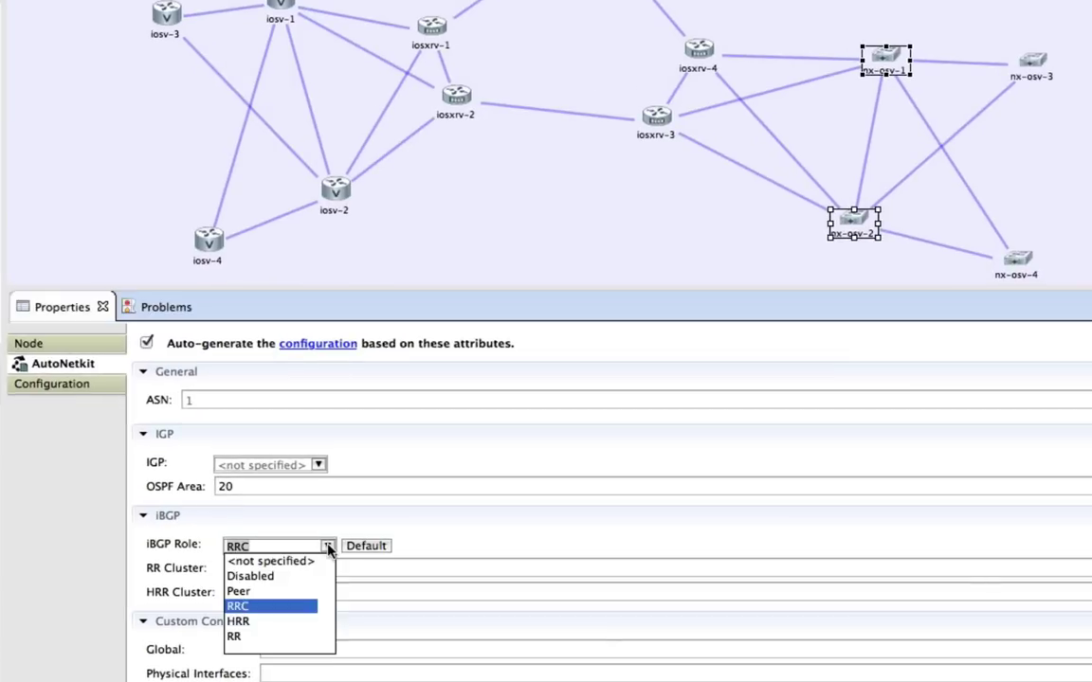
{"action": "left_click", "coordinate": [238, 622]}
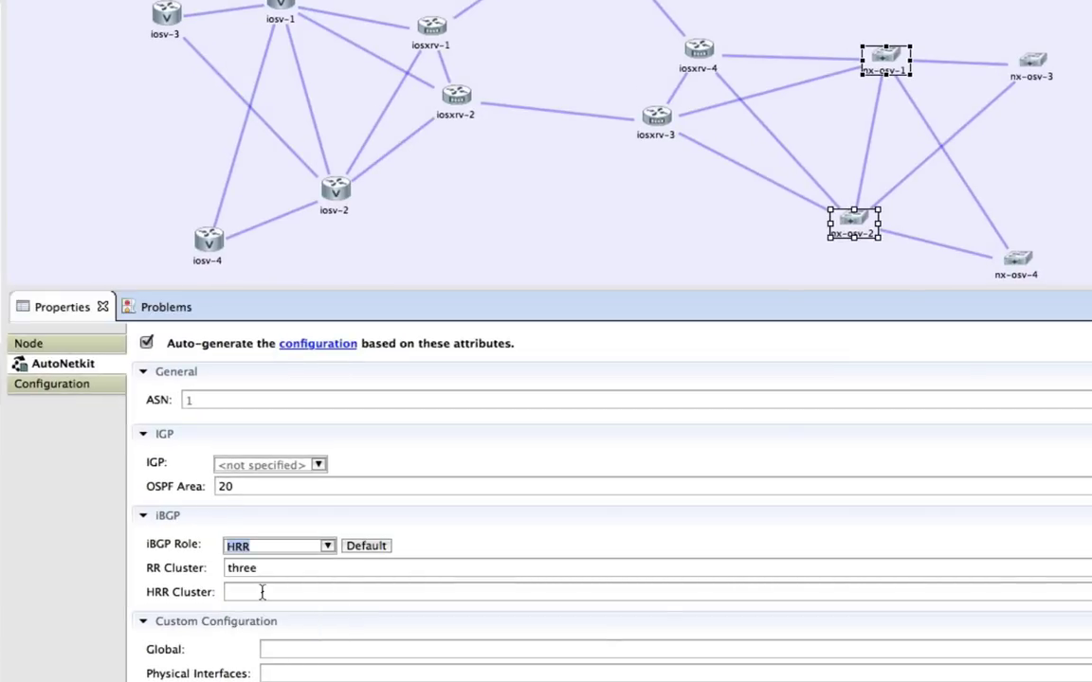
{"action": "left_click", "coordinate": [262, 592]}
{"action": "type", "text": "beta"}
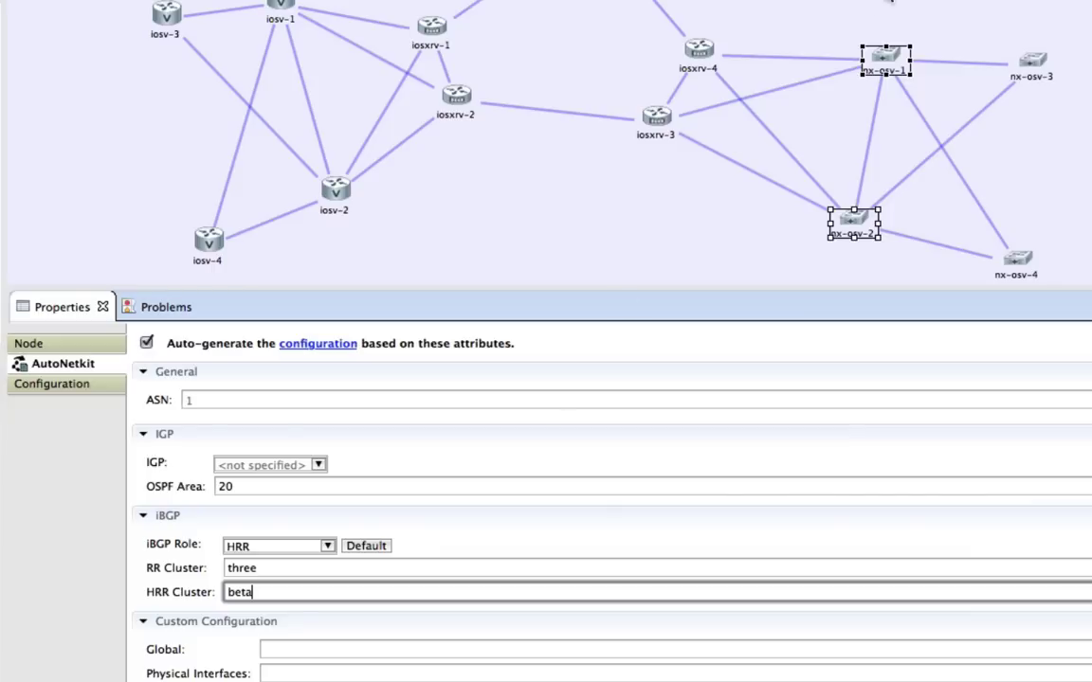
{"action": "left_click", "coordinate": [801, 3]}
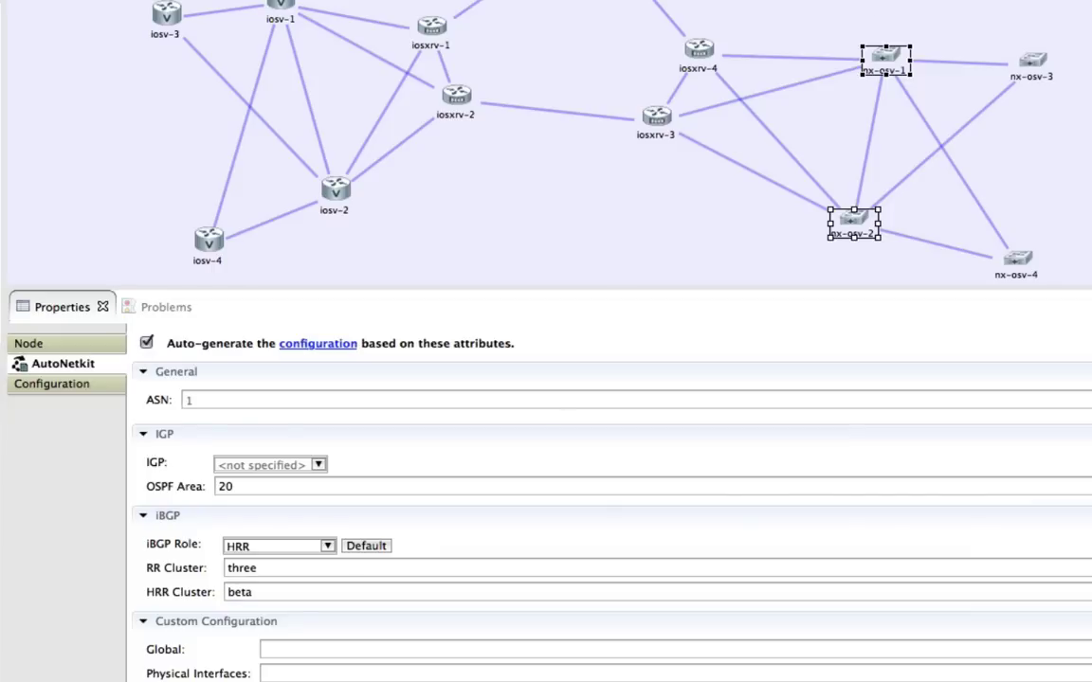
Set the iBGP role of nx-osv-3 and nx-osv-4 to RRC and their HRR cluster to beta.
{"action": "left_click_drag", "start_coordinate": [938, 4], "coordinate": [1043, 294]}
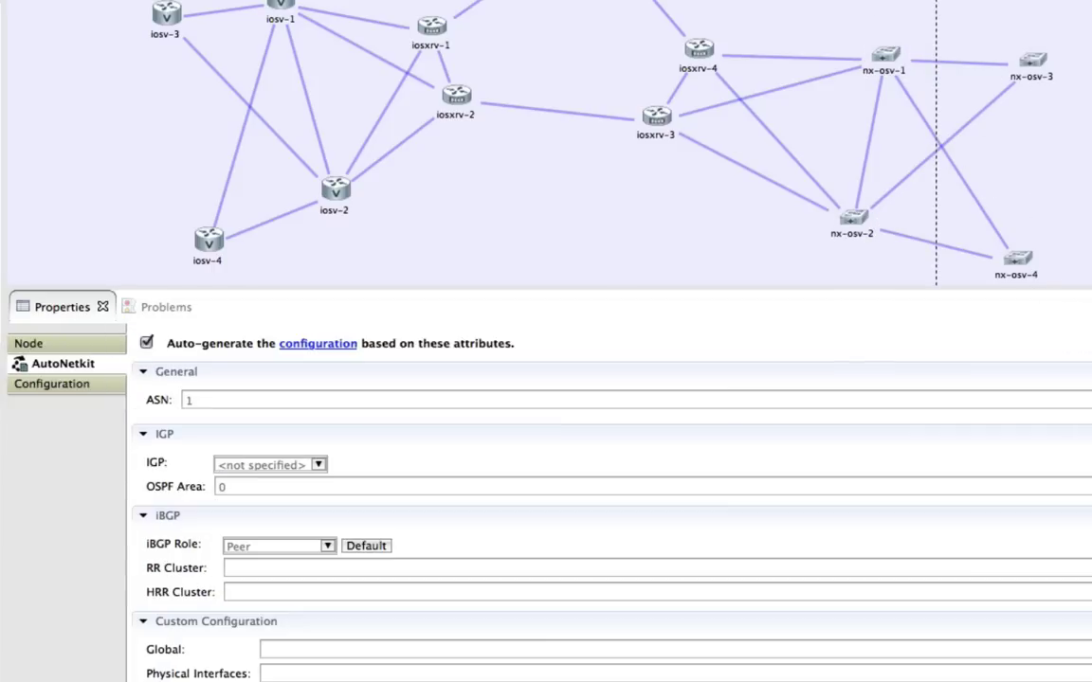
{"action": "left_click", "coordinate": [327, 547]}
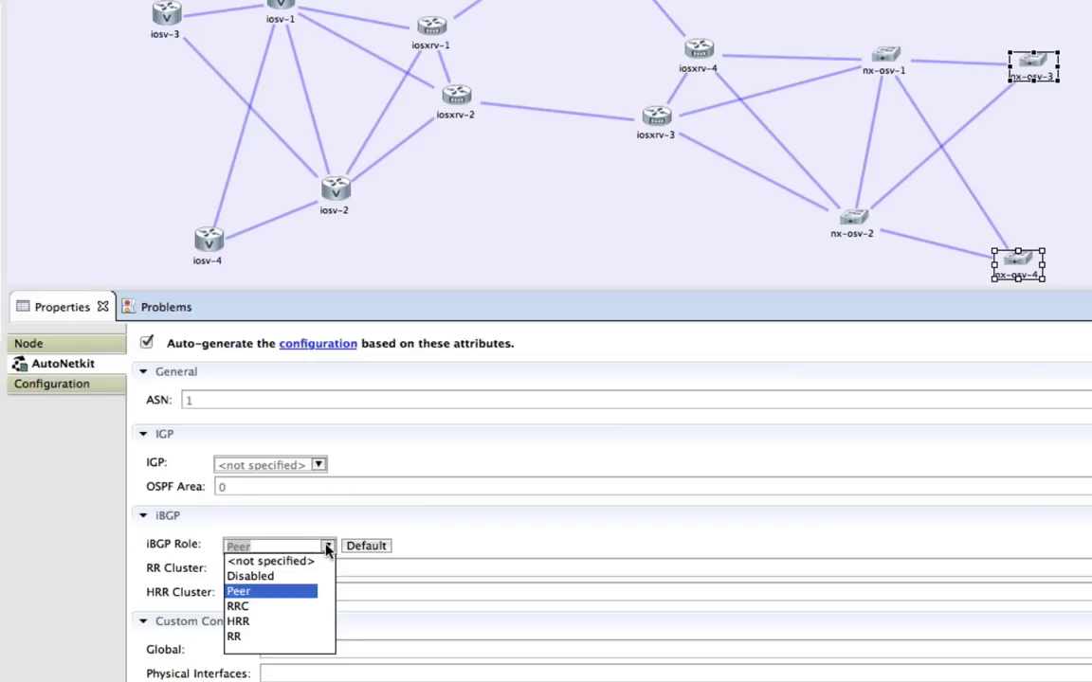
{"action": "left_click", "coordinate": [239, 608]}
{"action": "left_click", "coordinate": [241, 591]}
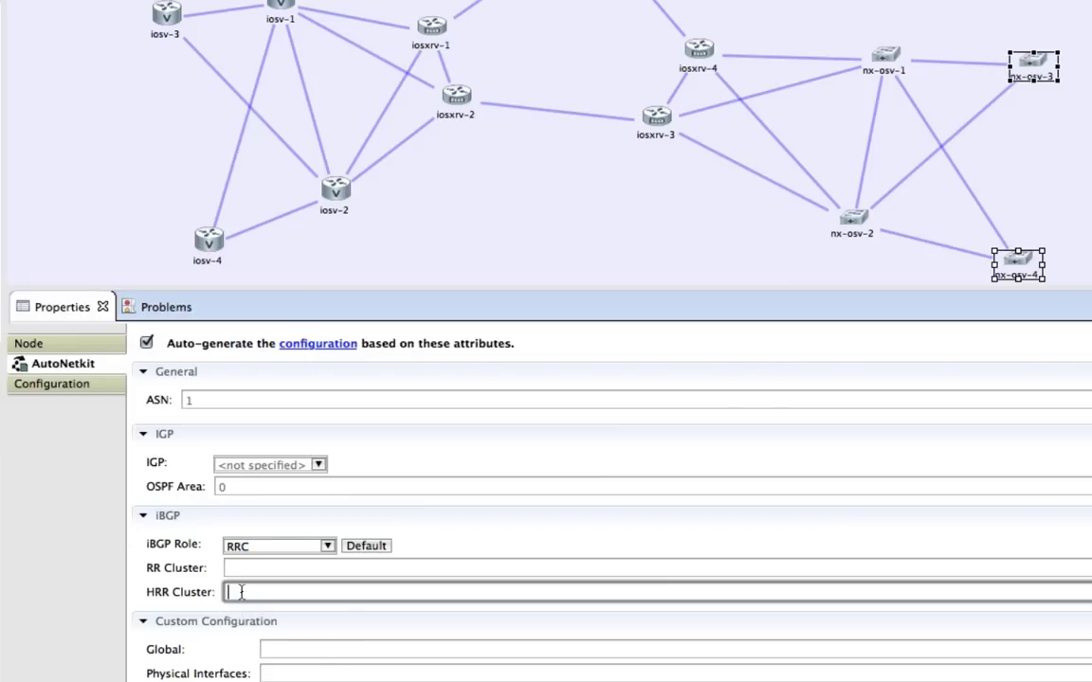
{"action": "type", "text": "beta"}
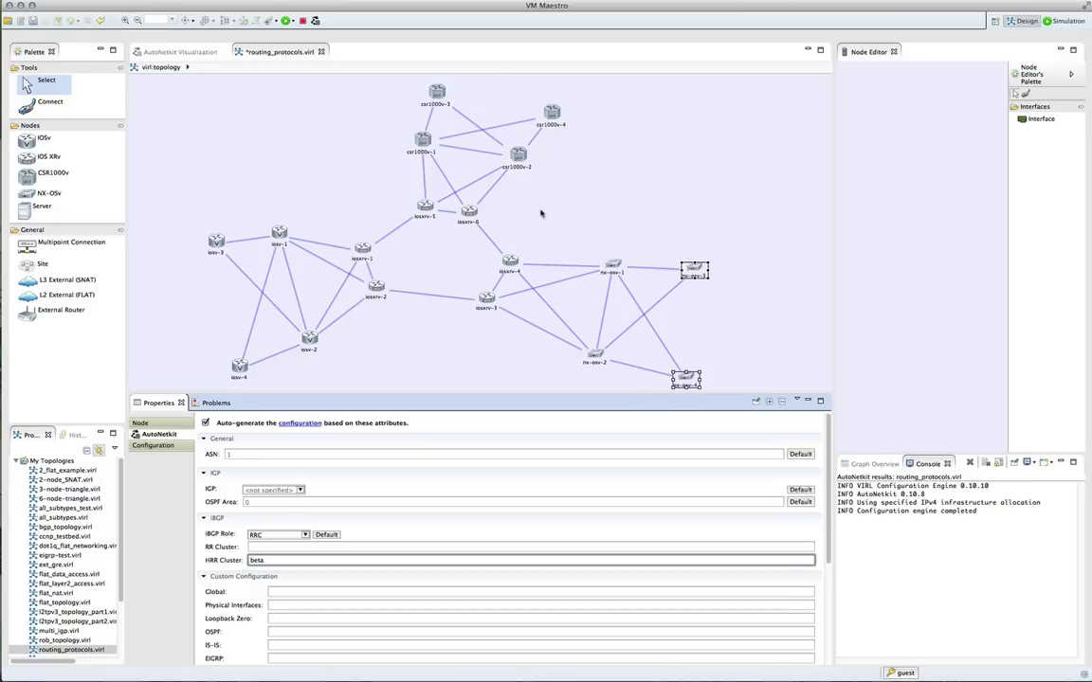
{"action": "left_click", "coordinate": [541, 213]}
Set the iBGP role of csr1000v-1 and csr1000v-2 to HRR and their HRR cluster to gamma.
{"action": "left_click_drag", "start_coordinate": [374, 115], "coordinate": [584, 199]}
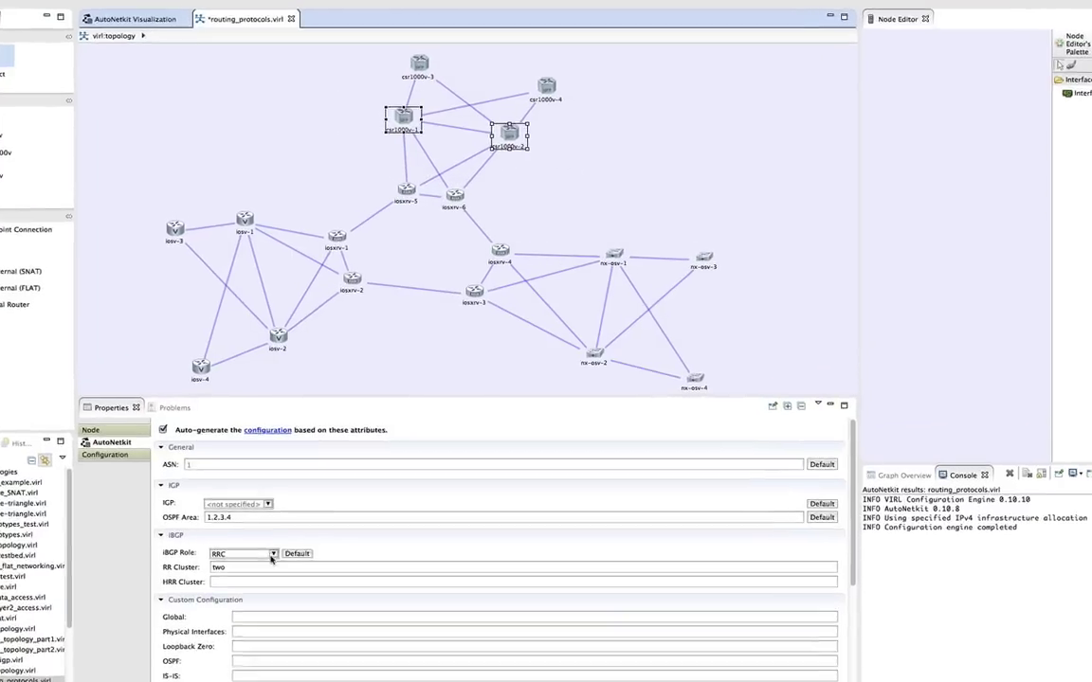
{"action": "left_click", "coordinate": [284, 535]}
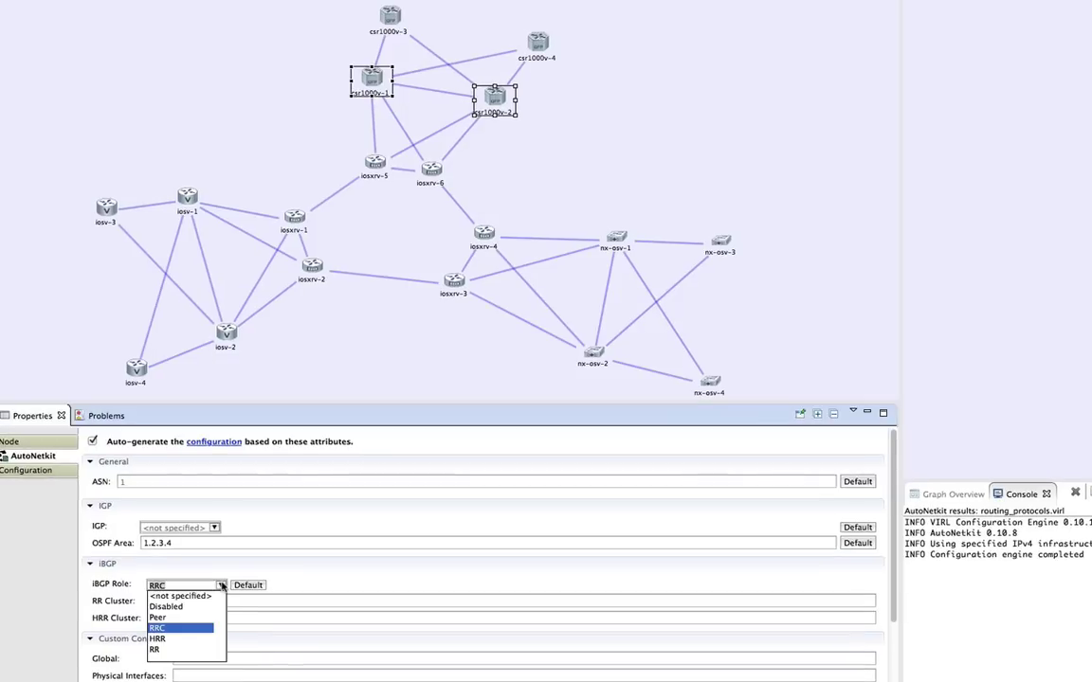
{"action": "left_click", "coordinate": [161, 643]}
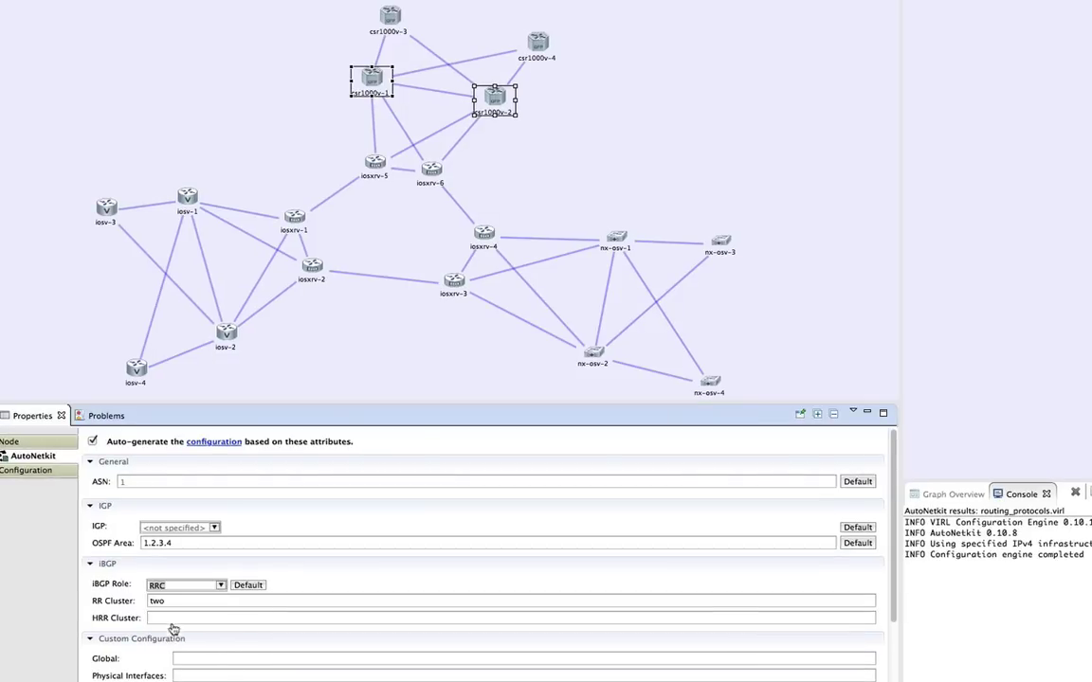
{"action": "left_click", "coordinate": [168, 616]}
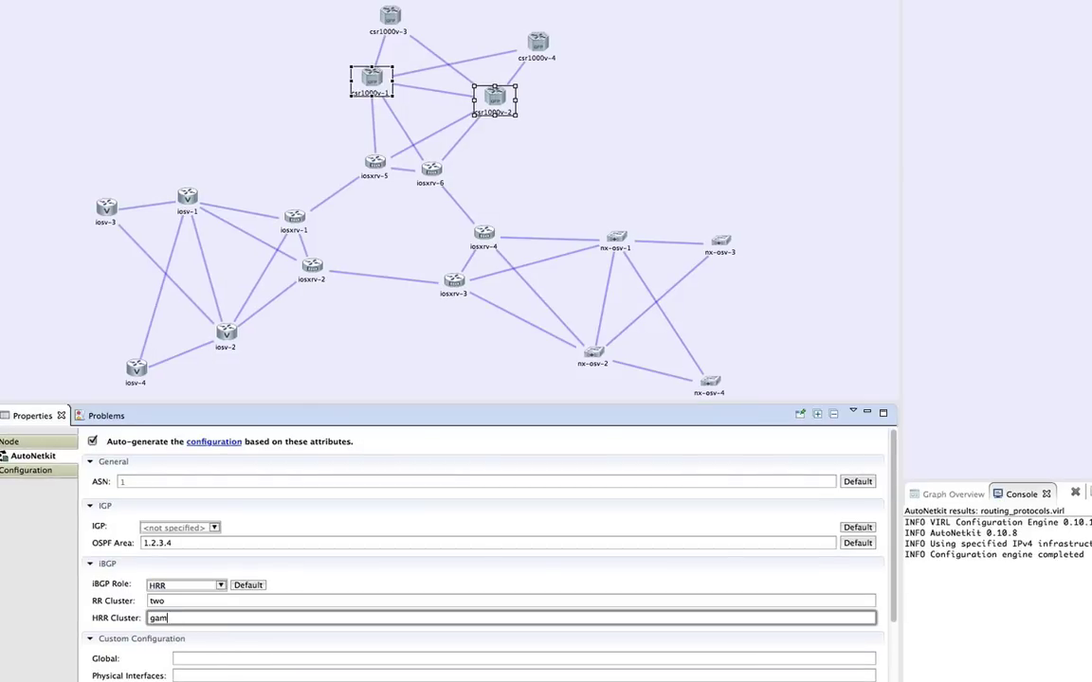
{"action": "left_click", "coordinate": [327, 4]}
Set the iBGP role of csr1000v-3 and csr1000v-4 to RRC and their HRR cluster to gamma.
{"action": "left_click_drag", "start_coordinate": [327, 3], "coordinate": [605, 68]}
{"action": "left_click_drag", "start_coordinate": [402, 39], "coordinate": [401, 39]}
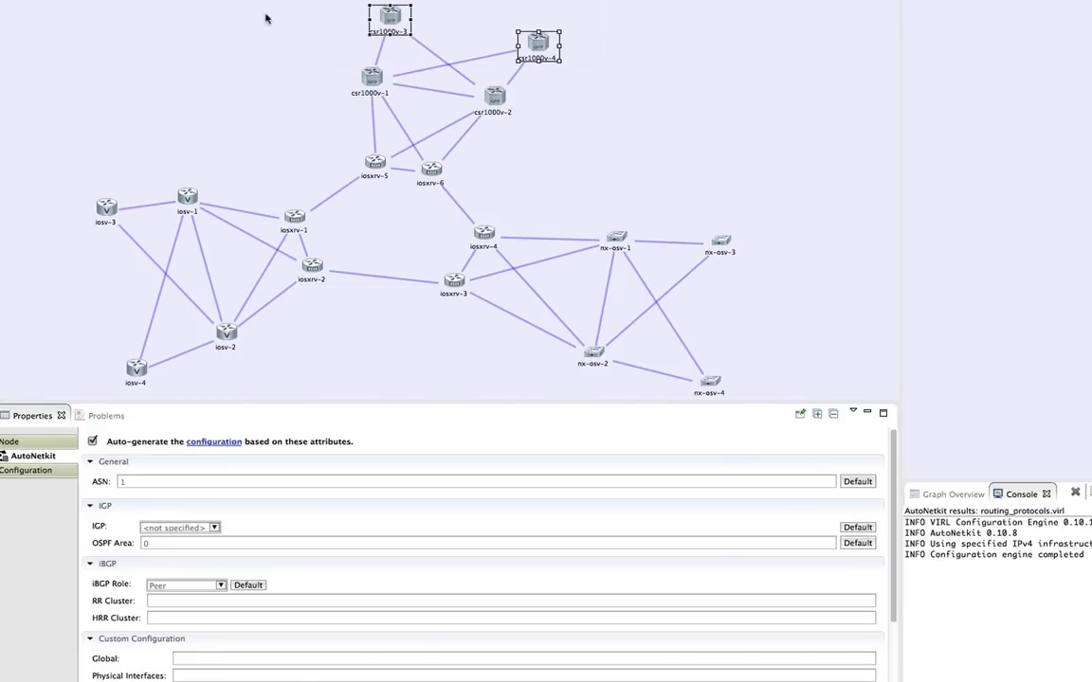
{"action": "left_click", "coordinate": [219, 584]}
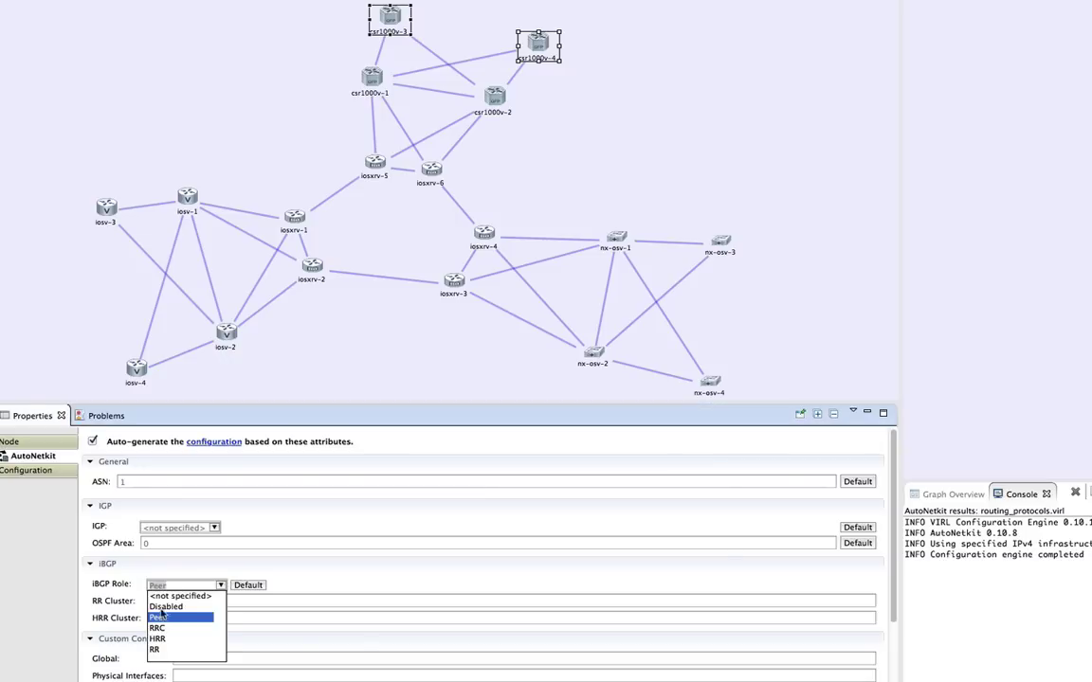
{"action": "left_click", "coordinate": [159, 620]}
{"action": "left_click", "coordinate": [164, 618]}
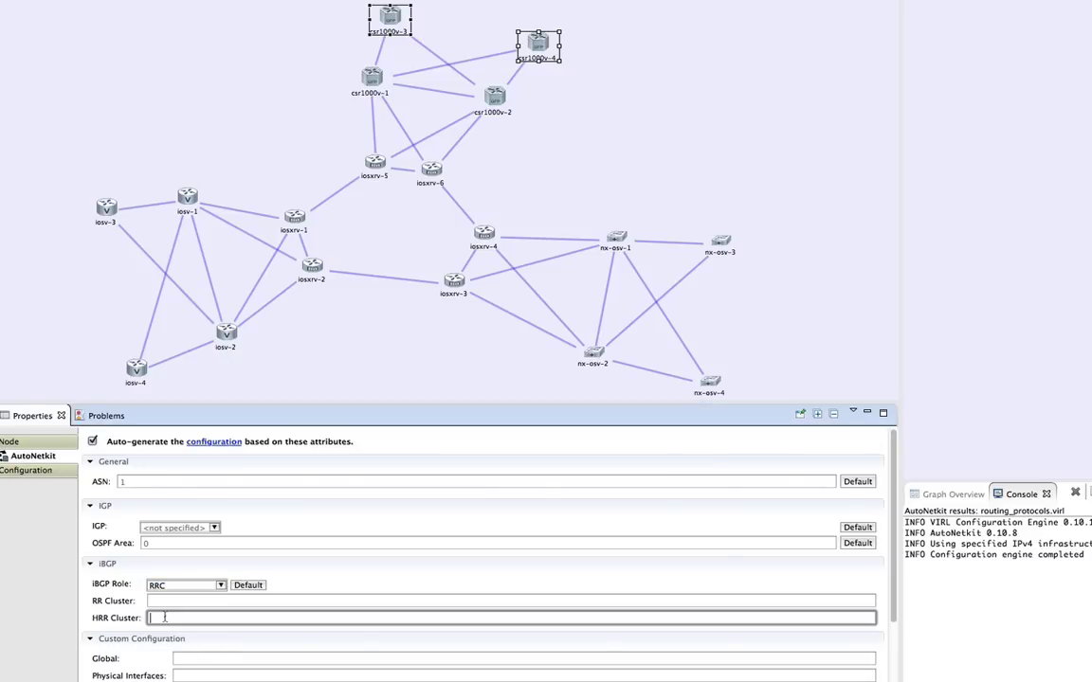
{"action": "type", "text": "gamma"}
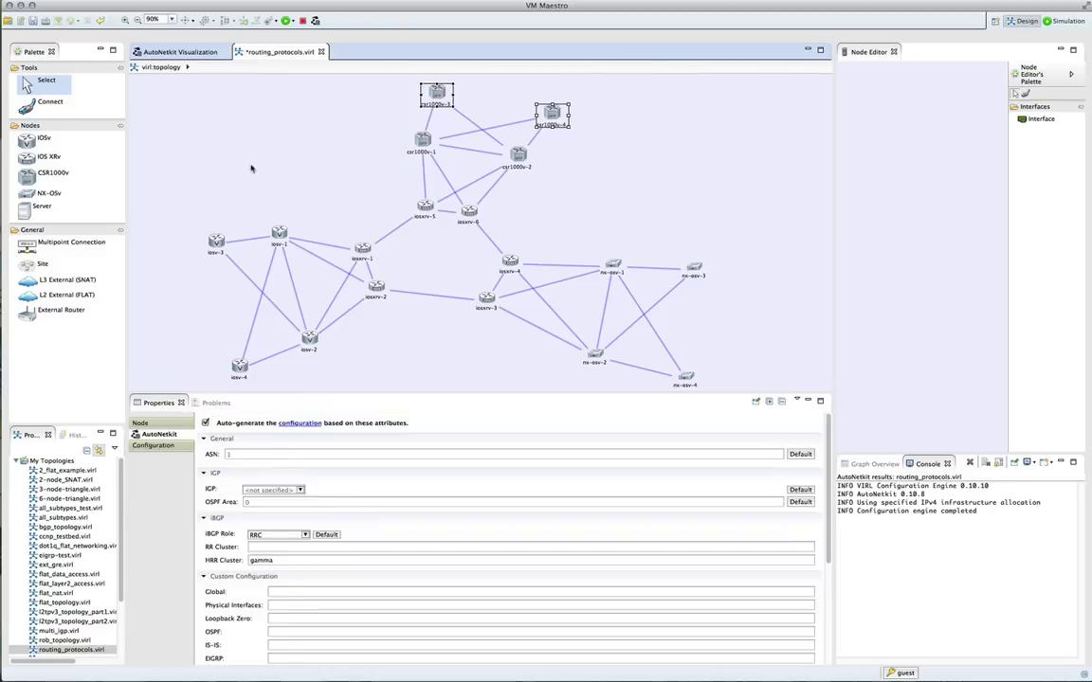
{"action": "left_click", "coordinate": [363, 313]}
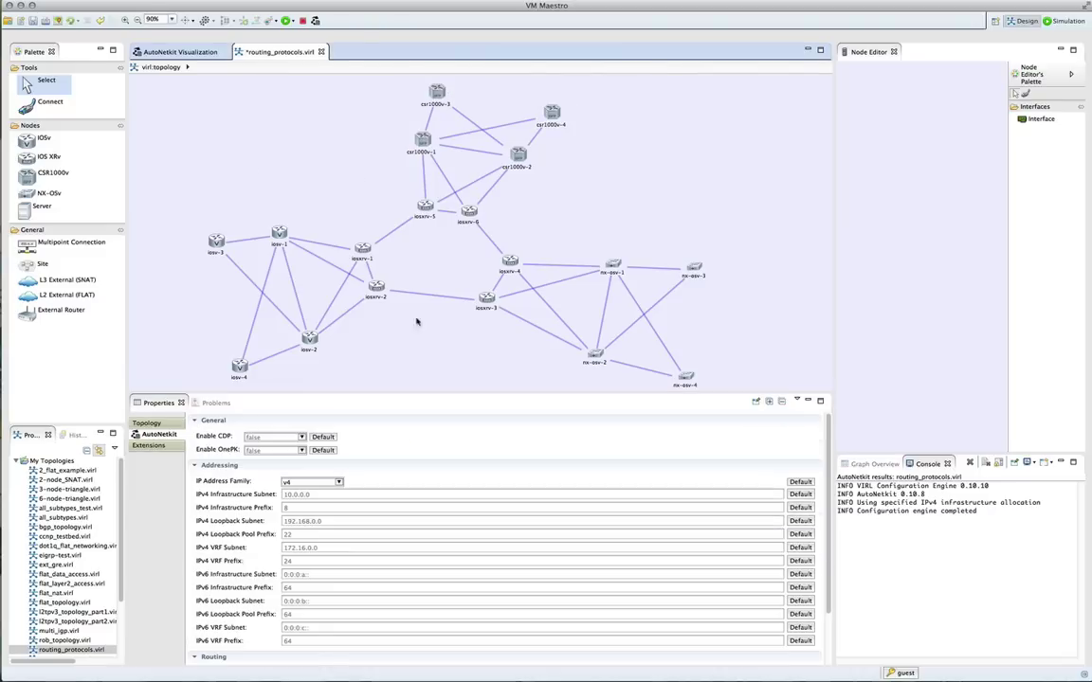
Generate the initial configurations for the routing_protocols topology and open the AutoNetkit Visualization.
{"action": "left_click", "coordinate": [315, 21]}
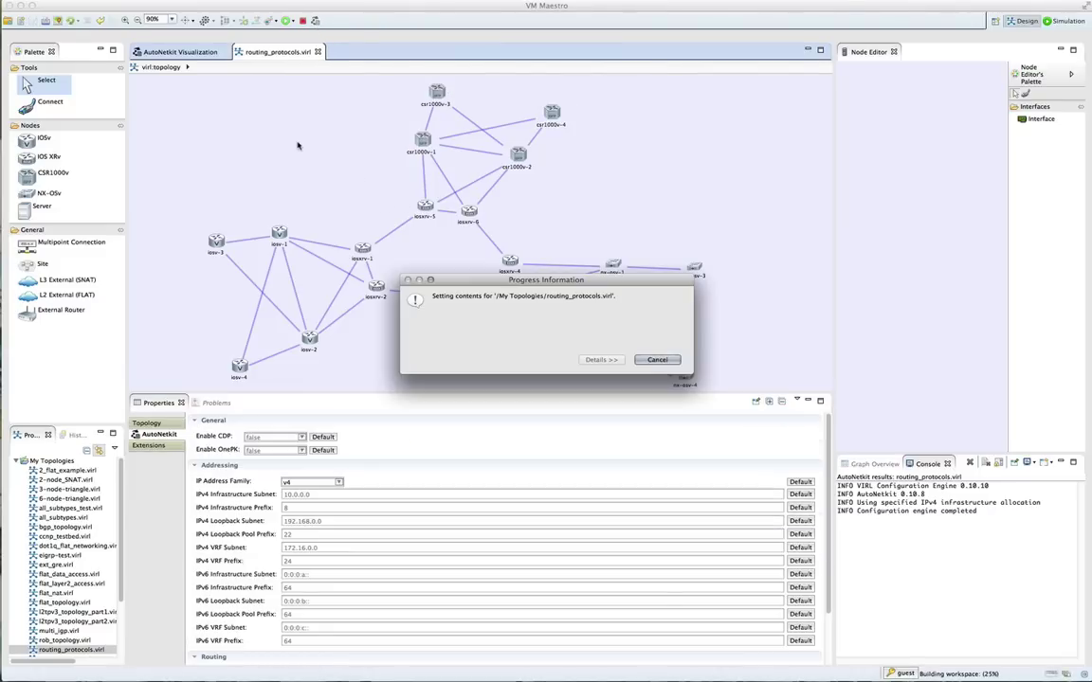
{"action": "left_click", "coordinate": [605, 355]}
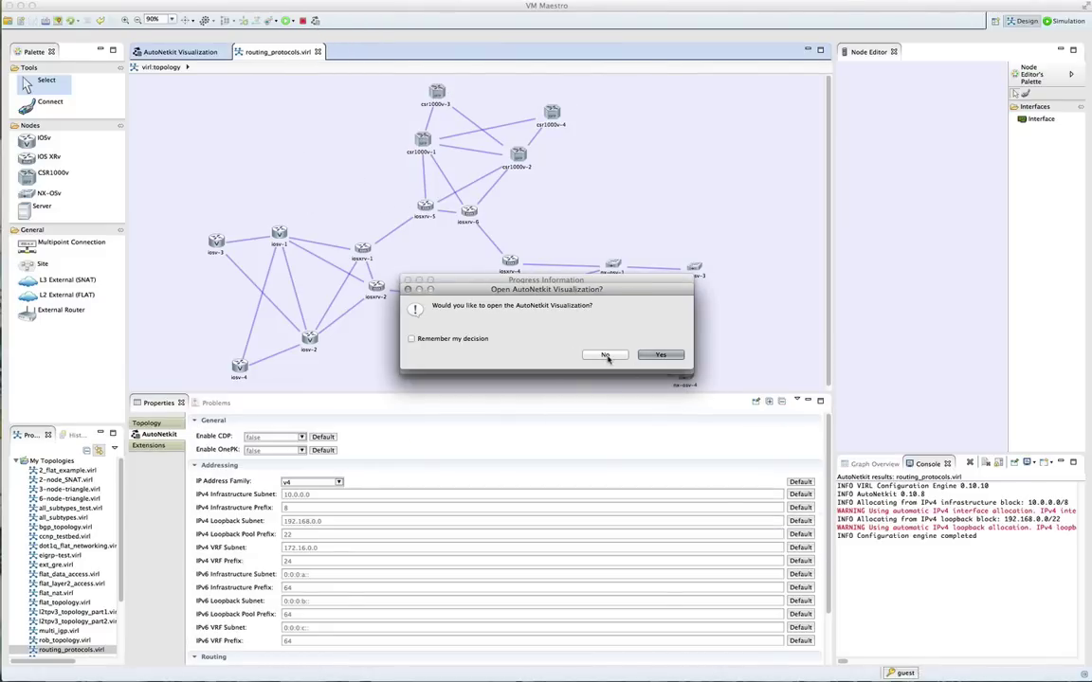
{"action": "left_click", "coordinate": [660, 356]}
Enlarge the AutoNetkit Visualization area and display the ospf layer to examine the OSPF area grouping.
{"action": "left_click_drag", "start_coordinate": [494, 391], "coordinate": [496, 549]}
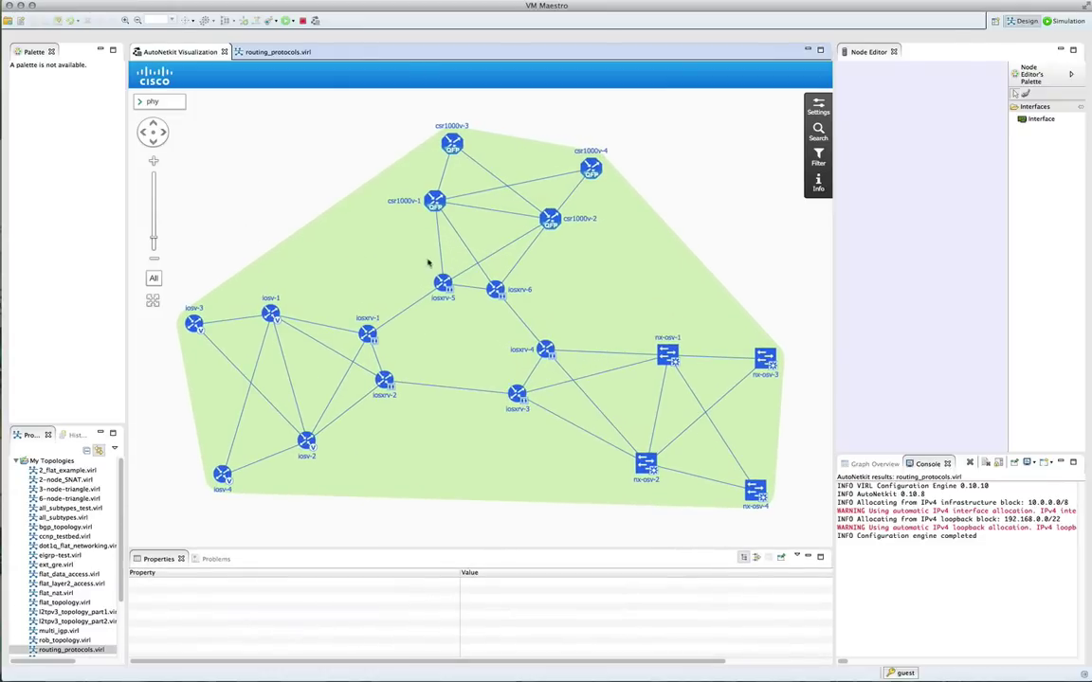
{"action": "left_click", "coordinate": [159, 104]}
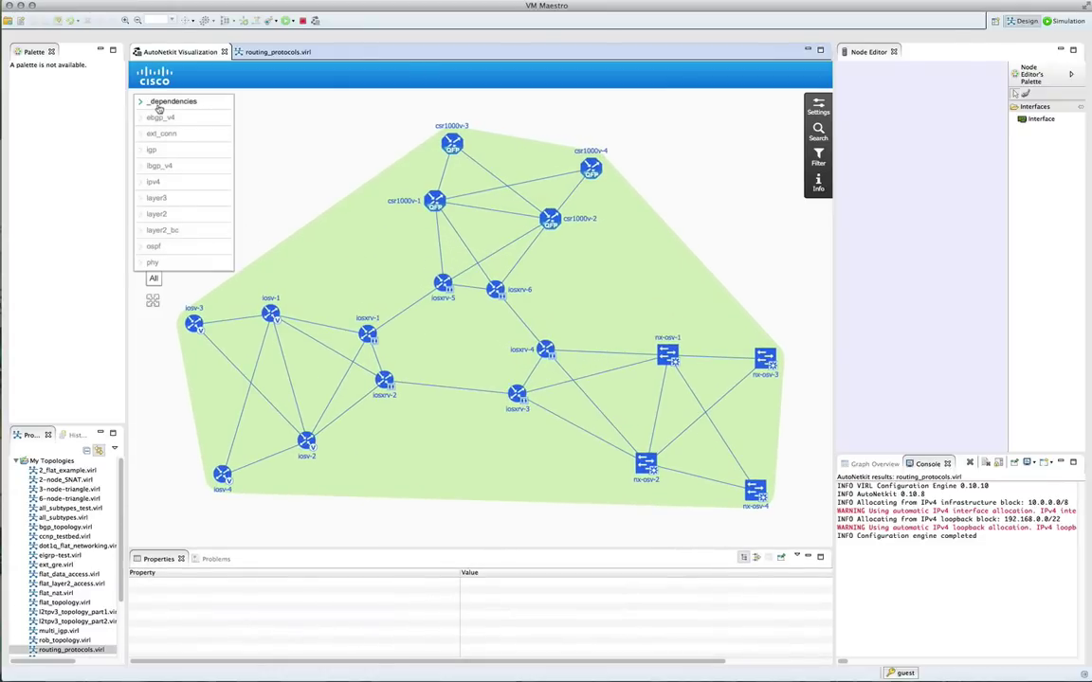
{"action": "left_click", "coordinate": [154, 248]}
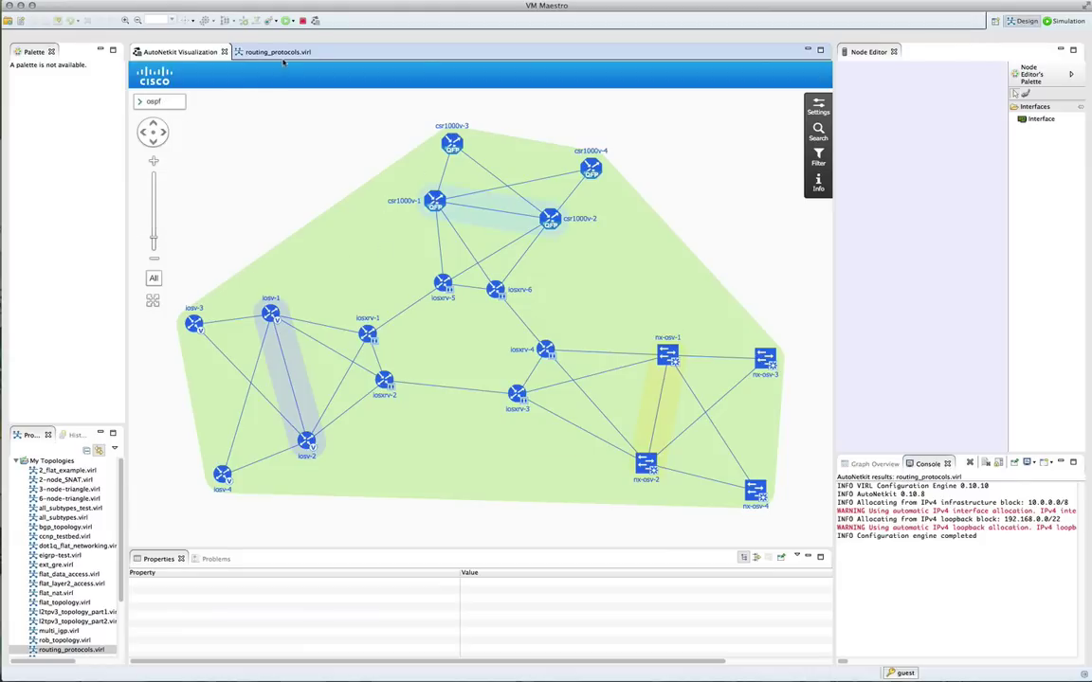
Return to the routing_protocols topology and set the OSPF area of iosv-3 and iosv-4 to 10.
{"action": "left_click", "coordinate": [278, 52]}
{"action": "left_click", "coordinate": [280, 235]}
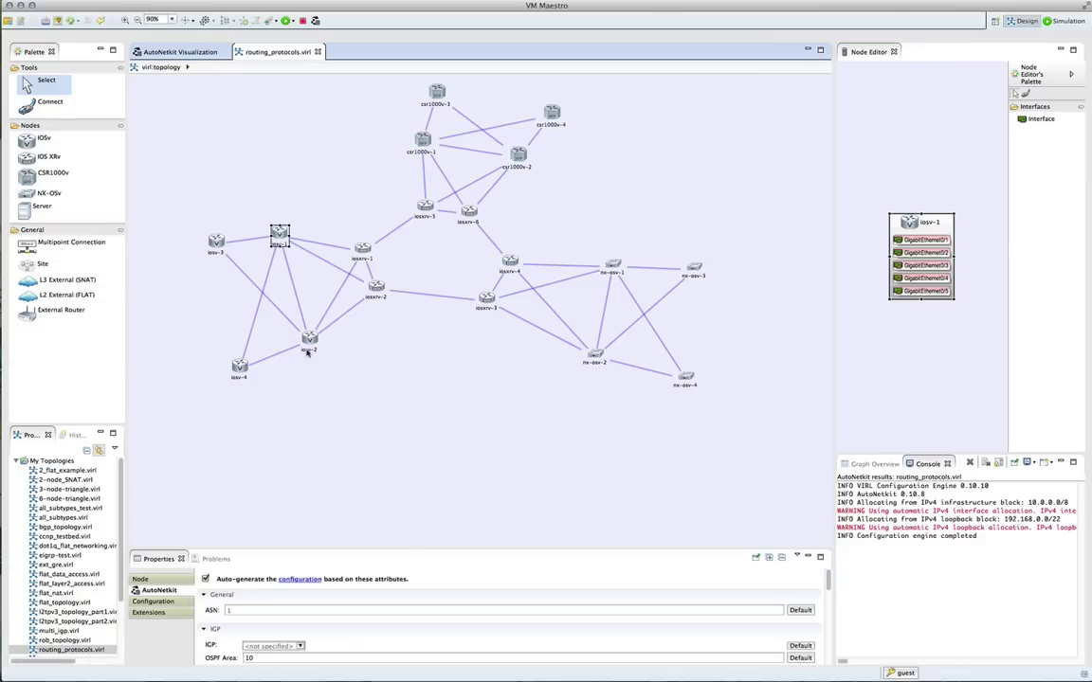
{"action": "left_click_drag", "start_coordinate": [453, 548], "coordinate": [447, 394]}
{"action": "left_click_drag", "start_coordinate": [175, 210], "coordinate": [268, 398]}
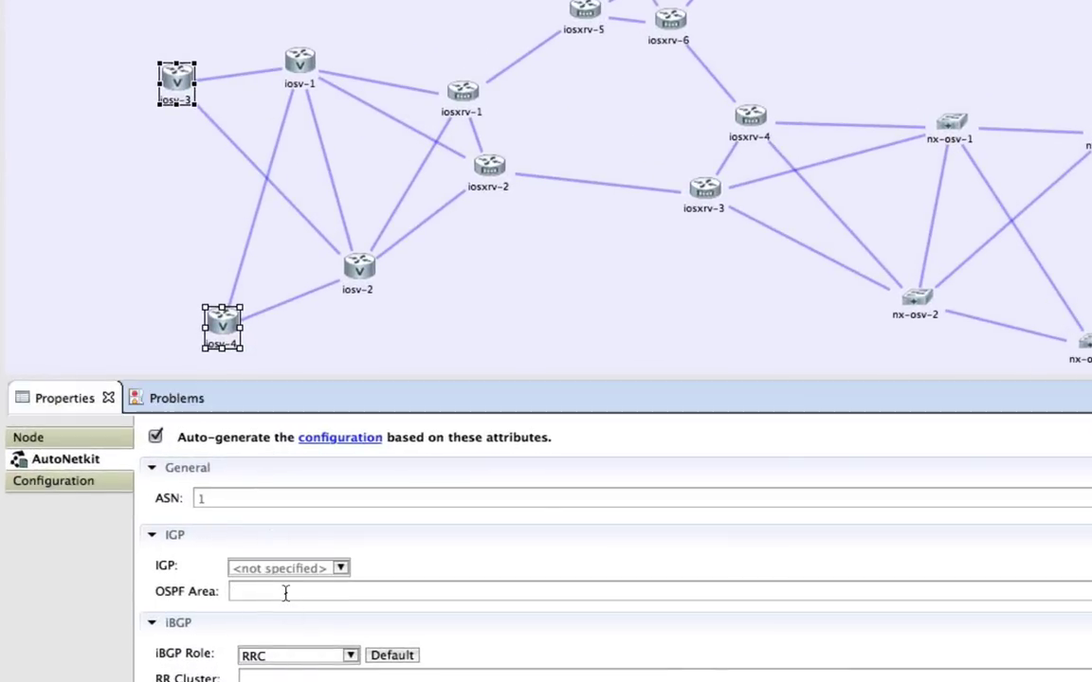
{"action": "left_click", "coordinate": [280, 591]}
{"action": "type", "text": "10"}
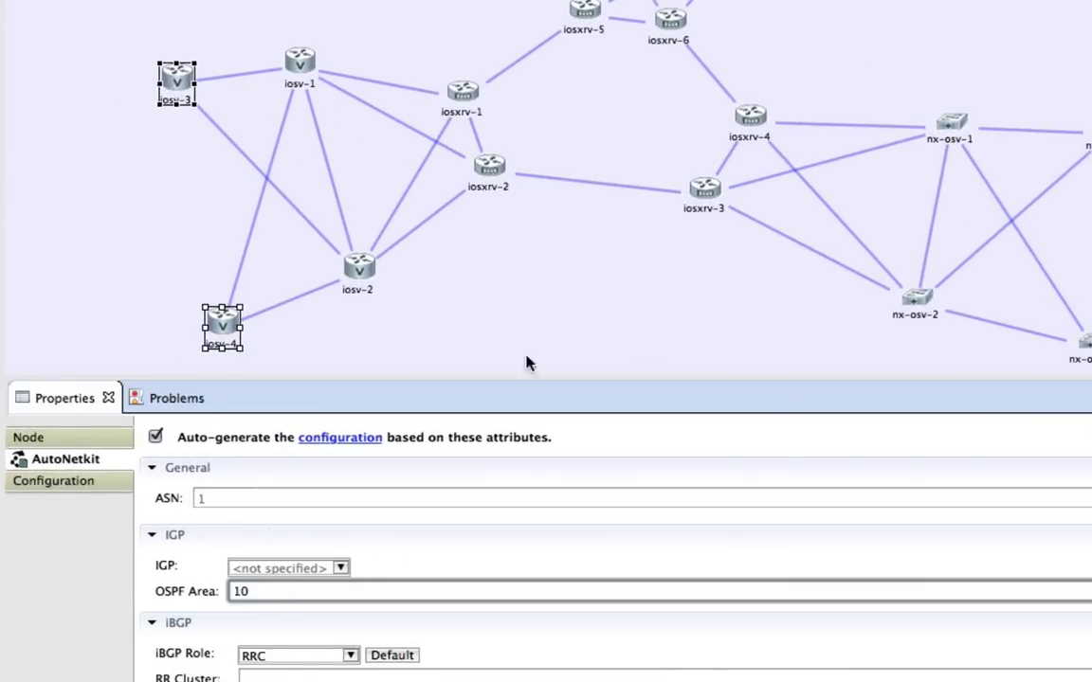
{"action": "left_click", "coordinate": [556, 278]}
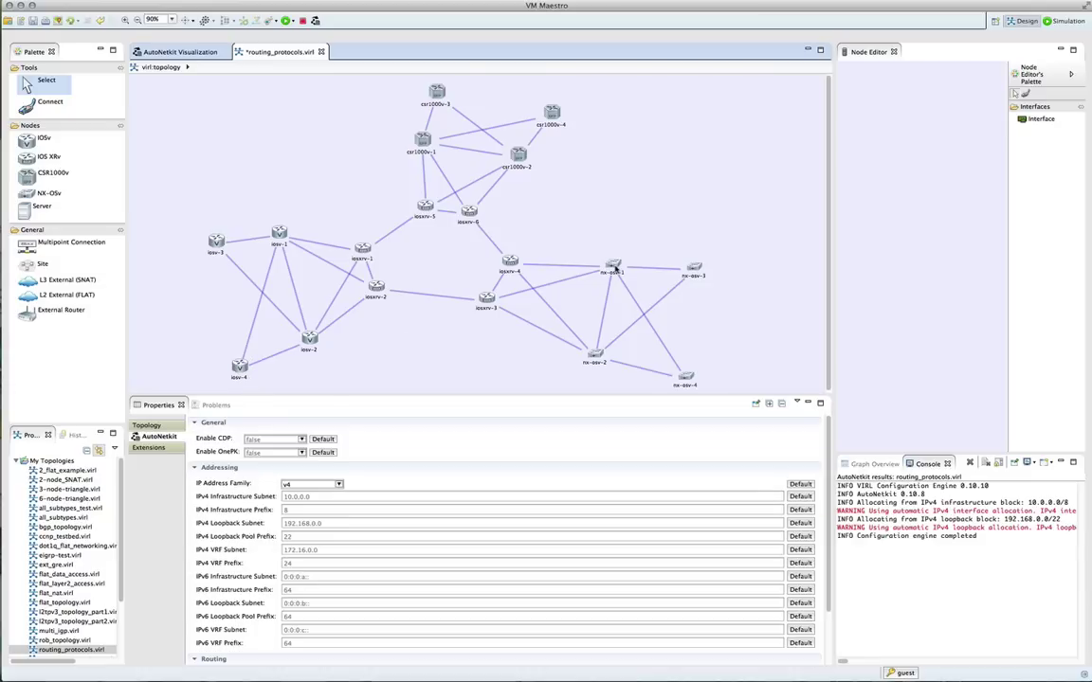
Set the OSPF area of nx-osv-3 and nx-osv-4 to 20, matching nx-osv-1.
{"action": "left_click", "coordinate": [615, 271]}
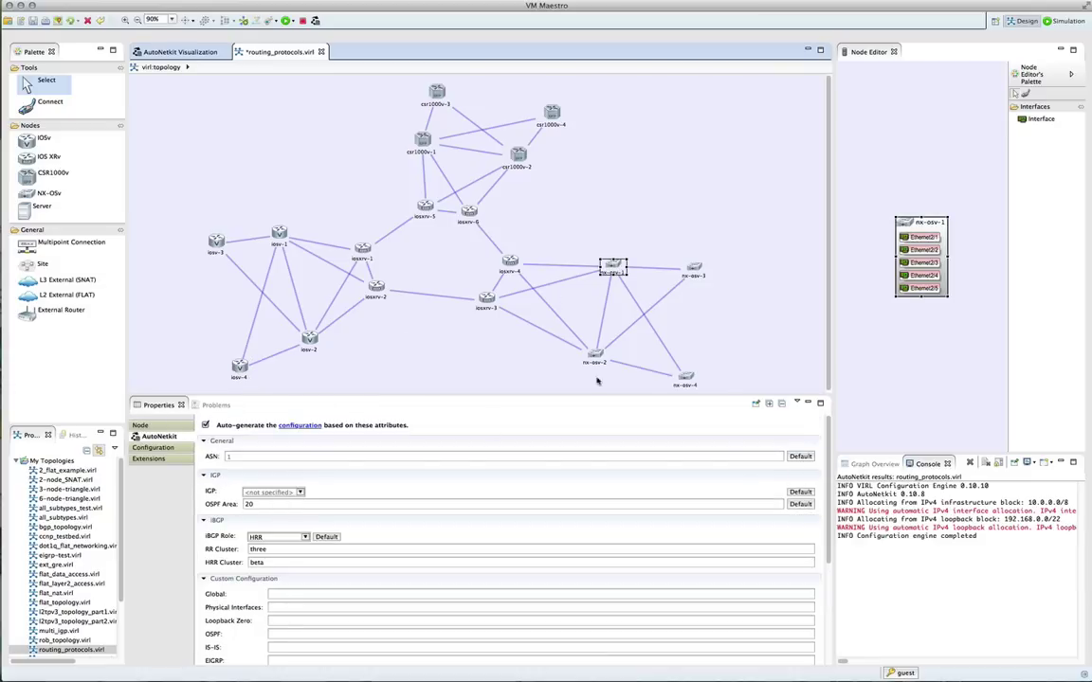
{"action": "left_click_drag", "start_coordinate": [652, 229], "coordinate": [722, 381]}
{"action": "left_click", "coordinate": [257, 505]}
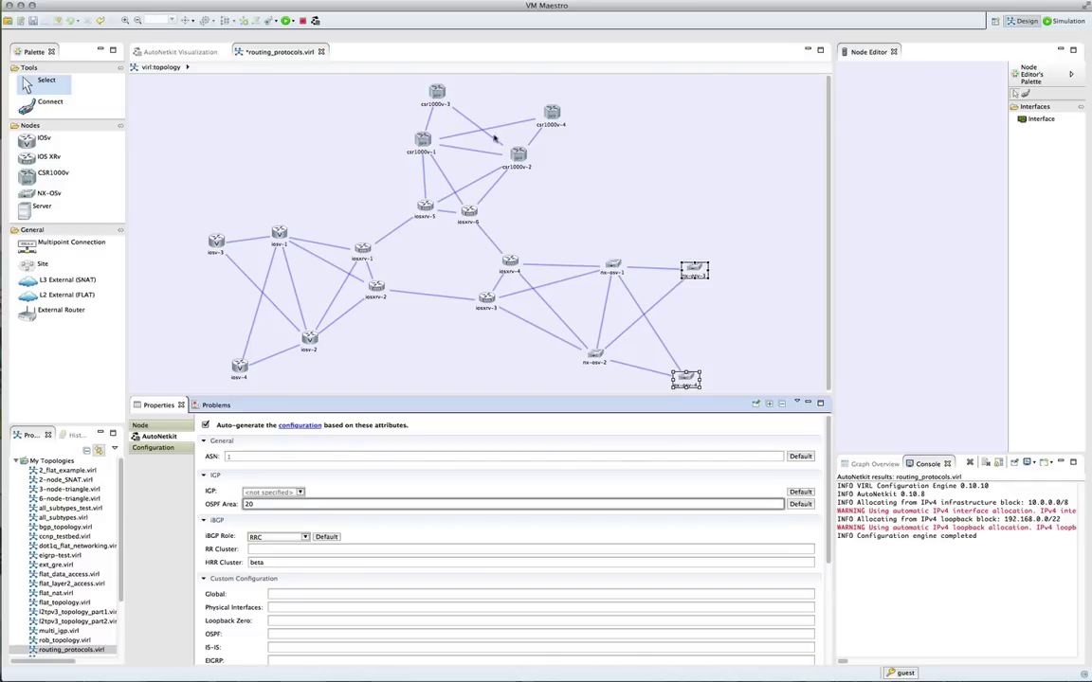
{"action": "left_click", "coordinate": [593, 183]}
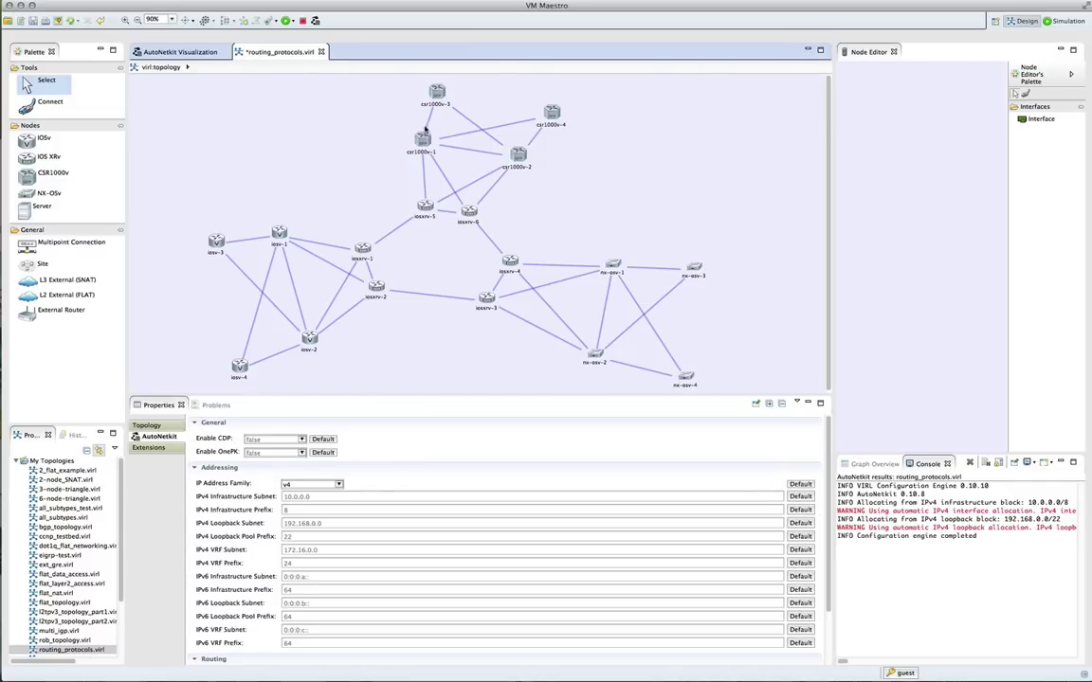
Set the OSPF area of csr1000v-3 and csr1000v-4 to 1.2.3.4, the same area as csr1000v-1.
{"action": "left_click", "coordinate": [436, 94]}
{"action": "left_click", "coordinate": [423, 141]}
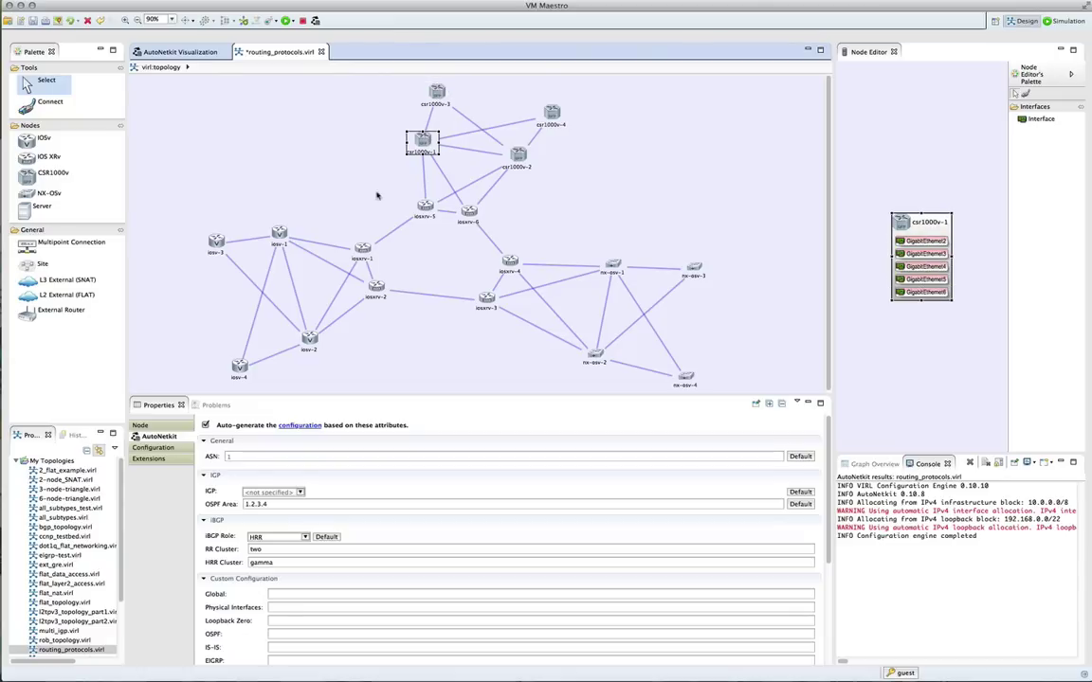
{"action": "left_click", "coordinate": [276, 504]}
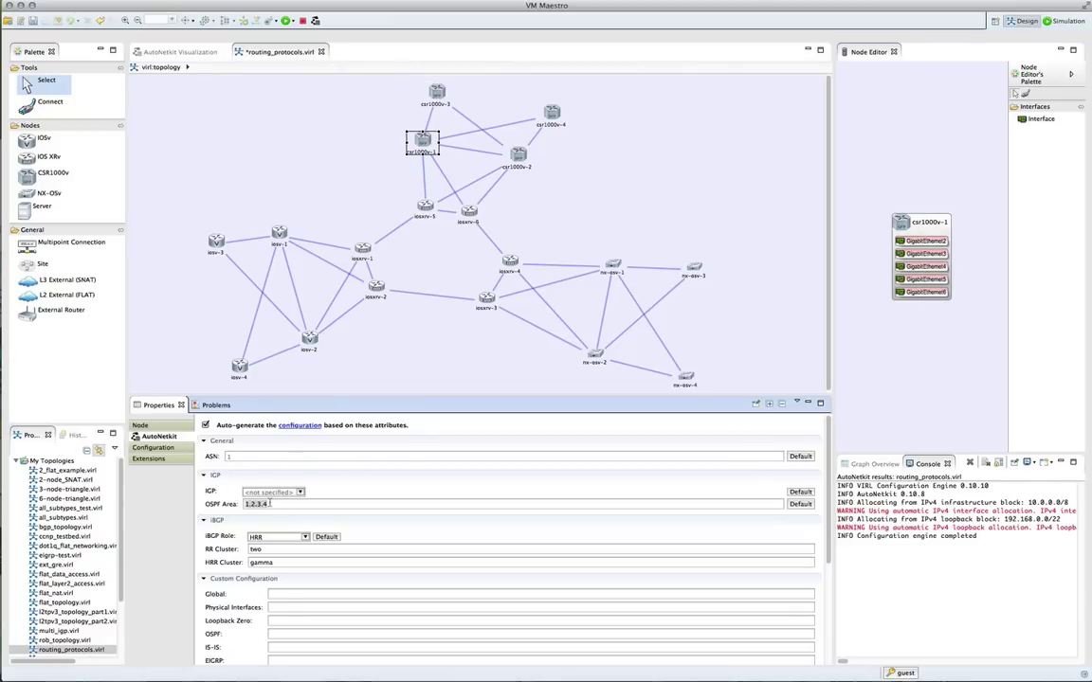
{"action": "left_click", "coordinate": [271, 504]}
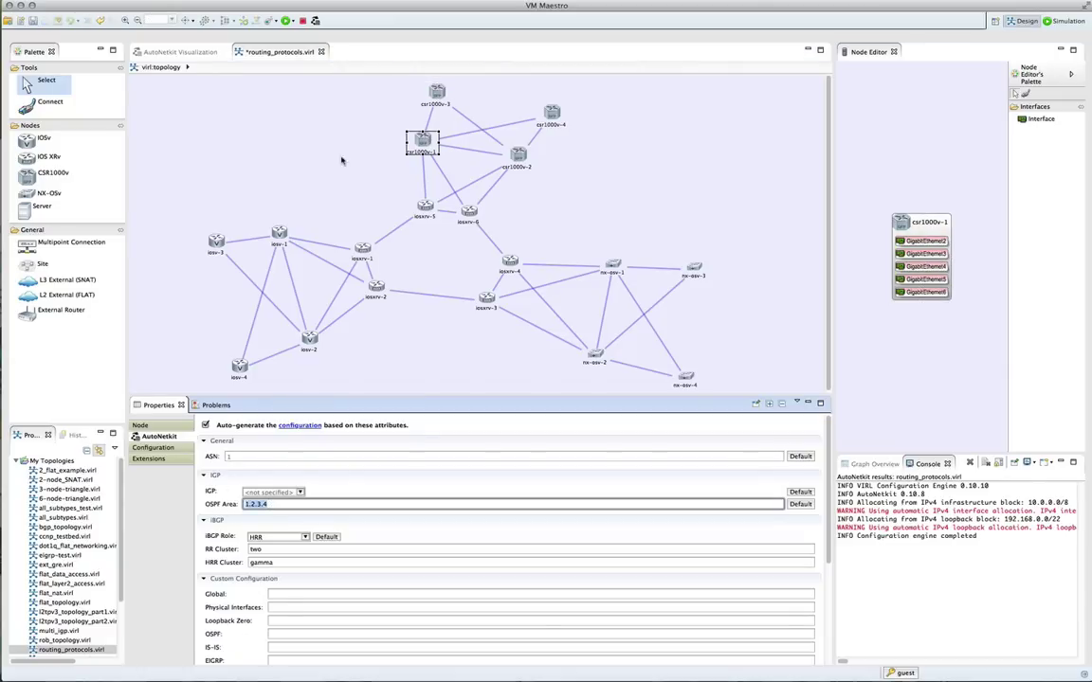
{"action": "left_click", "coordinate": [384, 78]}
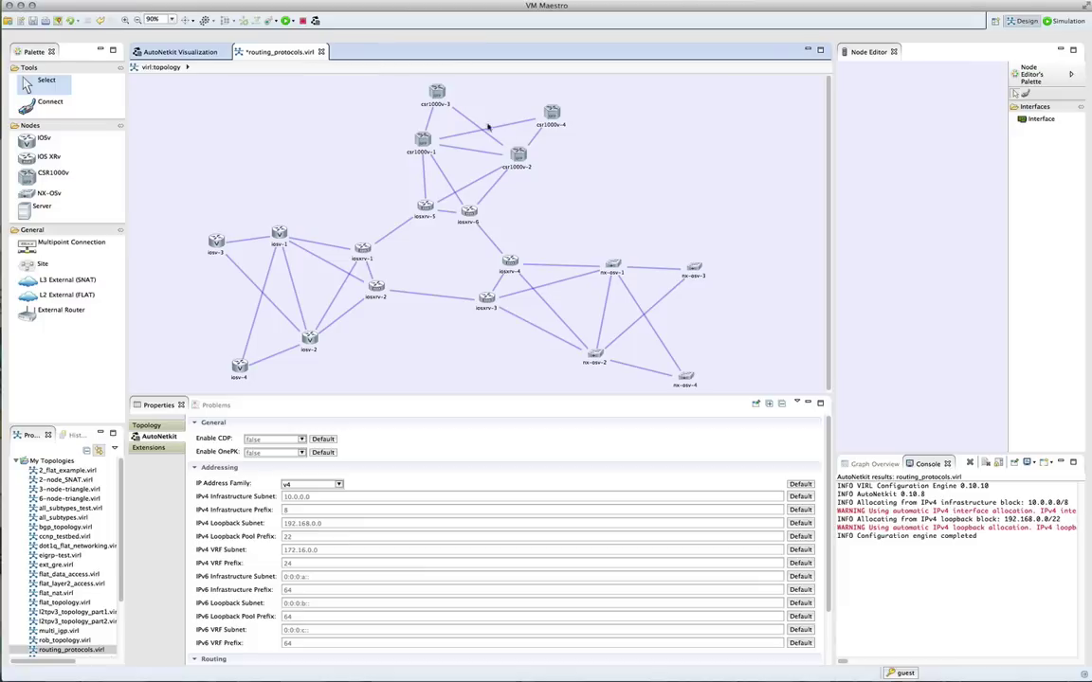
{"action": "left_click_drag", "start_coordinate": [548, 129], "coordinate": [385, 77]}
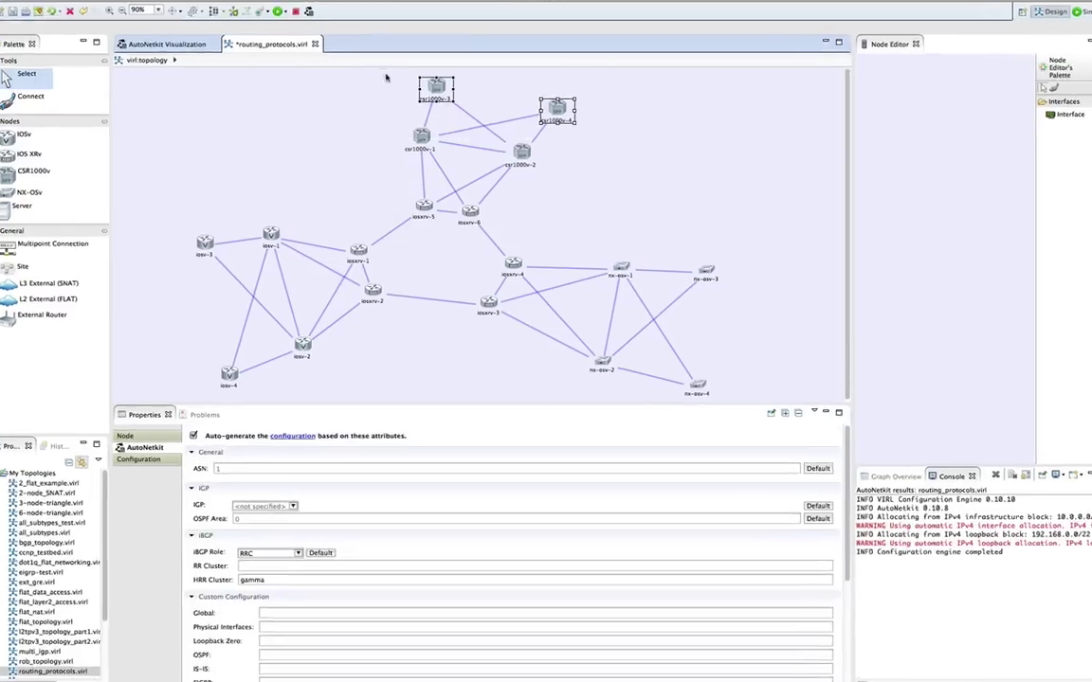
{"action": "left_click", "coordinate": [164, 661]}
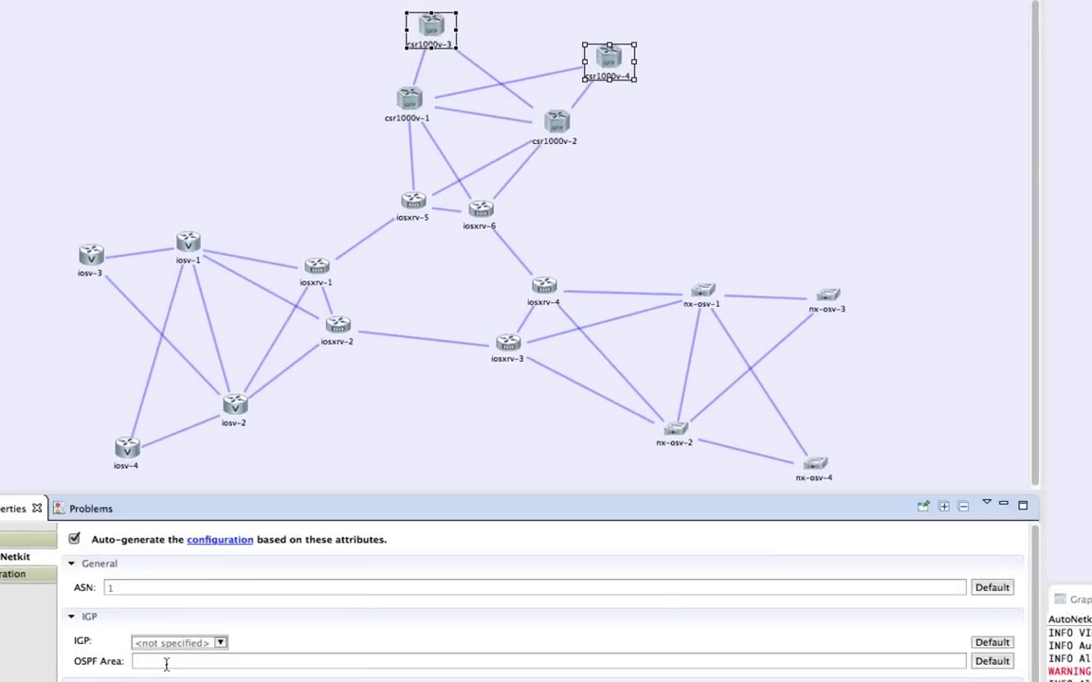
{"action": "type", "text": "1.2.3.4"}
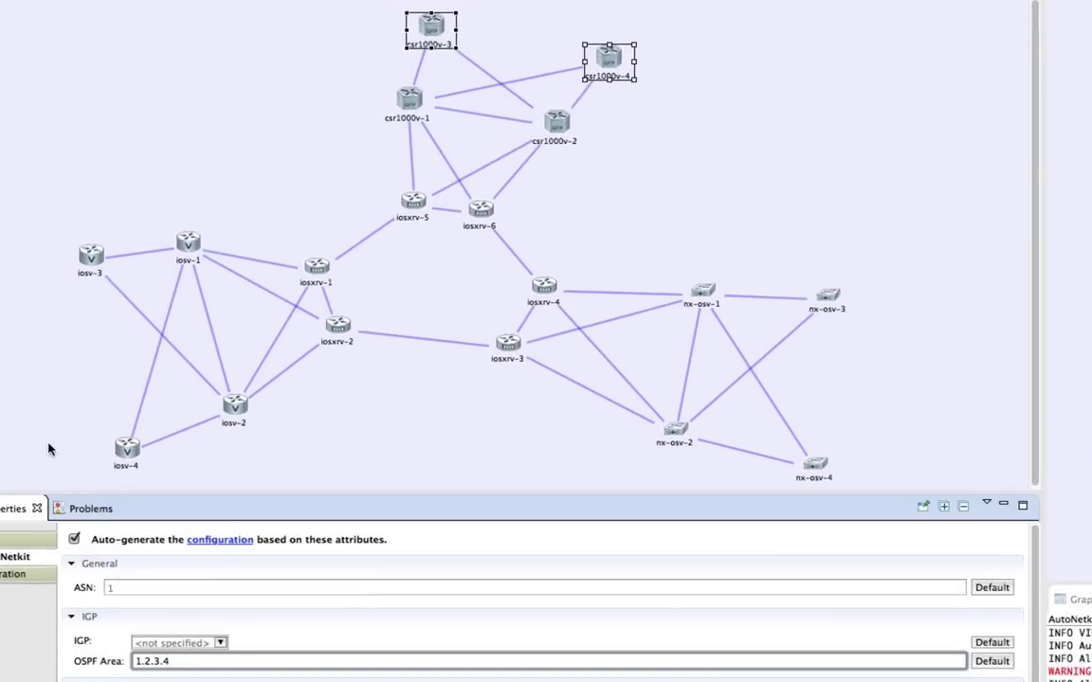
{"action": "left_click", "coordinate": [47, 431]}
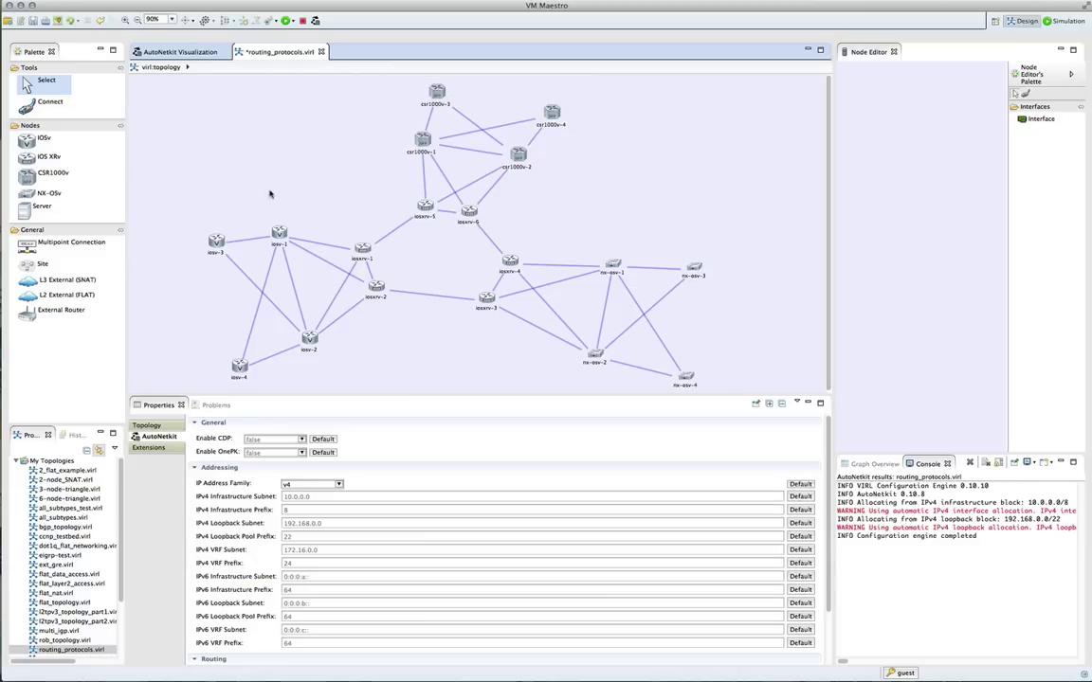
Regenerate the initial configurations, open the AutoNetkit Visualization and check the area grouping and csr1000v-3's details in the ospf layer.
{"action": "left_click", "coordinate": [314, 20]}
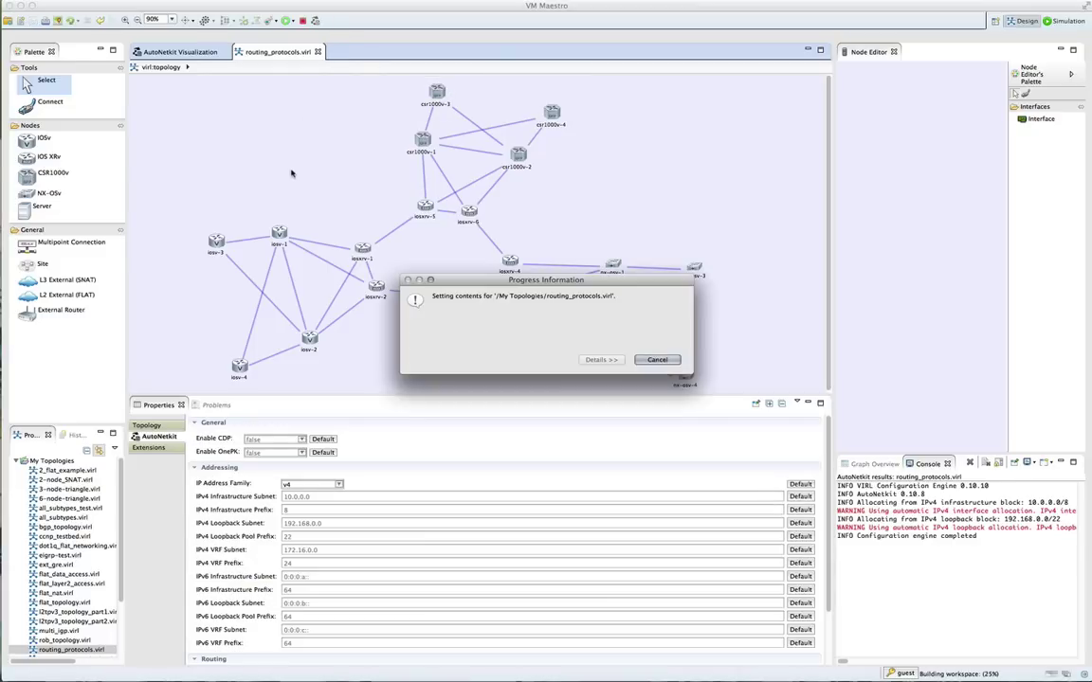
{"action": "left_click", "coordinate": [661, 354]}
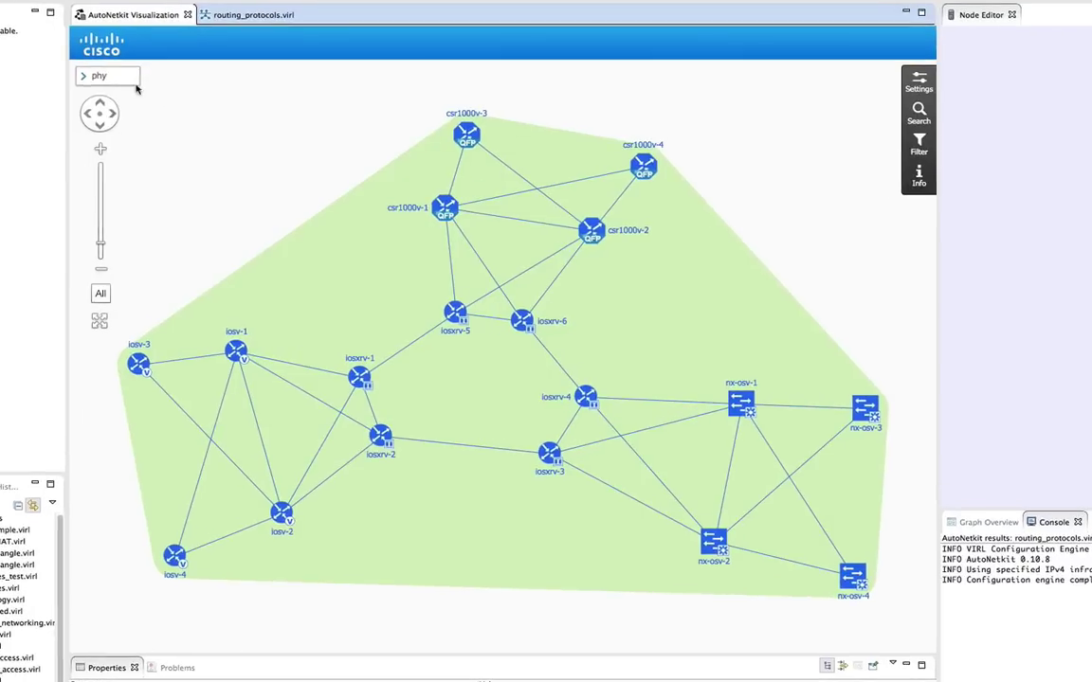
{"action": "left_click", "coordinate": [147, 99]}
{"action": "left_click", "coordinate": [101, 256]}
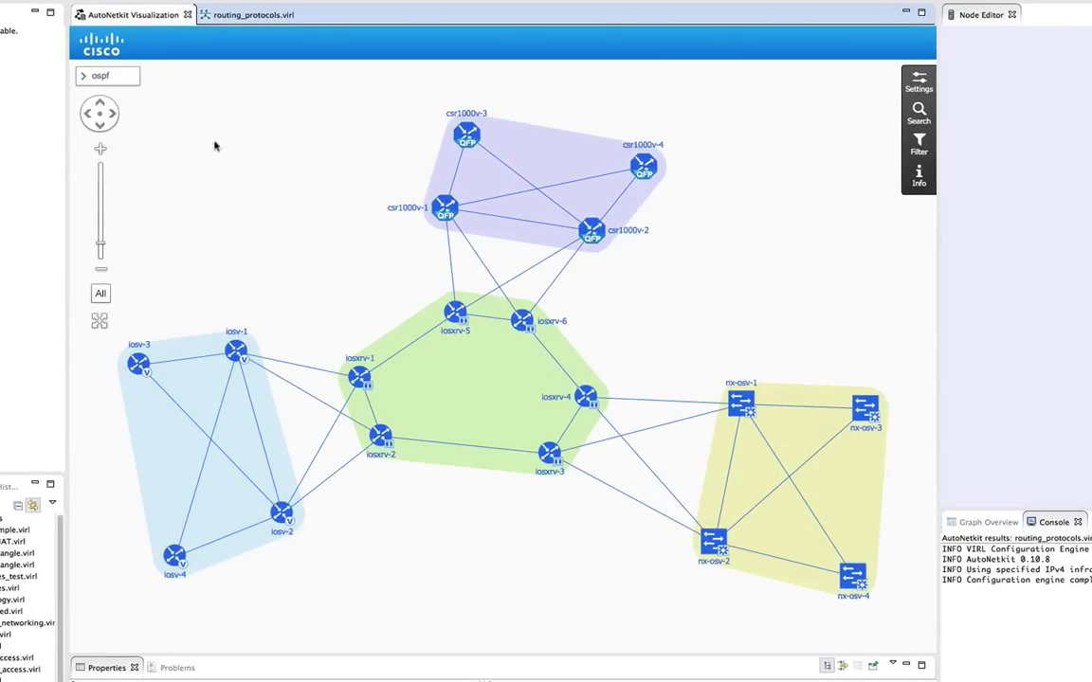
{"action": "mouse_move", "coordinate": [469, 140]}
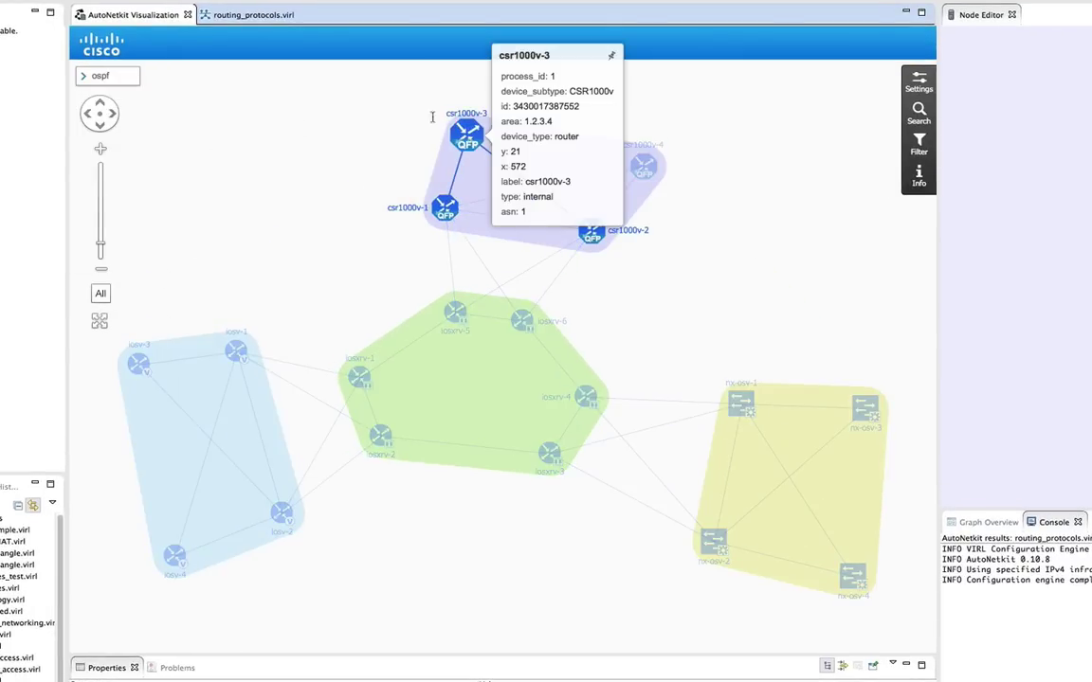
Display the ibgp_v4 layer and examine the iBGP roles, clusters and sessions of iosxrv-1, iosv-1, iosv-3, csr1000v-1 and csr1000v-3.
{"action": "left_click", "coordinate": [104, 77]}
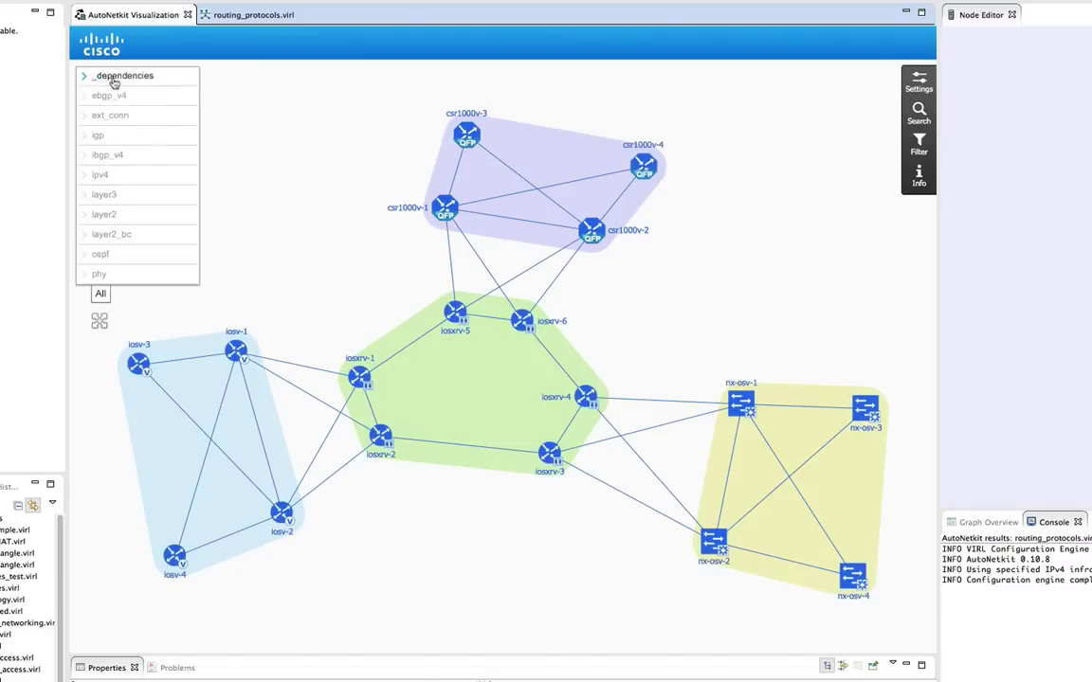
{"action": "left_click", "coordinate": [107, 155]}
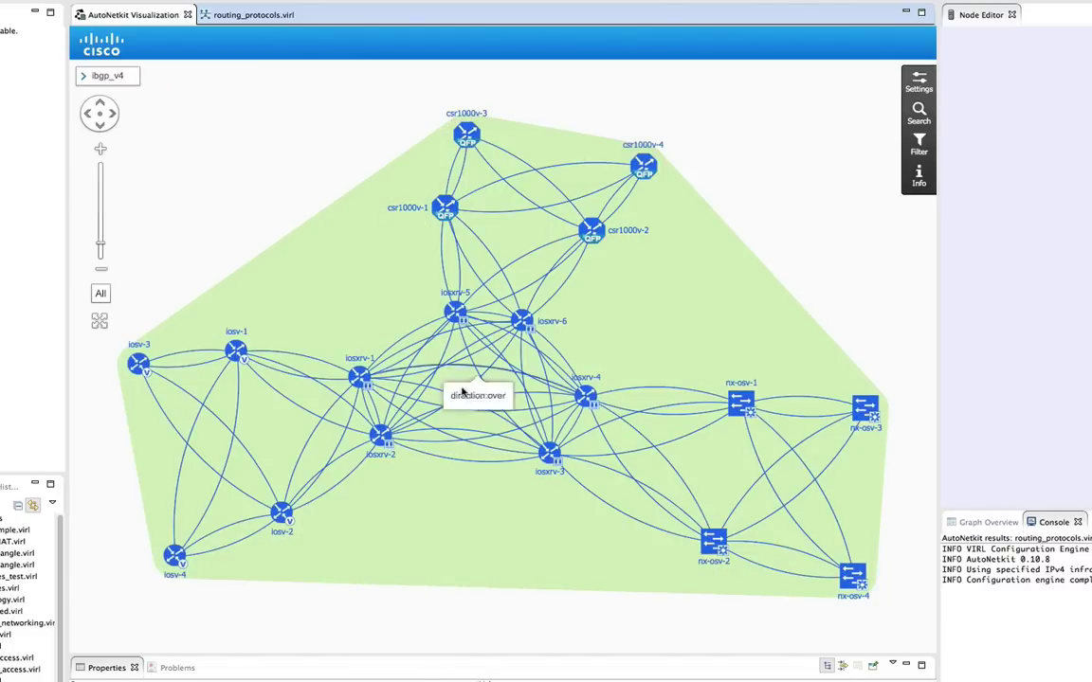
{"action": "mouse_move", "coordinate": [361, 379]}
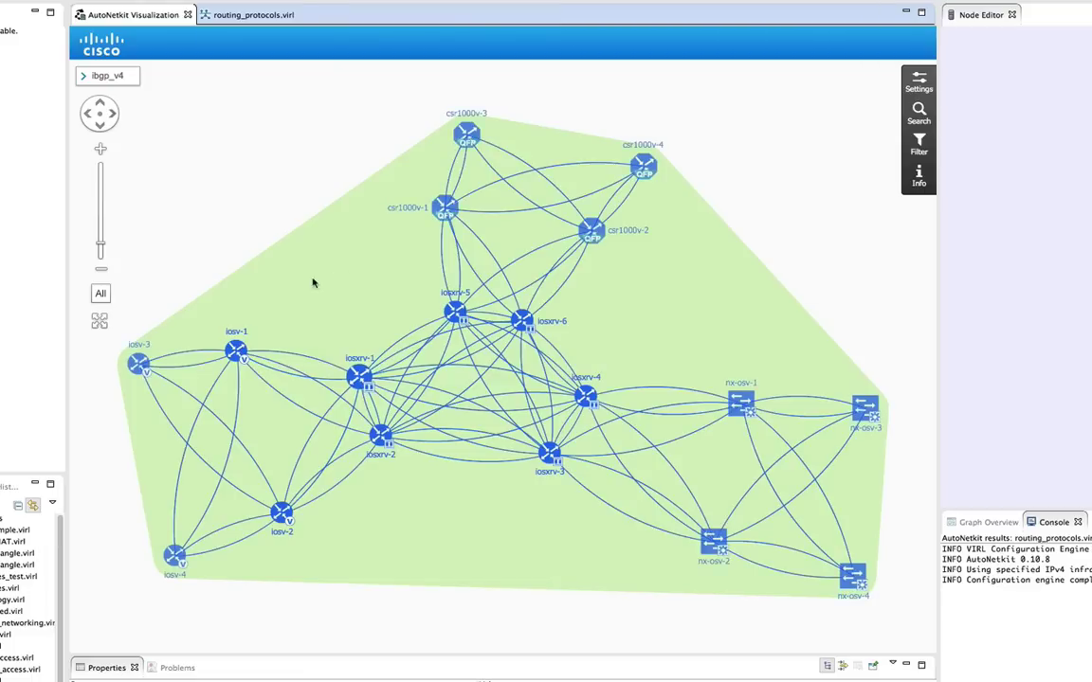
{"action": "mouse_move", "coordinate": [235, 352]}
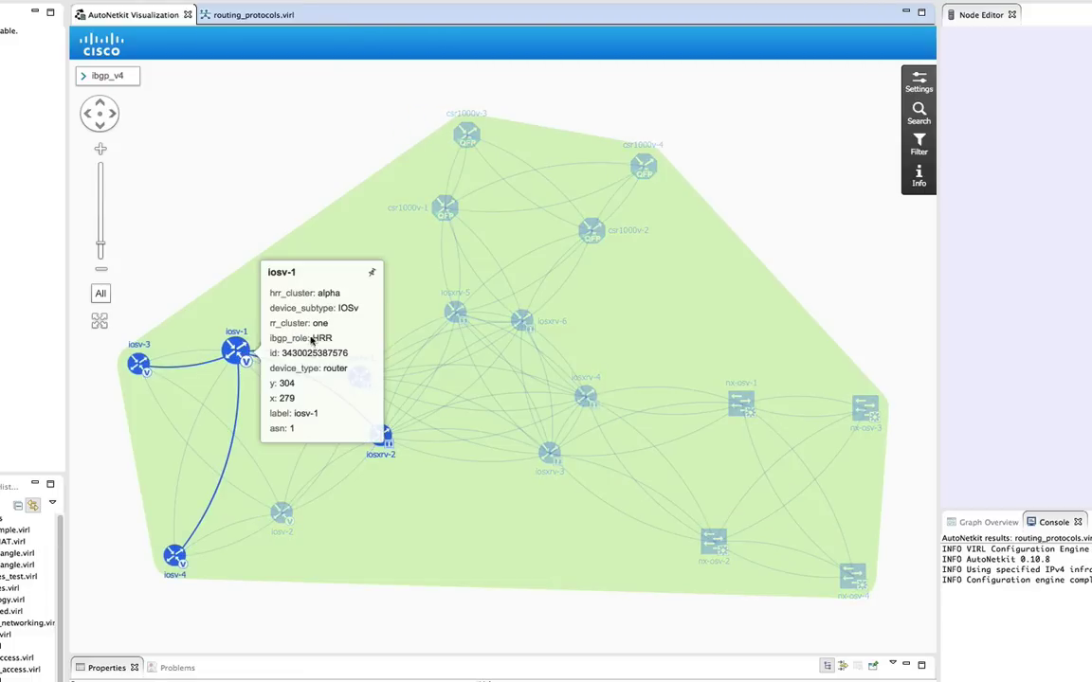
{"action": "mouse_move", "coordinate": [142, 361]}
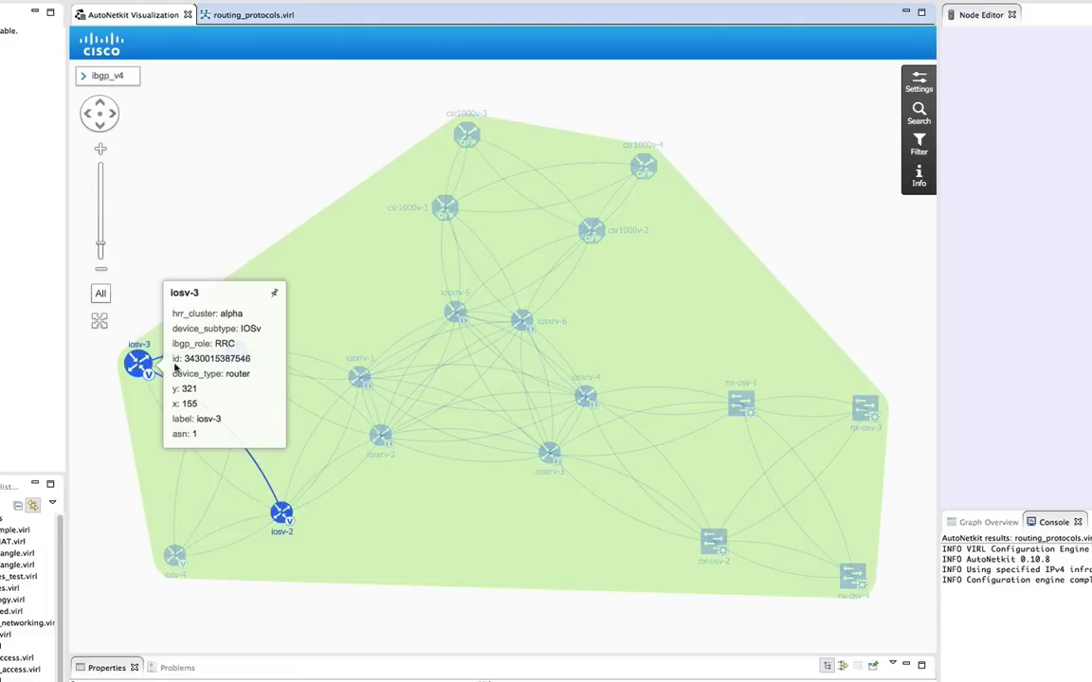
{"action": "mouse_move", "coordinate": [444, 208]}
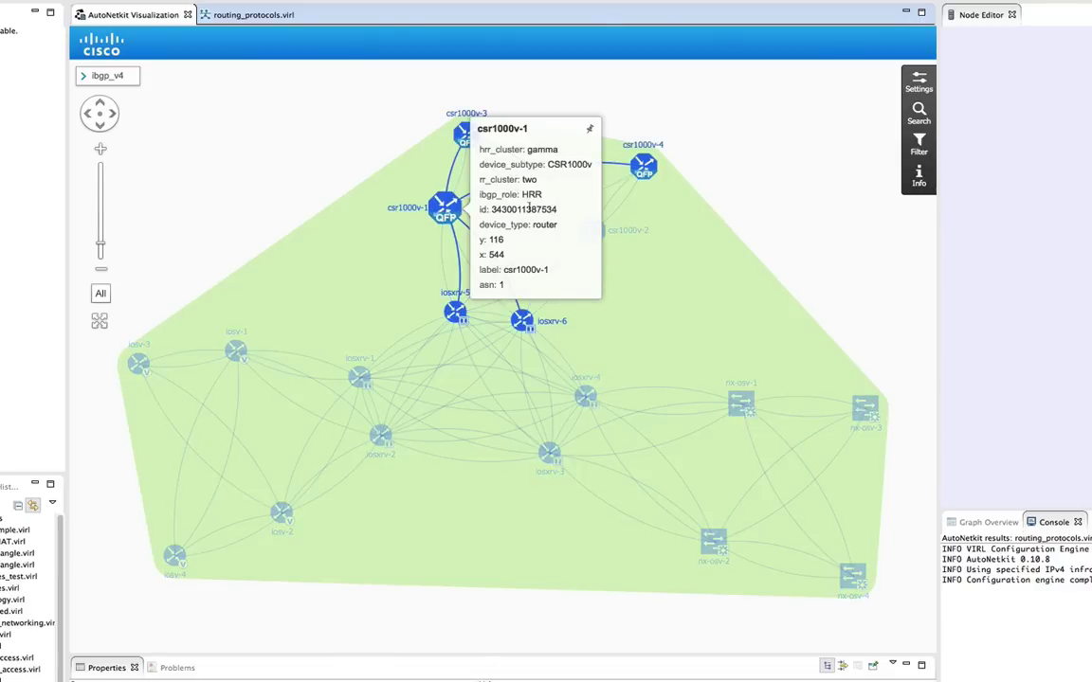
{"action": "mouse_move", "coordinate": [466, 135]}
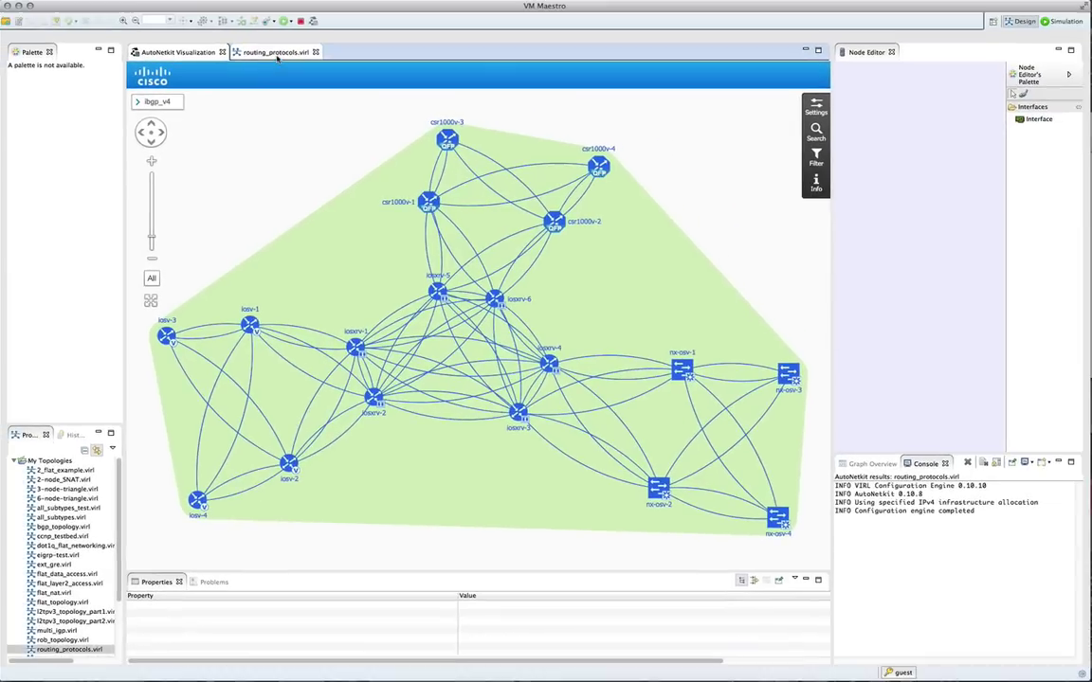
Return to the routing_protocols topology, enlarge the node properties area and set the ASN of iosxrv-5 and iosxrv-6 to 2.
{"action": "left_click", "coordinate": [253, 14]}
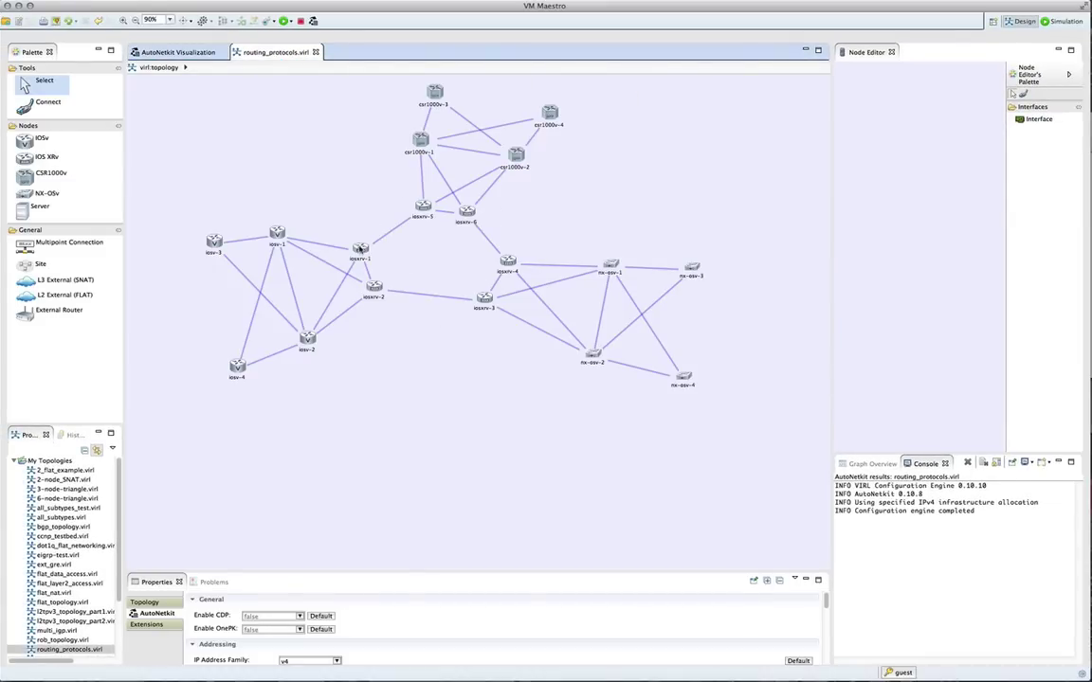
{"action": "left_click", "coordinate": [375, 287]}
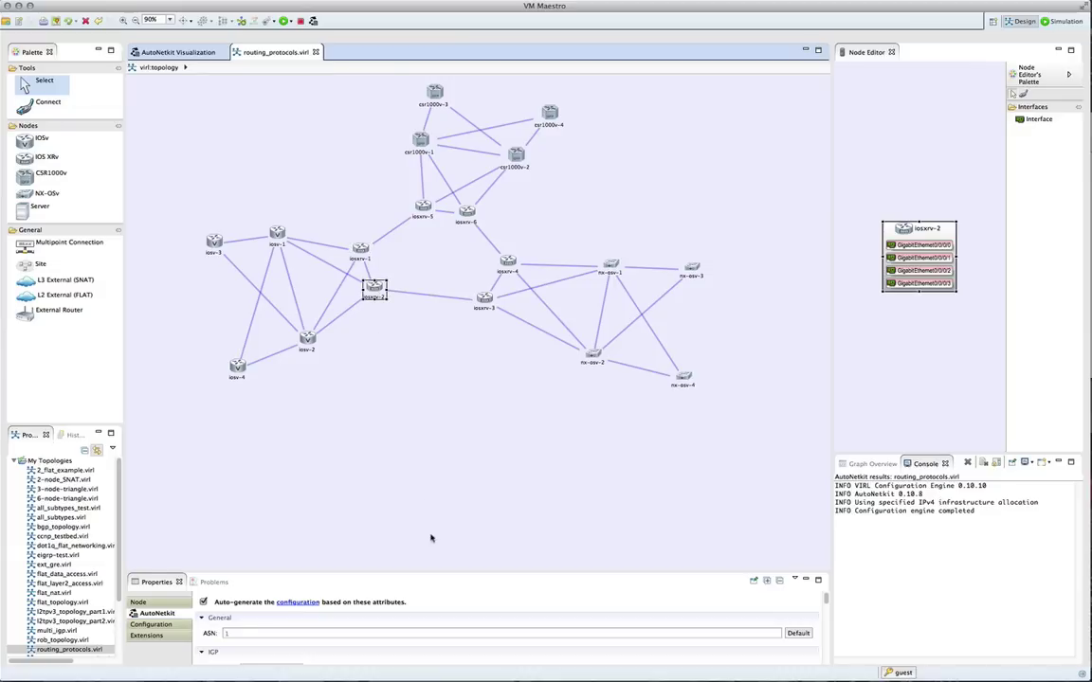
{"action": "left_click_drag", "start_coordinate": [424, 570], "coordinate": [412, 414]}
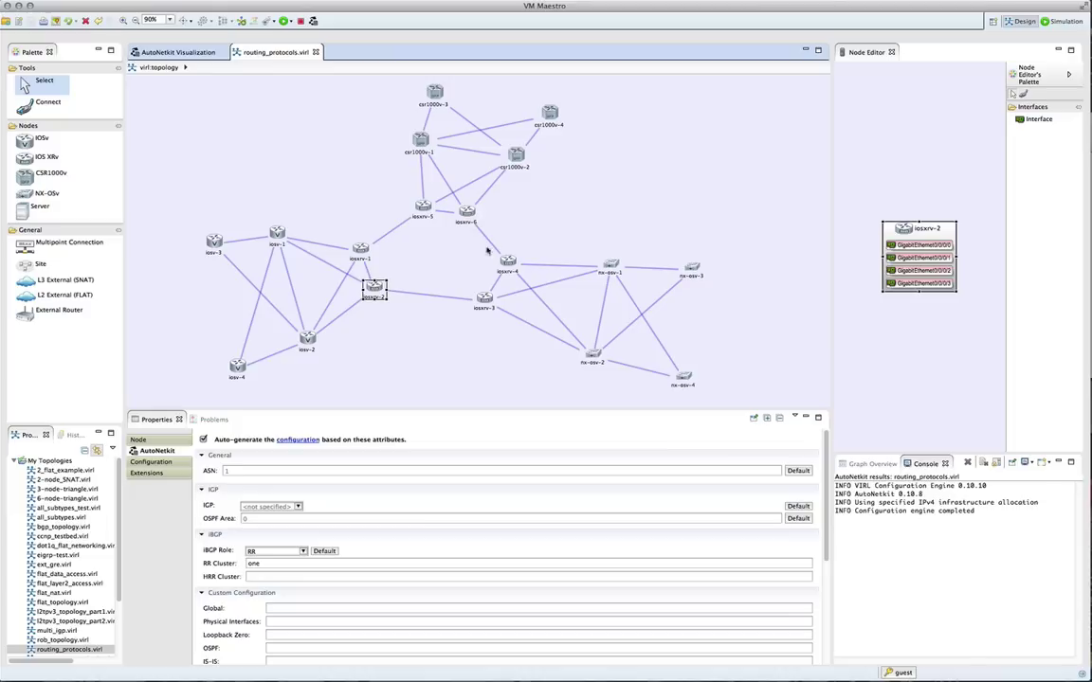
{"action": "left_click_drag", "start_coordinate": [344, 166], "coordinate": [455, 217]}
{"action": "left_click", "coordinate": [252, 472]}
{"action": "type", "text": "2"}
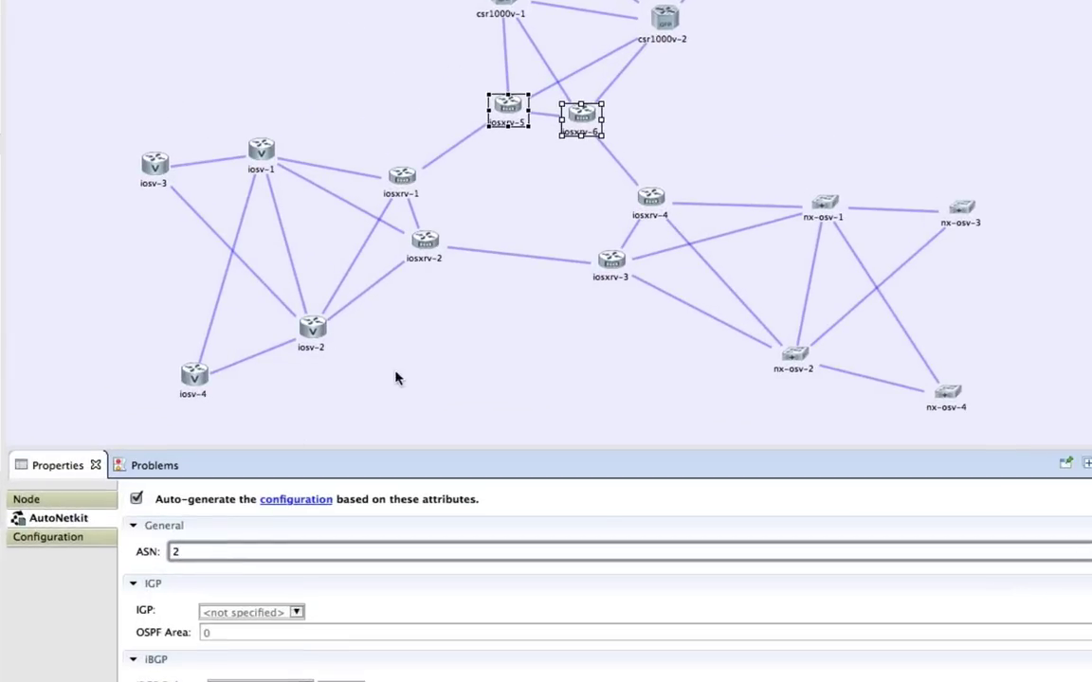
{"action": "left_click", "coordinate": [440, 368]}
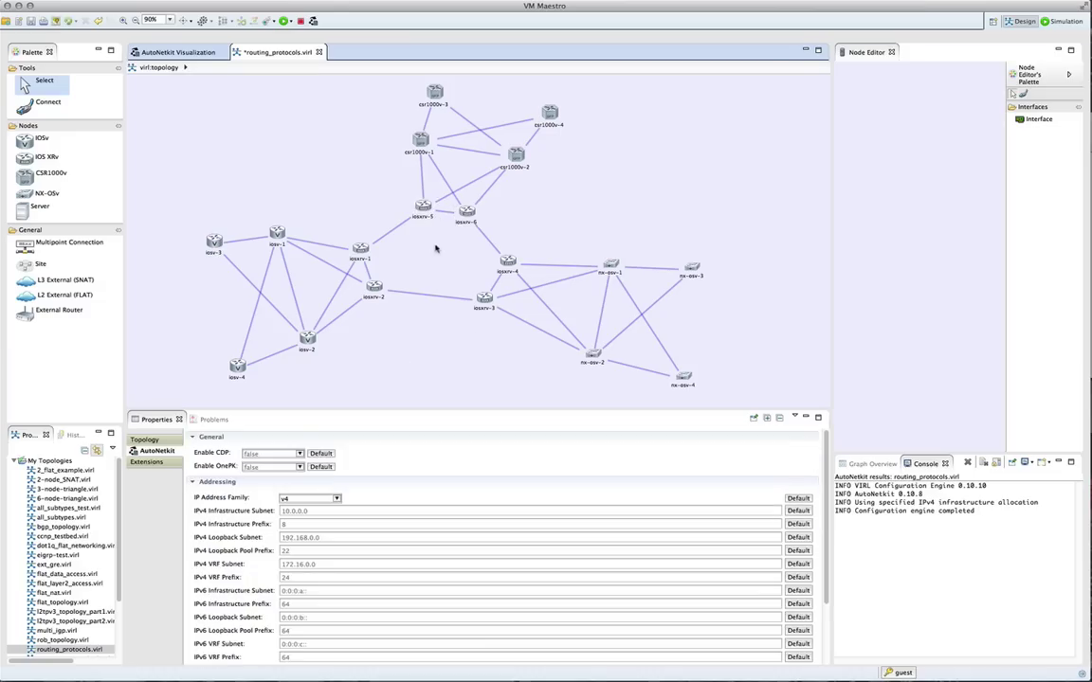
Set the ASN to 2 for csr1000v-1 to csr1000v-4 together with iosxrv-5 and iosxrv-6.
{"action": "left_click_drag", "start_coordinate": [431, 237], "coordinate": [530, 342]}
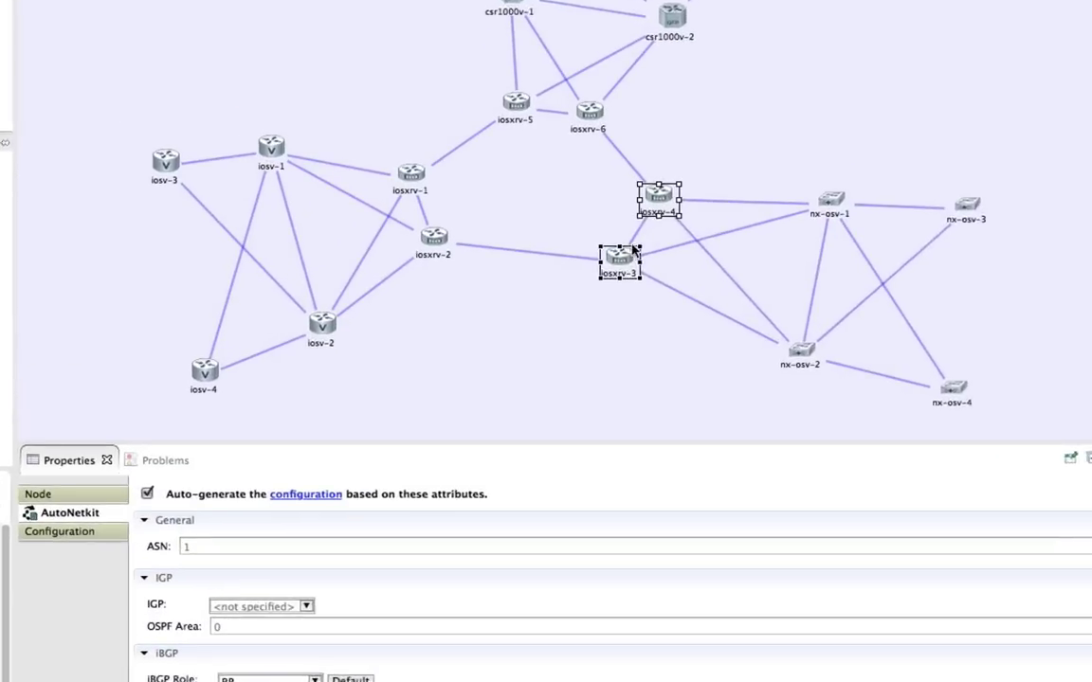
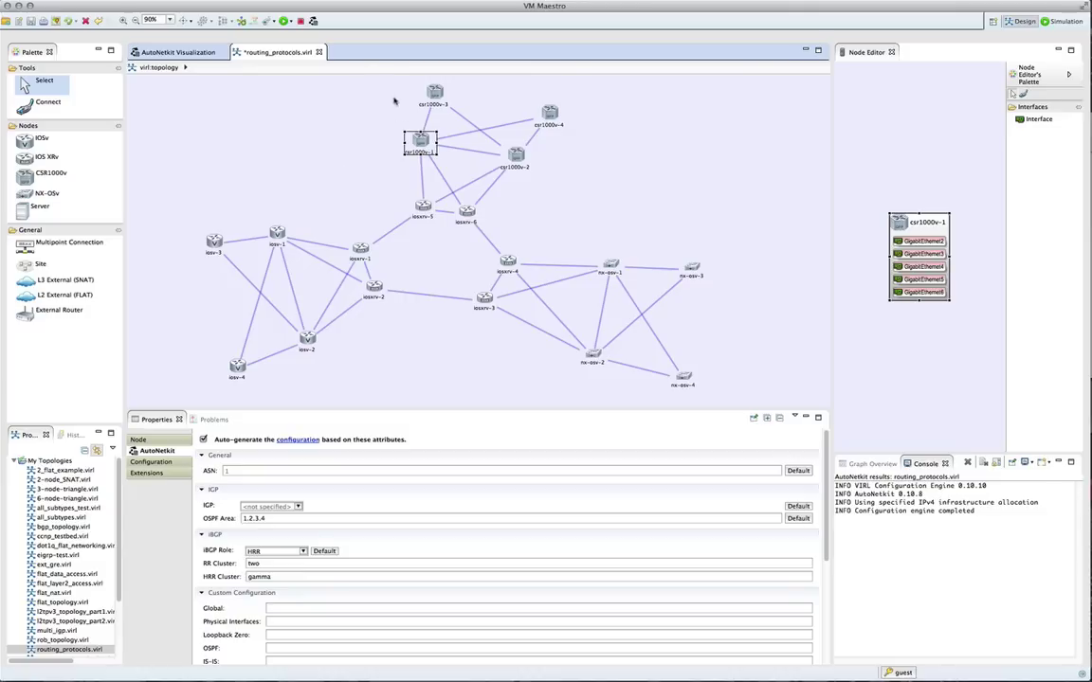
{"action": "left_click_drag", "start_coordinate": [372, 79], "coordinate": [560, 239]}
{"action": "left_click", "coordinate": [276, 471]}
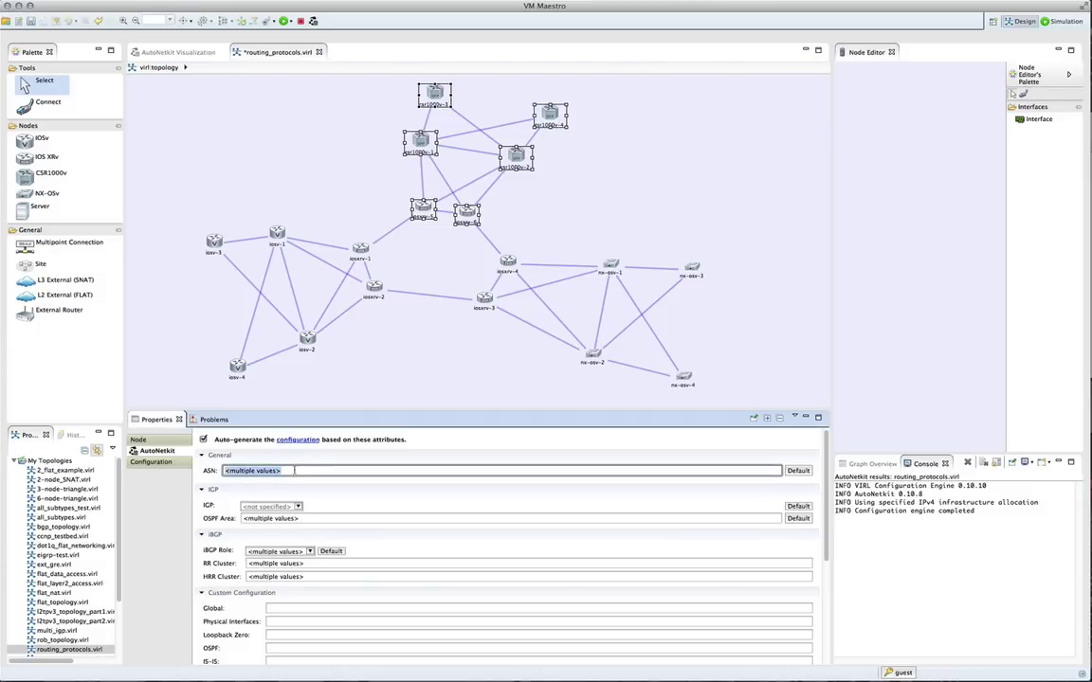
{"action": "type", "text": "2"}
{"action": "left_click", "coordinate": [398, 378]}
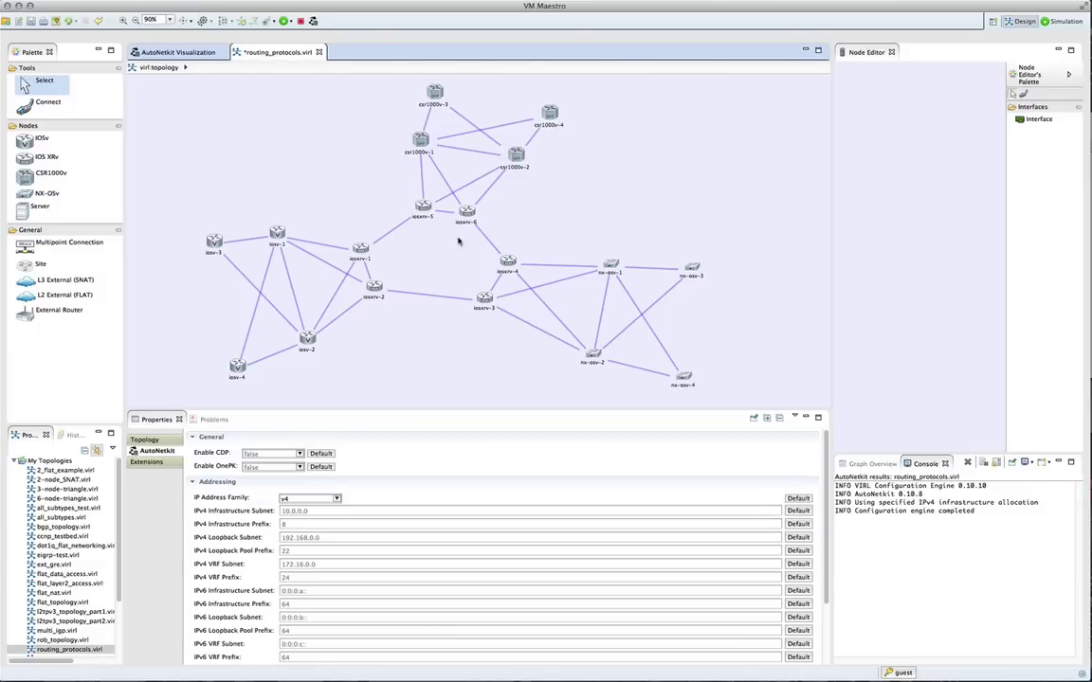
Set the ASN to 3 for iosxrv-3, iosxrv-4 and nx-osv-1 to nx-osv-4 together, and save the topology.
{"action": "left_click_drag", "start_coordinate": [457, 242], "coordinate": [744, 391]}
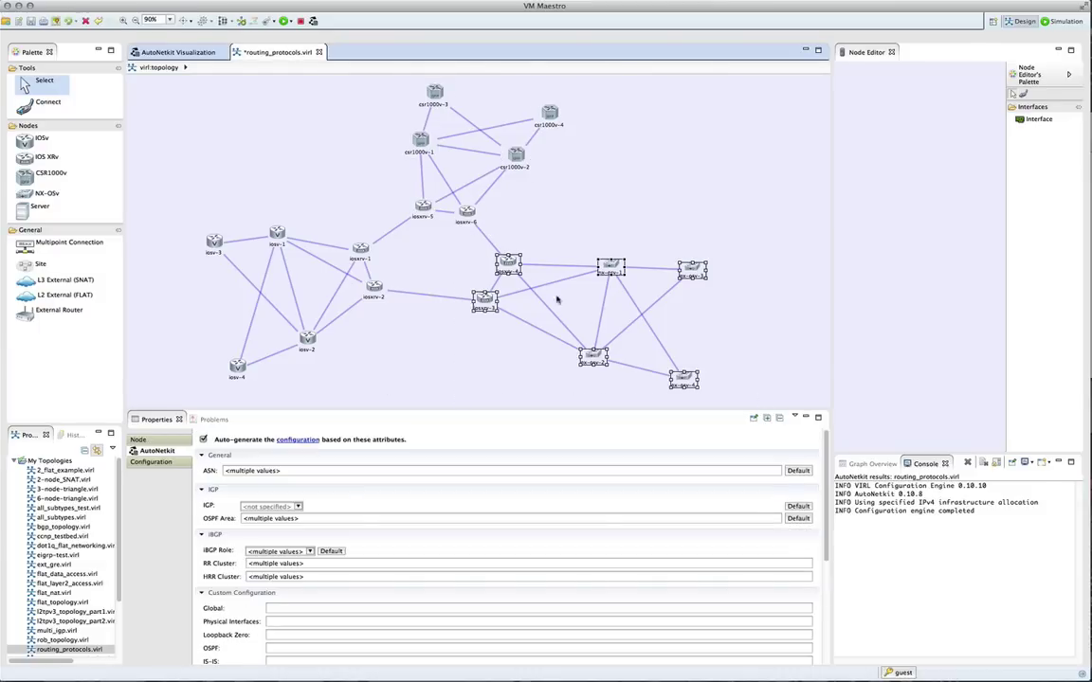
{"action": "left_click", "coordinate": [284, 471]}
{"action": "type", "text": "3"}
{"action": "key", "text": "ctrl+s"}
Regenerate the initial configurations, open the AutoNetkit Visualization enlarged, and check the ASNs of iosxrv-4 and csr1000v-2 in the phy layer.
{"action": "left_click", "coordinate": [276, 235]}
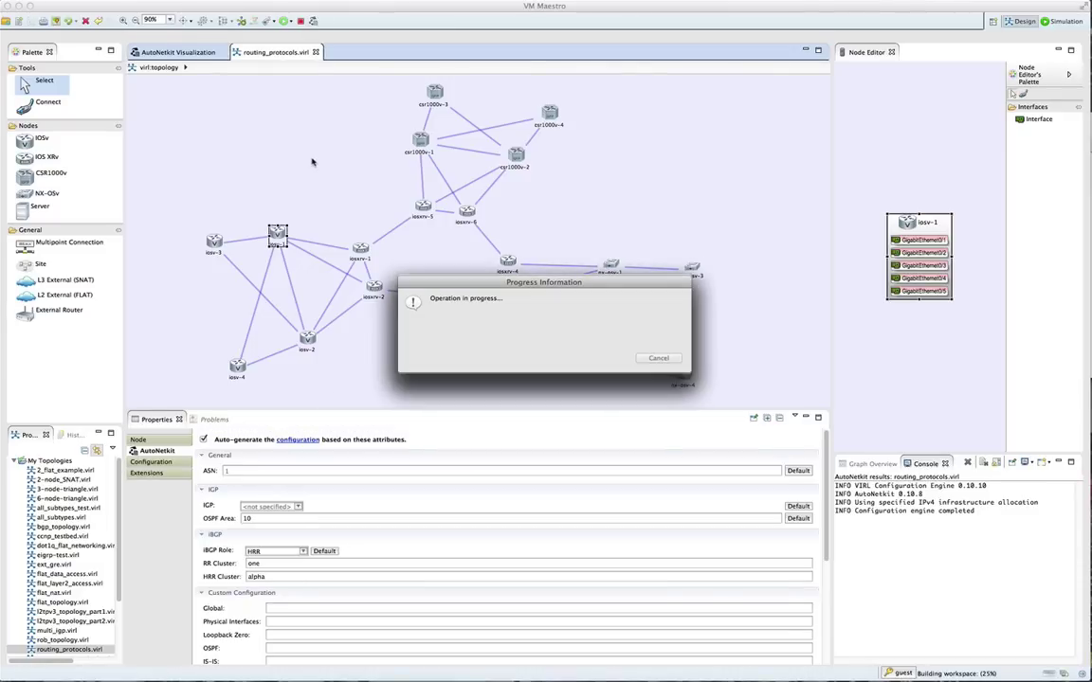
{"action": "left_click", "coordinate": [603, 354]}
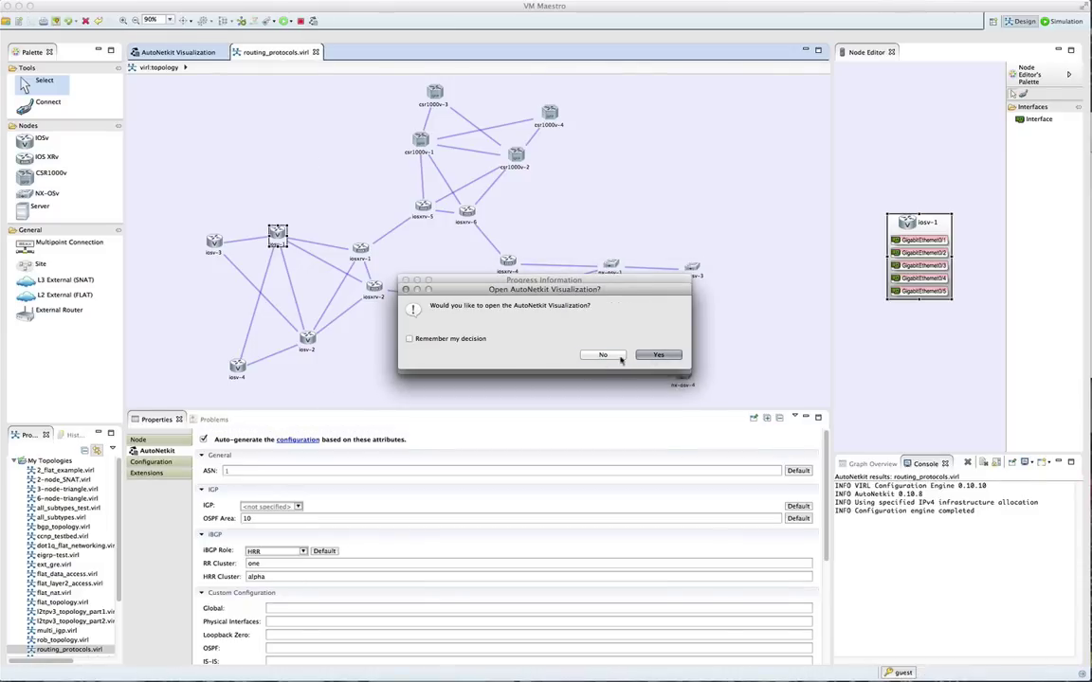
{"action": "left_click", "coordinate": [656, 355]}
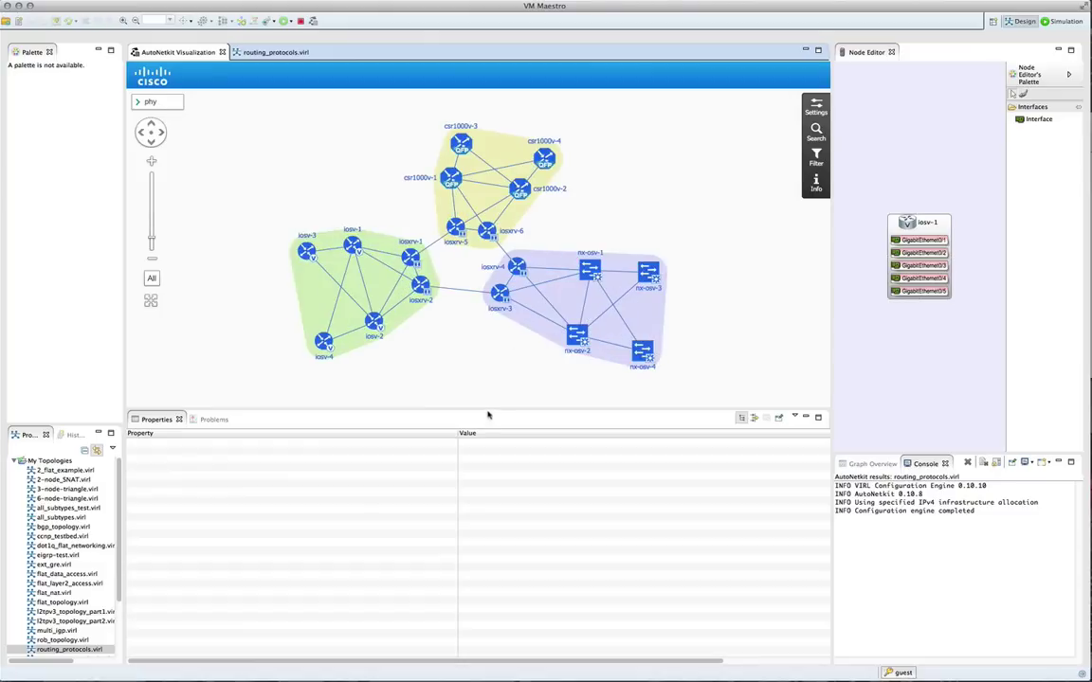
{"action": "left_click_drag", "start_coordinate": [487, 411], "coordinate": [495, 554]}
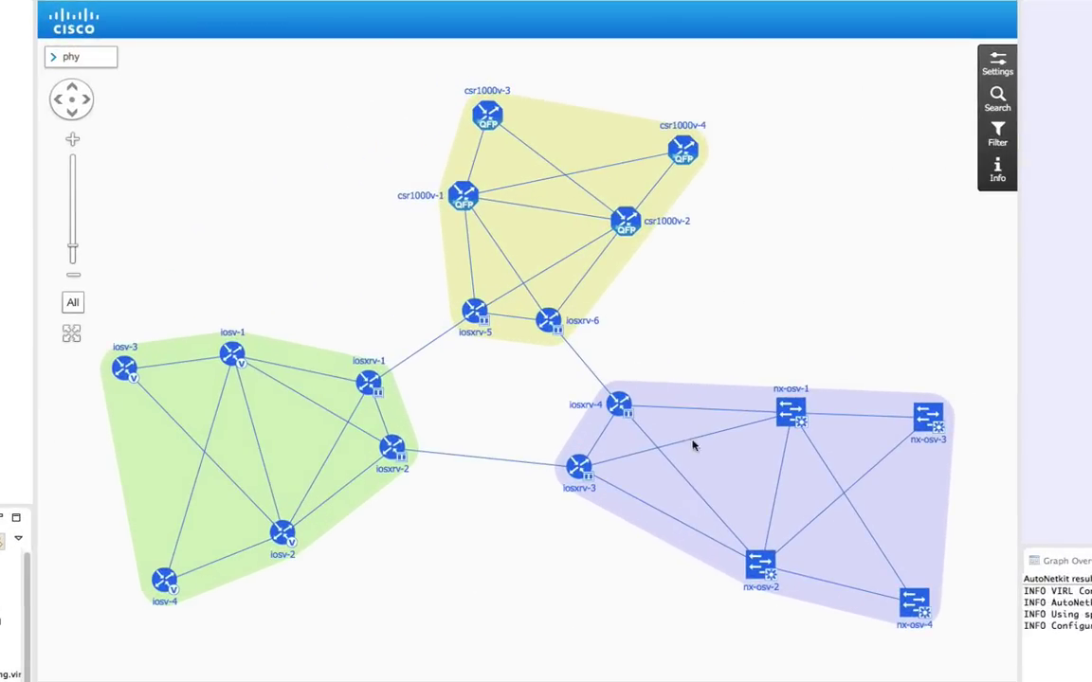
{"action": "mouse_move", "coordinate": [621, 412]}
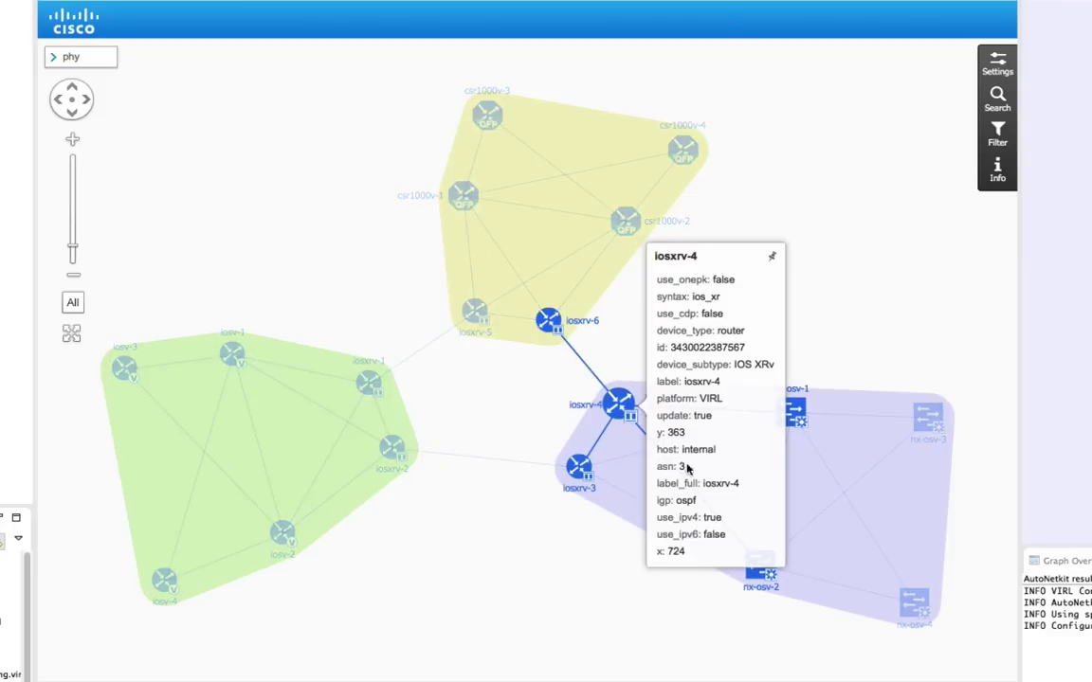
{"action": "mouse_move", "coordinate": [625, 222]}
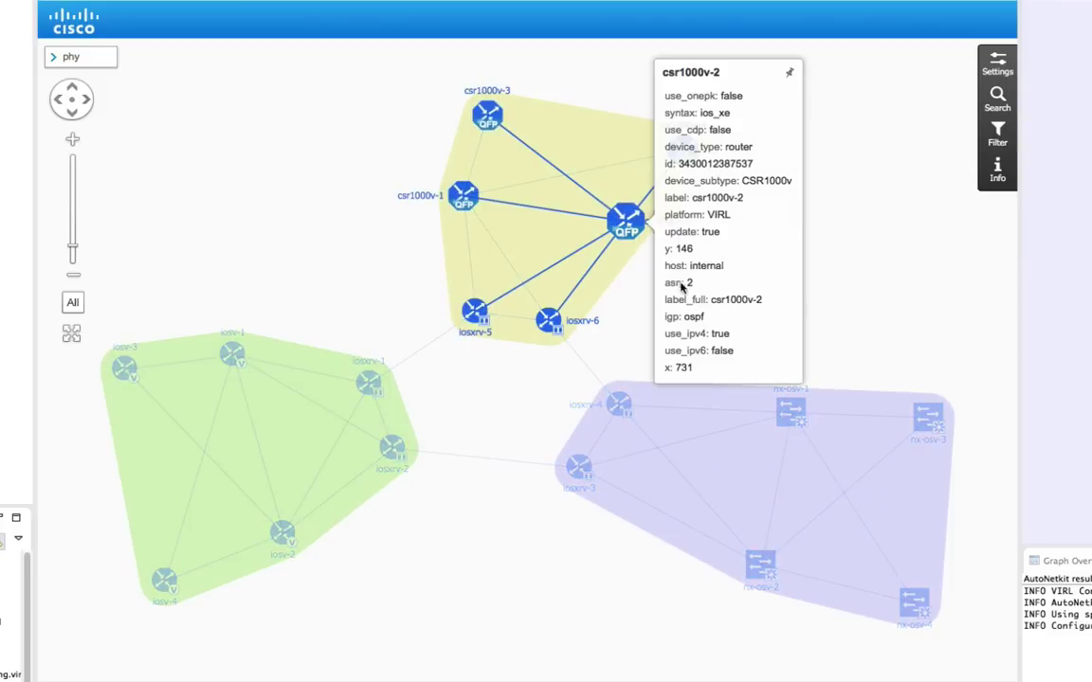
Display the ospf layer and examine the OSPF details of iosxrv-5, csr1000v-1, iosxrv-1 and iosv-1.
{"action": "left_click", "coordinate": [83, 67]}
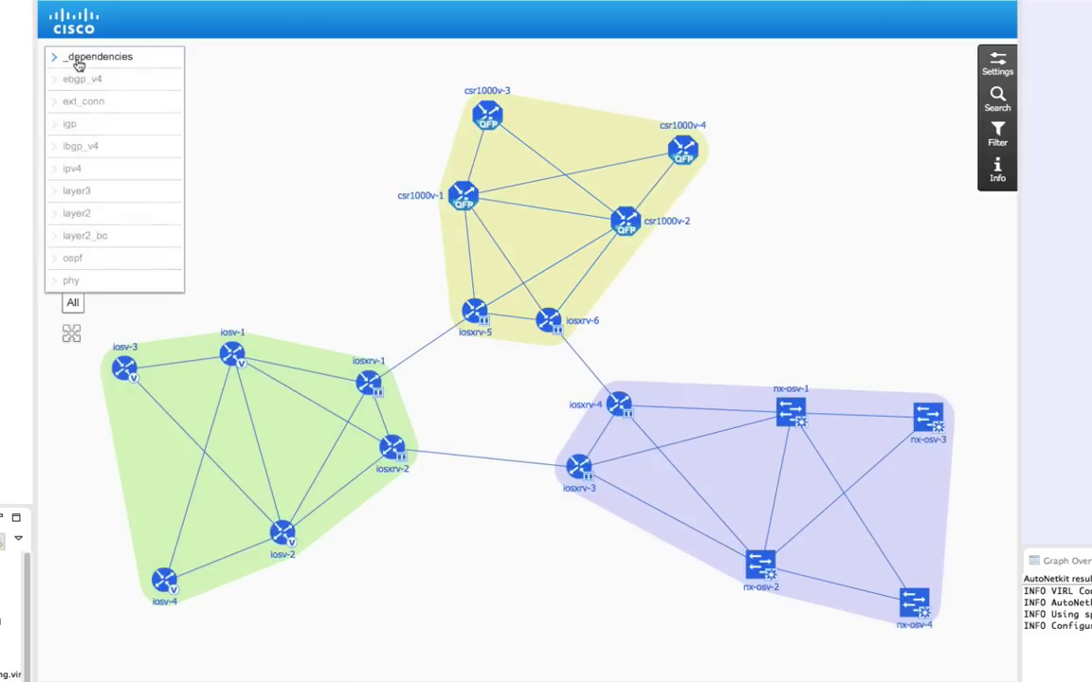
{"action": "left_click", "coordinate": [74, 260]}
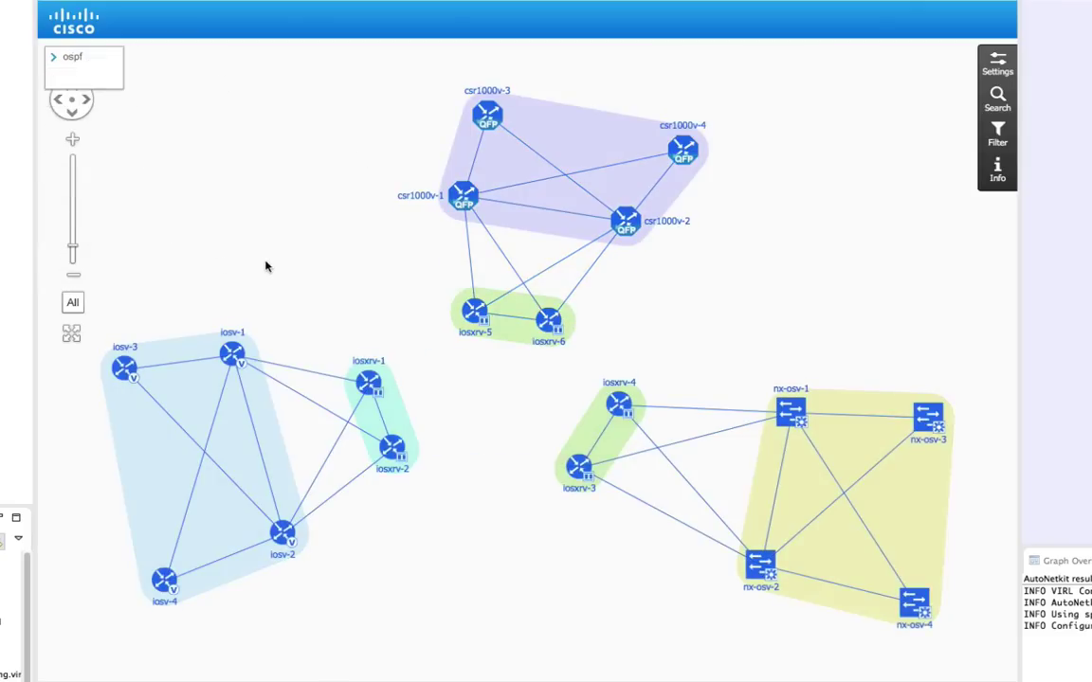
{"action": "mouse_move", "coordinate": [474, 317]}
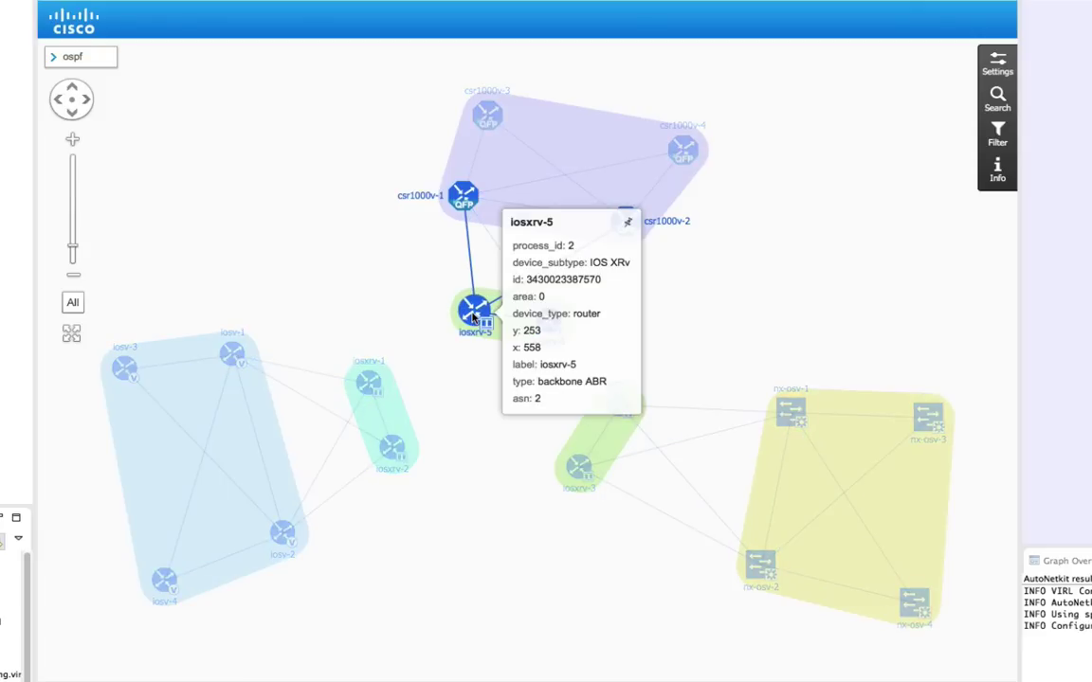
{"action": "mouse_move", "coordinate": [457, 194]}
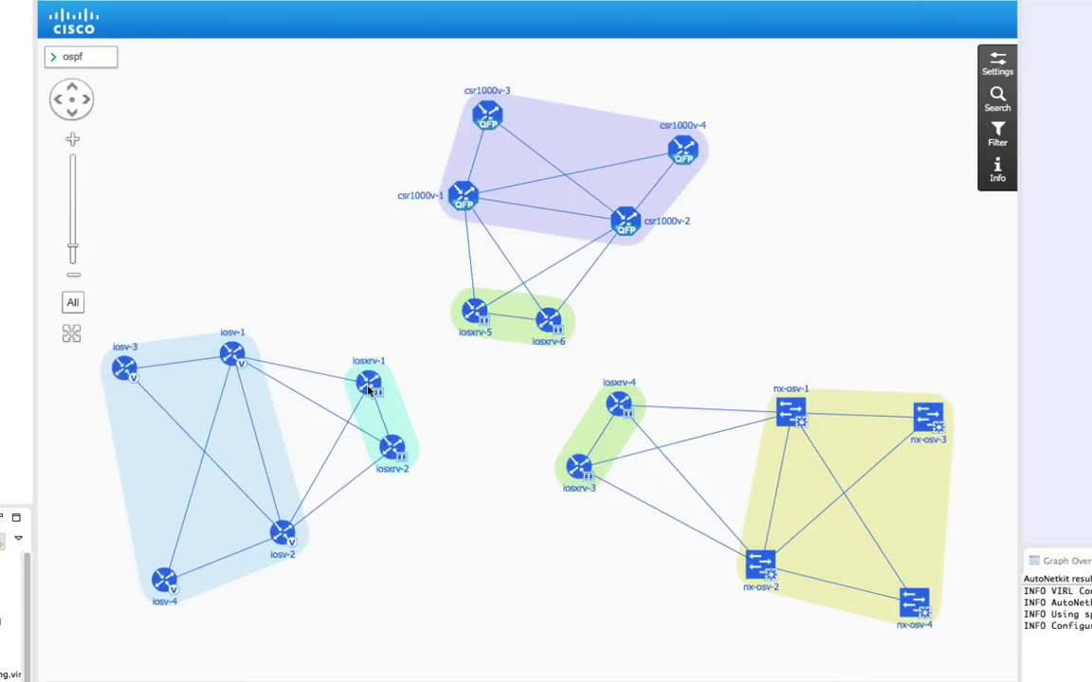
{"action": "mouse_move", "coordinate": [370, 390]}
{"action": "mouse_move", "coordinate": [232, 356]}
Display the ibgp_v4 layer, examine the iBGP details of iosxrv-5 and csr1000v-3, and look at the ebgp_v4 layer.
{"action": "left_click", "coordinate": [88, 60]}
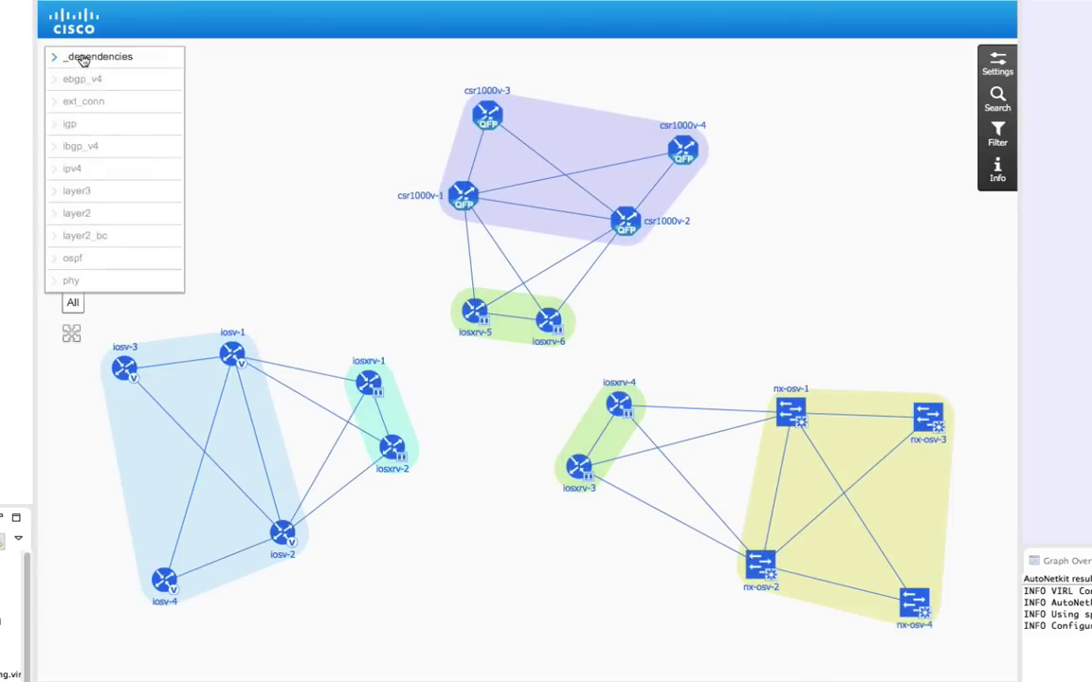
{"action": "left_click", "coordinate": [81, 150]}
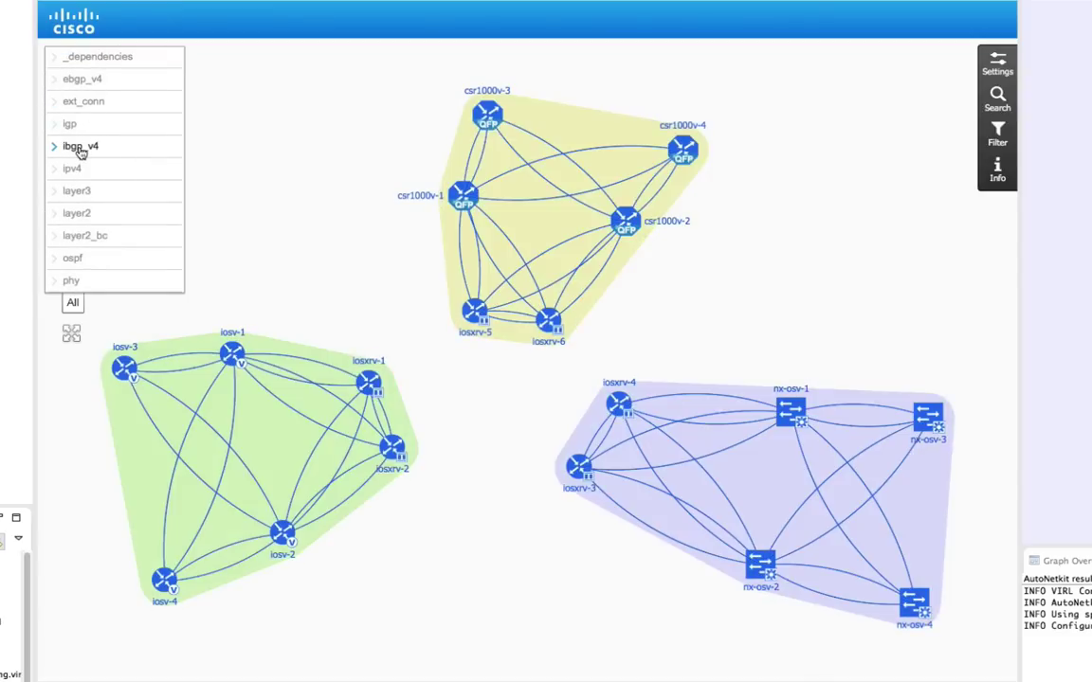
{"action": "left_click", "coordinate": [474, 310]}
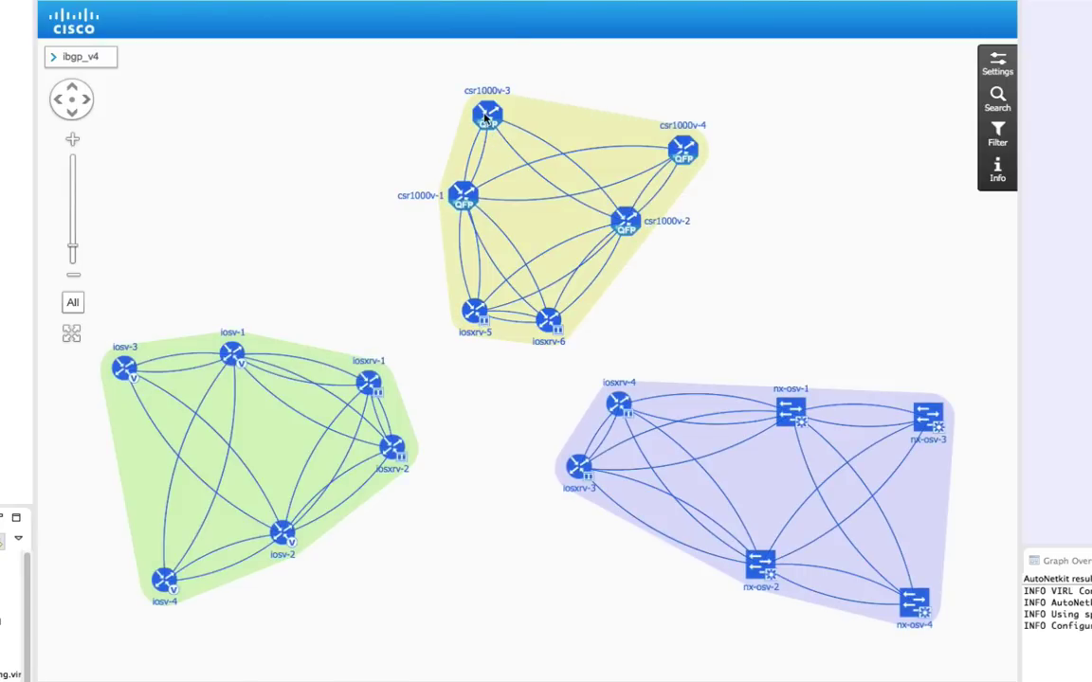
{"action": "mouse_move", "coordinate": [486, 115]}
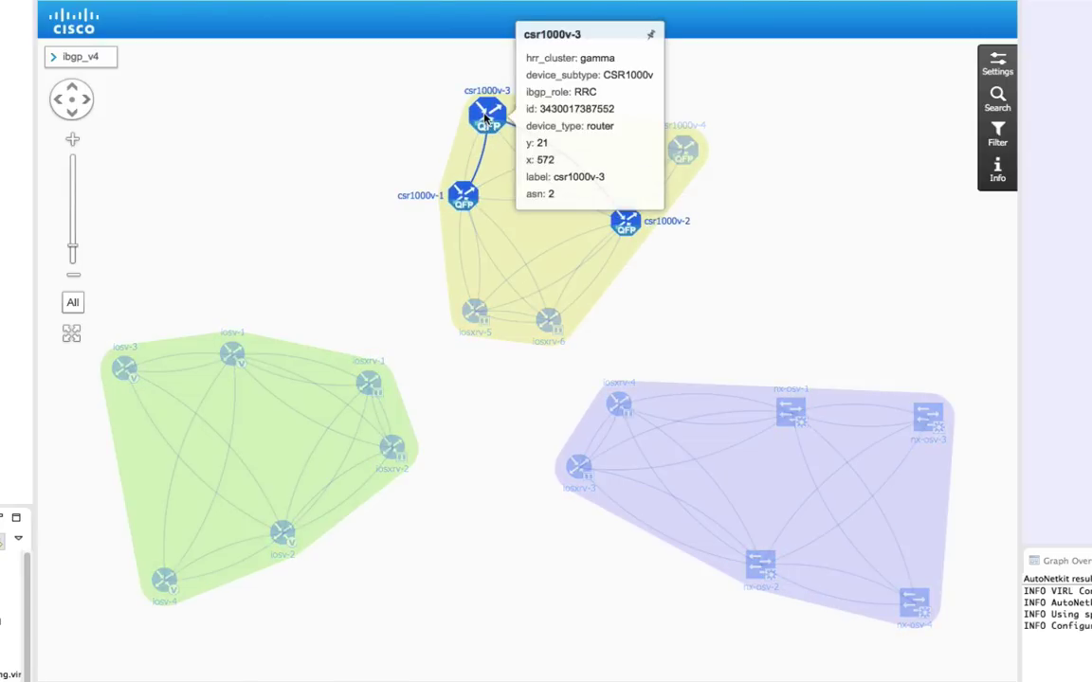
{"action": "left_click", "coordinate": [82, 60]}
{"action": "left_click", "coordinate": [83, 80]}
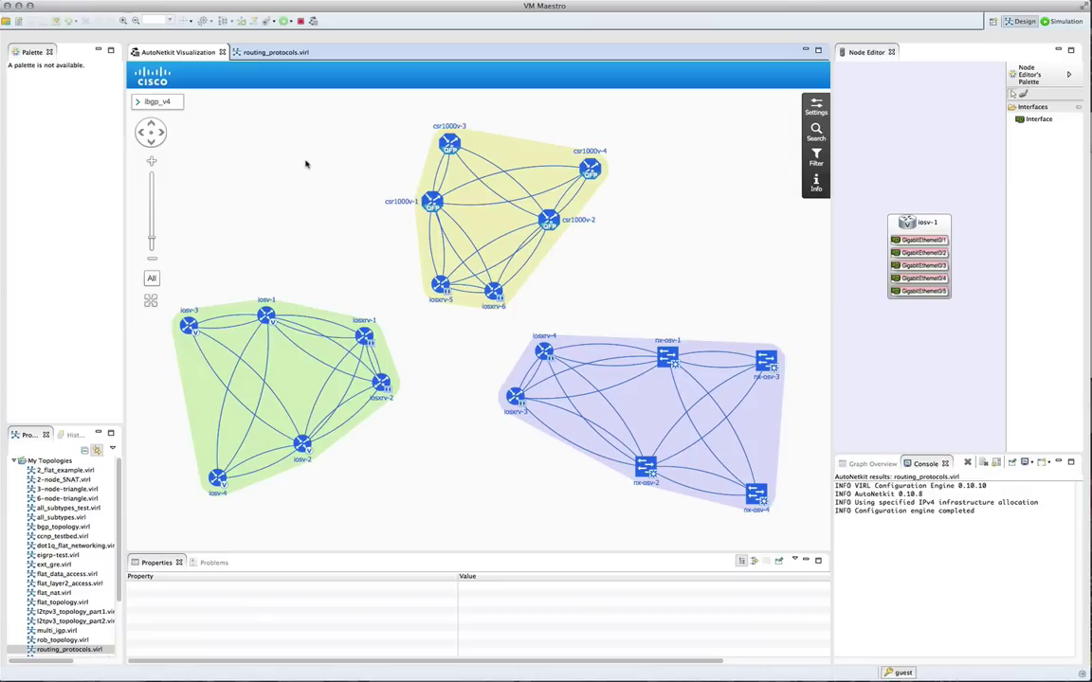
Return to the routing_protocols topology, open iosxrv-5's generated configuration in an enlarged properties area and read its BGP clients and peers.
{"action": "left_click", "coordinate": [264, 54]}
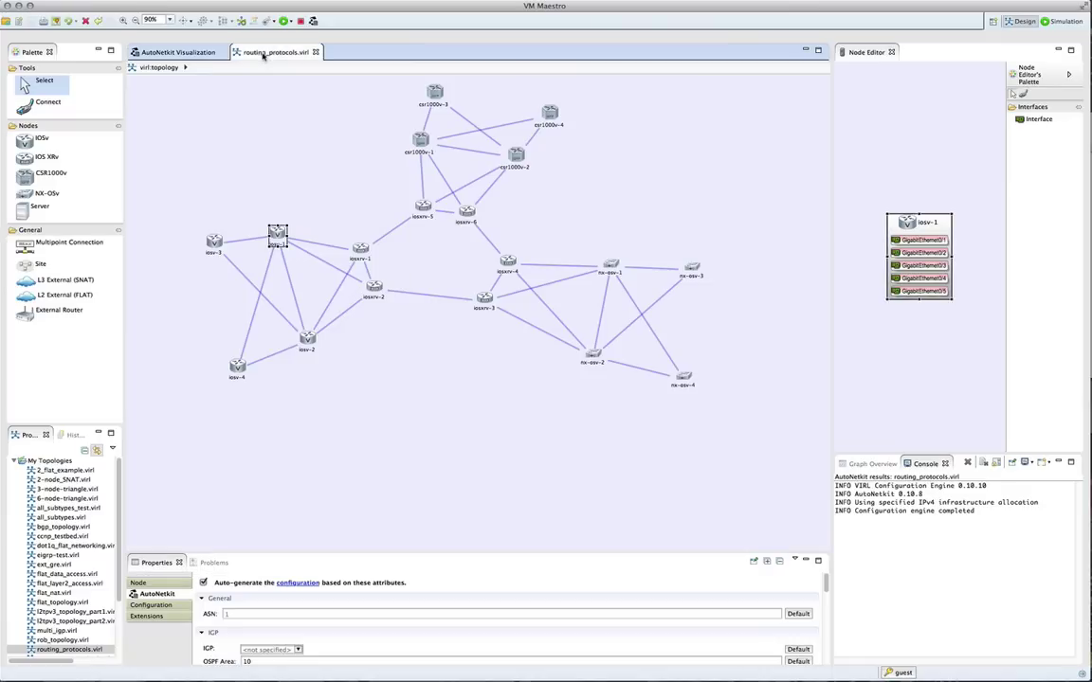
{"action": "left_click", "coordinate": [421, 206]}
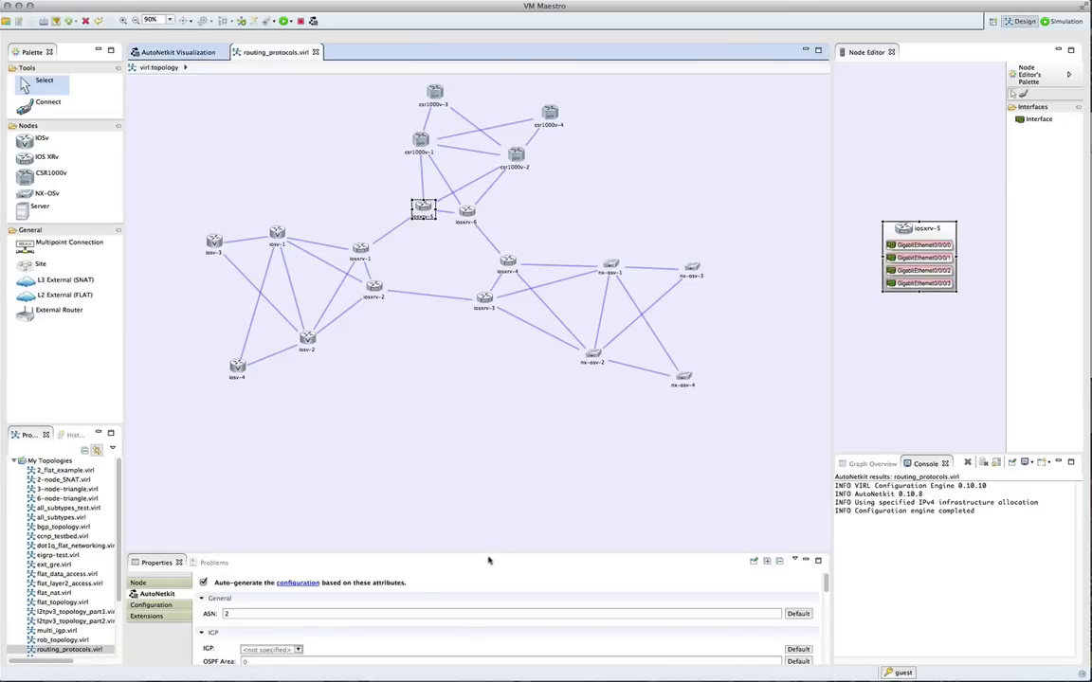
{"action": "left_click_drag", "start_coordinate": [486, 552], "coordinate": [477, 371]}
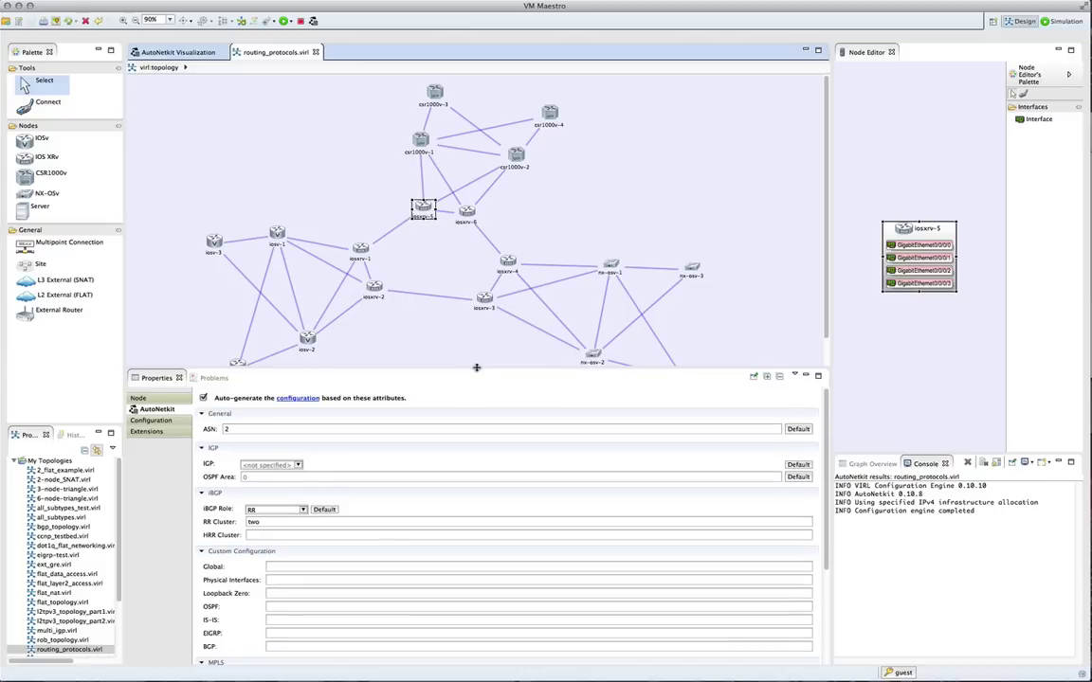
{"action": "left_click", "coordinate": [156, 421]}
{"action": "scroll", "coordinate": [334, 491], "scroll_direction": "down", "scroll_amount": 10}
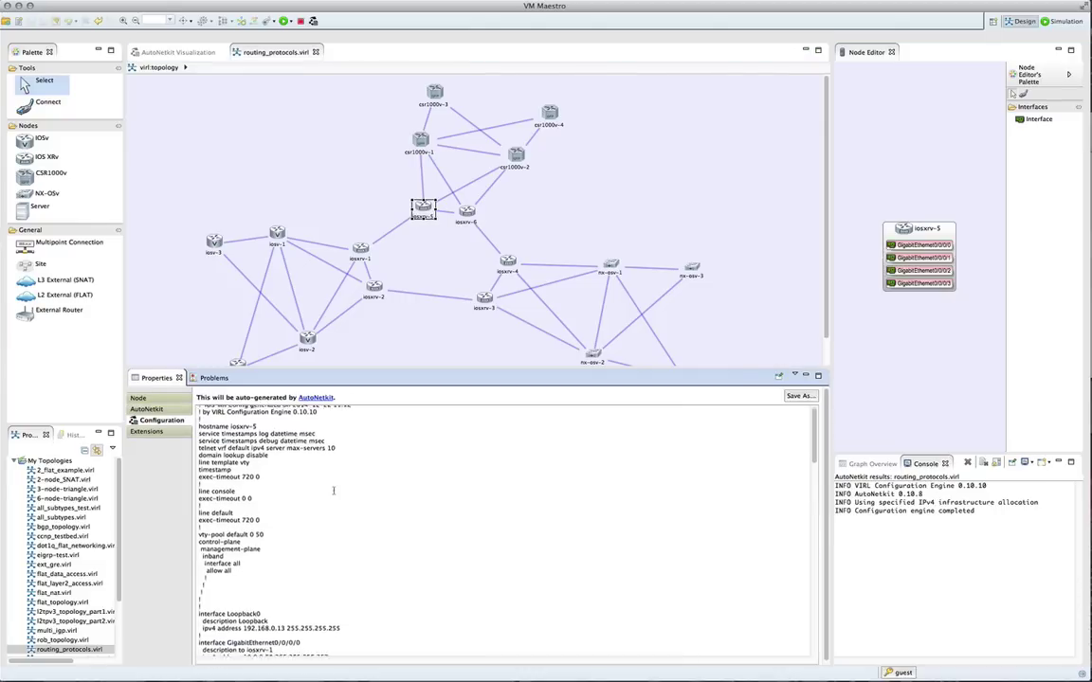
{"action": "scroll", "coordinate": [333, 491], "scroll_direction": "down", "scroll_amount": 8}
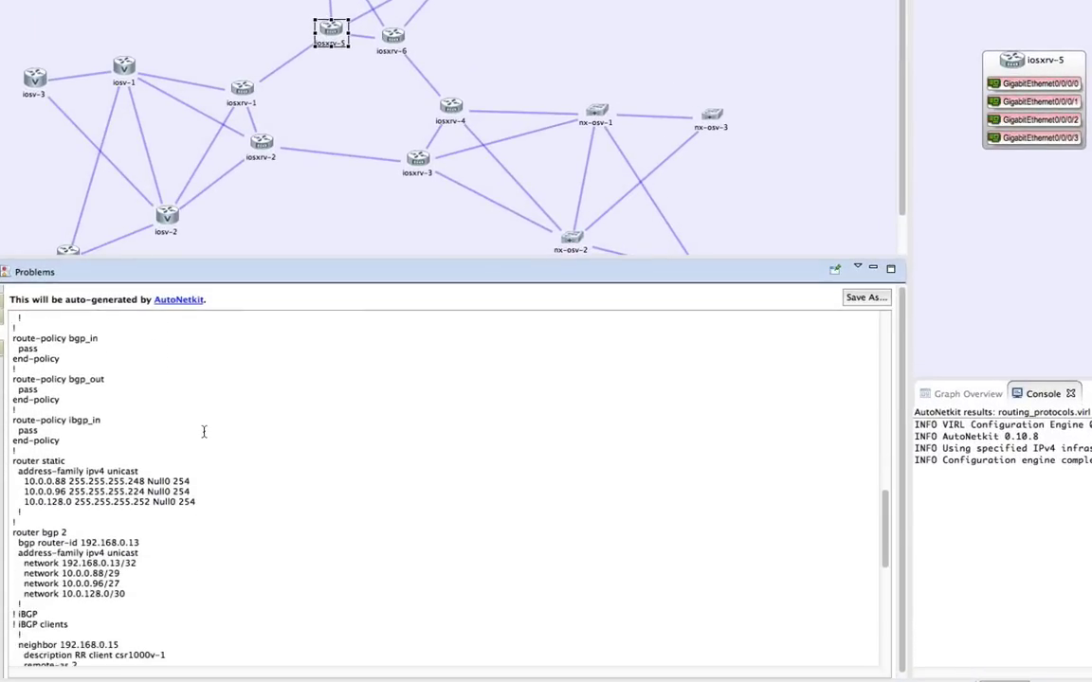
{"action": "scroll", "coordinate": [204, 432], "scroll_direction": "down", "scroll_amount": 3}
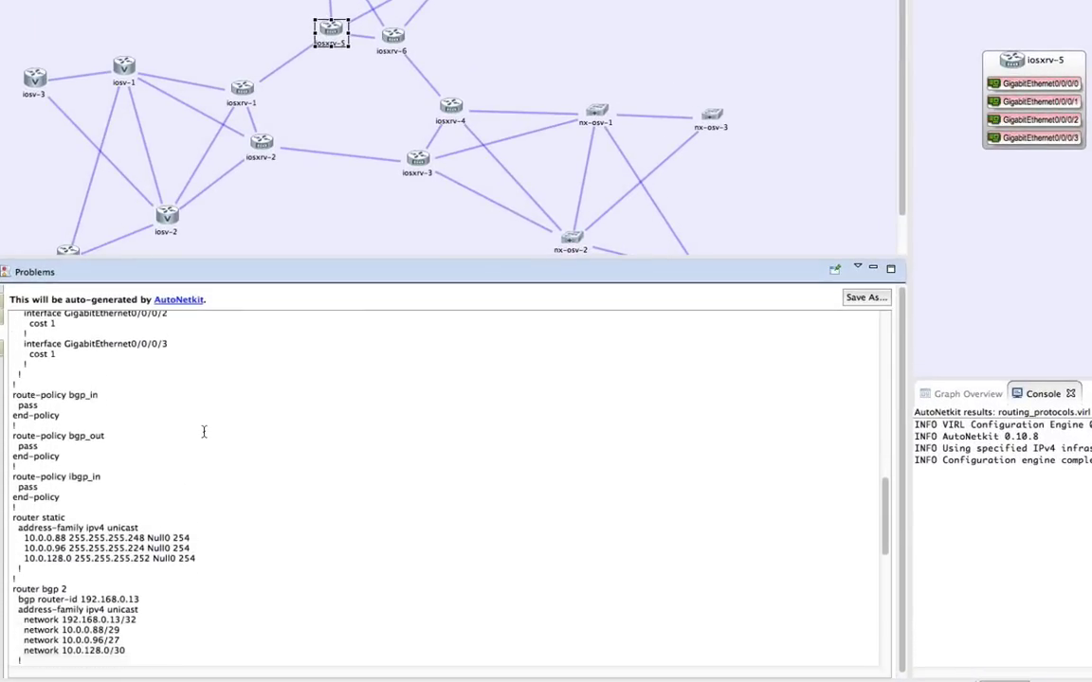
{"action": "scroll", "coordinate": [204, 432], "scroll_direction": "down", "scroll_amount": 5}
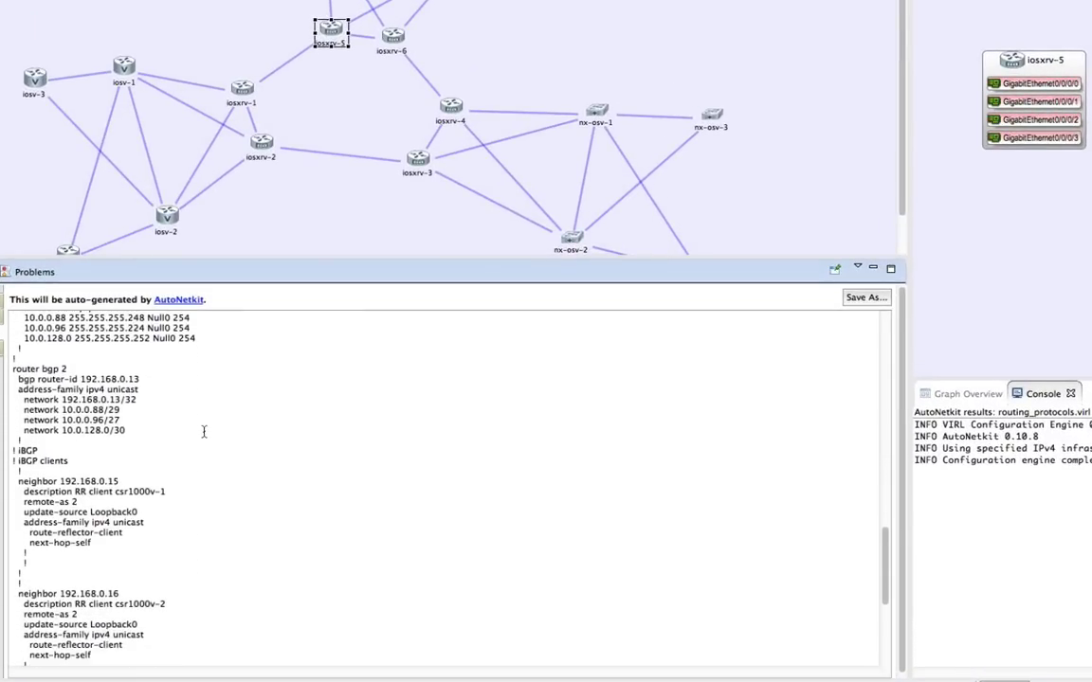
{"action": "scroll", "coordinate": [204, 432], "scroll_direction": "up", "scroll_amount": 1}
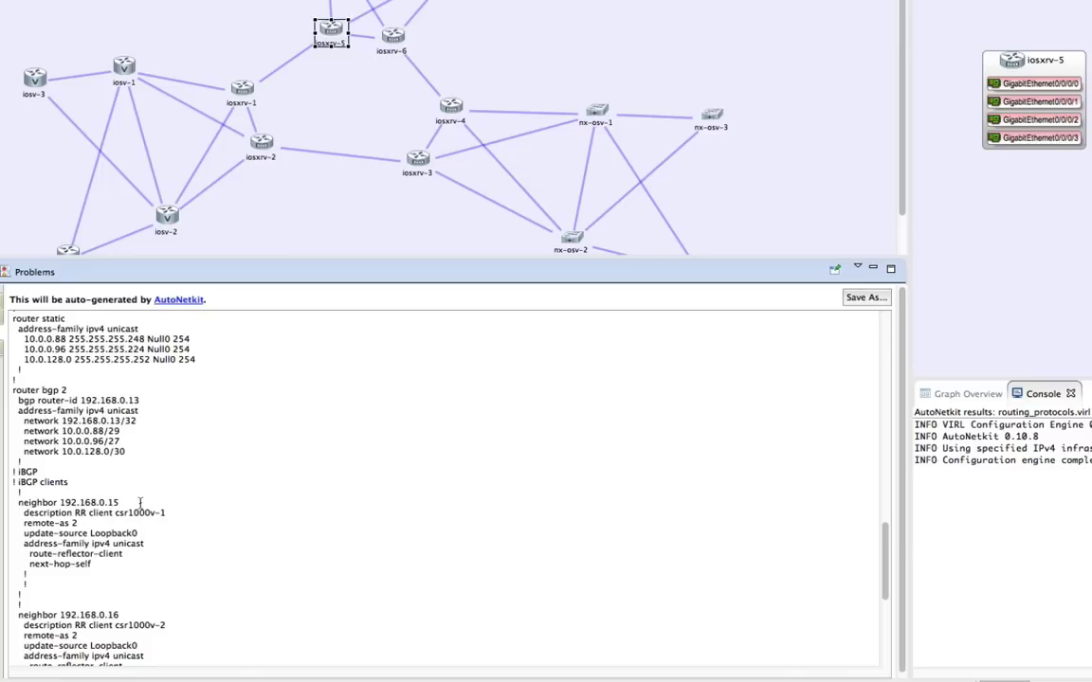
{"action": "scroll", "coordinate": [141, 503], "scroll_direction": "down", "scroll_amount": 4}
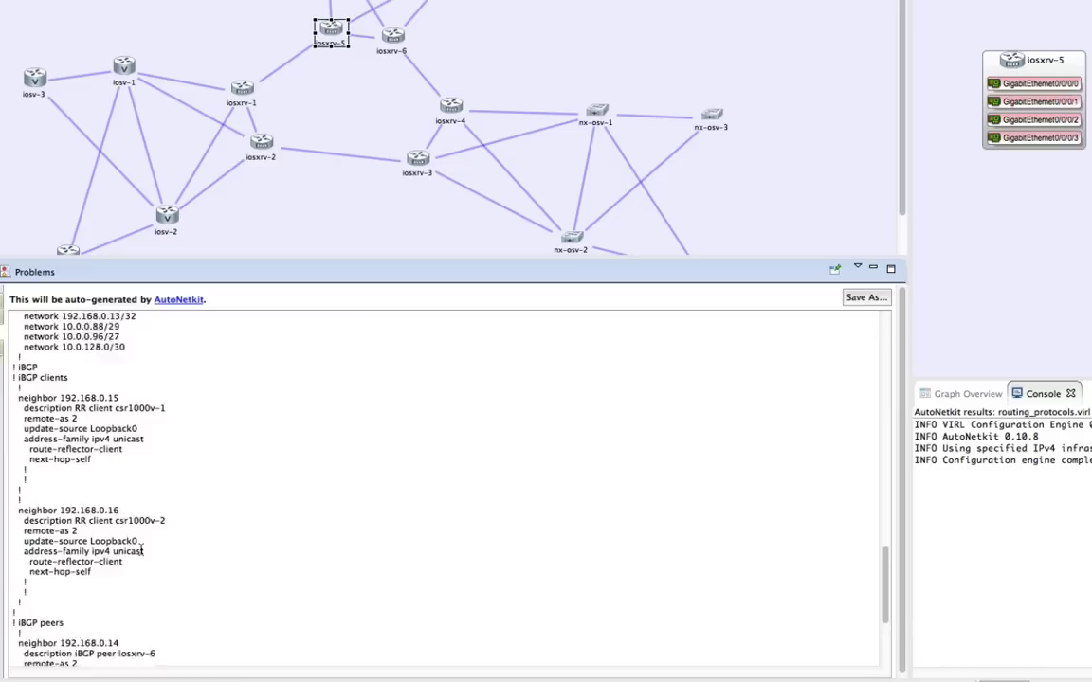
{"action": "scroll", "coordinate": [142, 551], "scroll_direction": "down", "scroll_amount": 7}
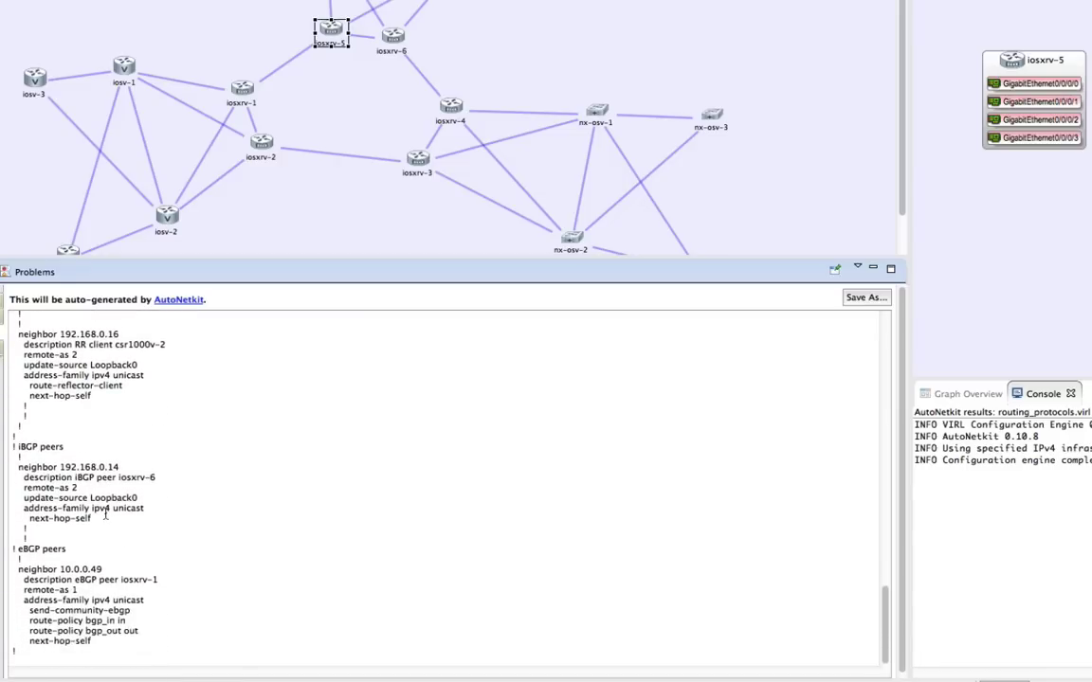
Open iosxrv-2's generated configuration and read its router bgp section through the iBGP clients, iBGP peers and eBGP peers.
{"action": "left_click", "coordinate": [263, 144]}
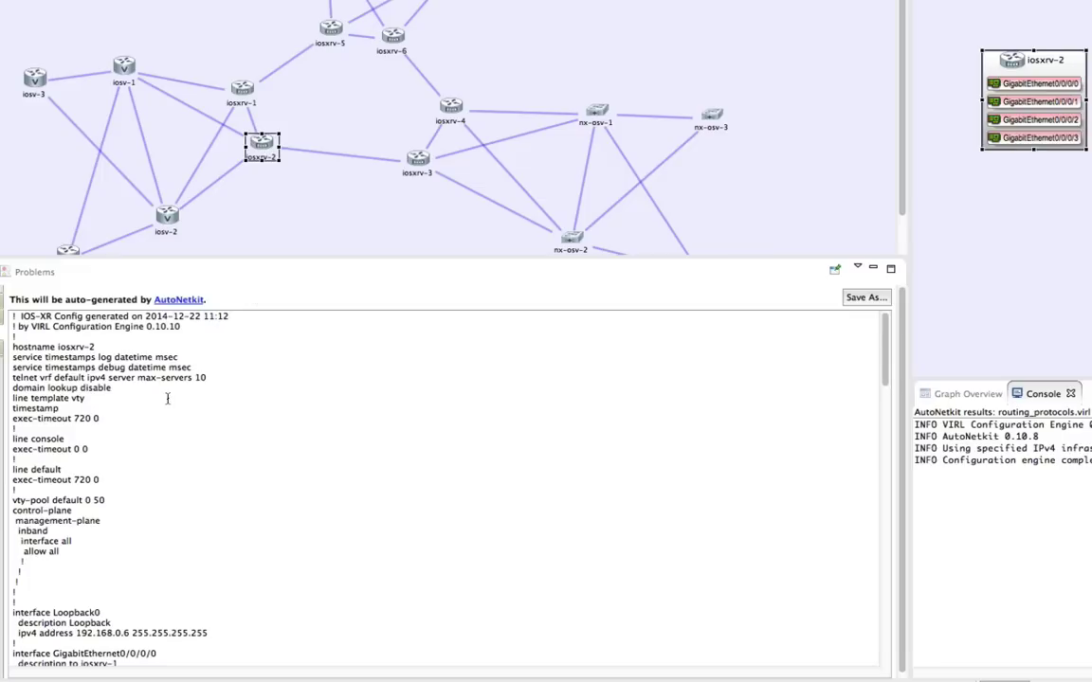
{"action": "scroll", "coordinate": [167, 398], "scroll_direction": "down", "scroll_amount": 20}
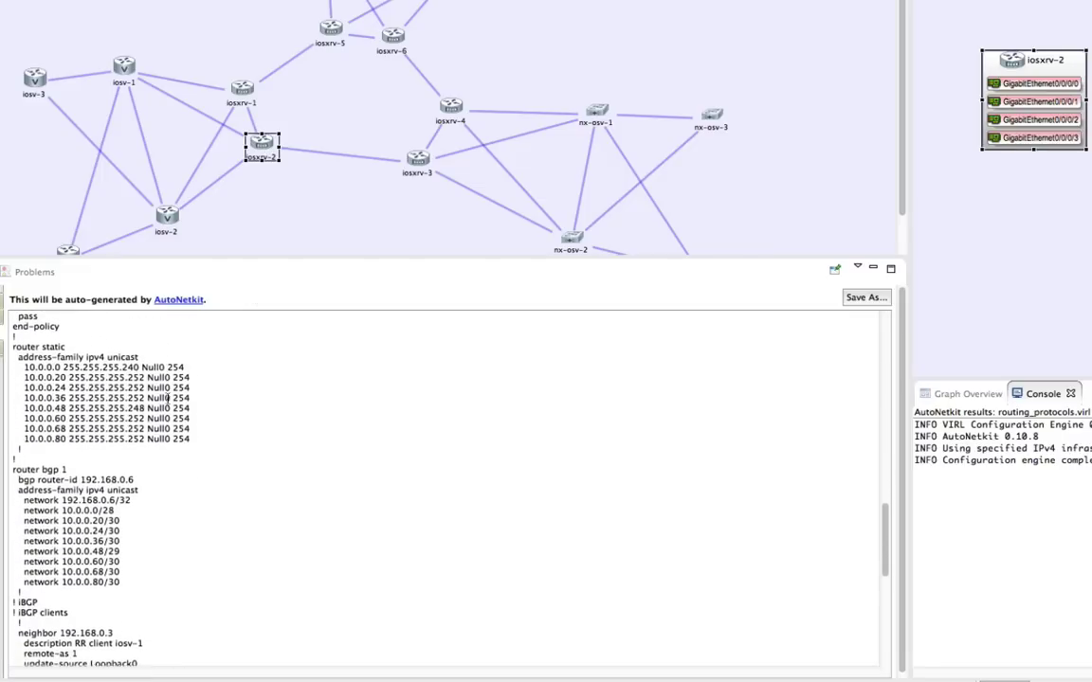
{"action": "scroll", "coordinate": [168, 398], "scroll_direction": "down", "scroll_amount": 3}
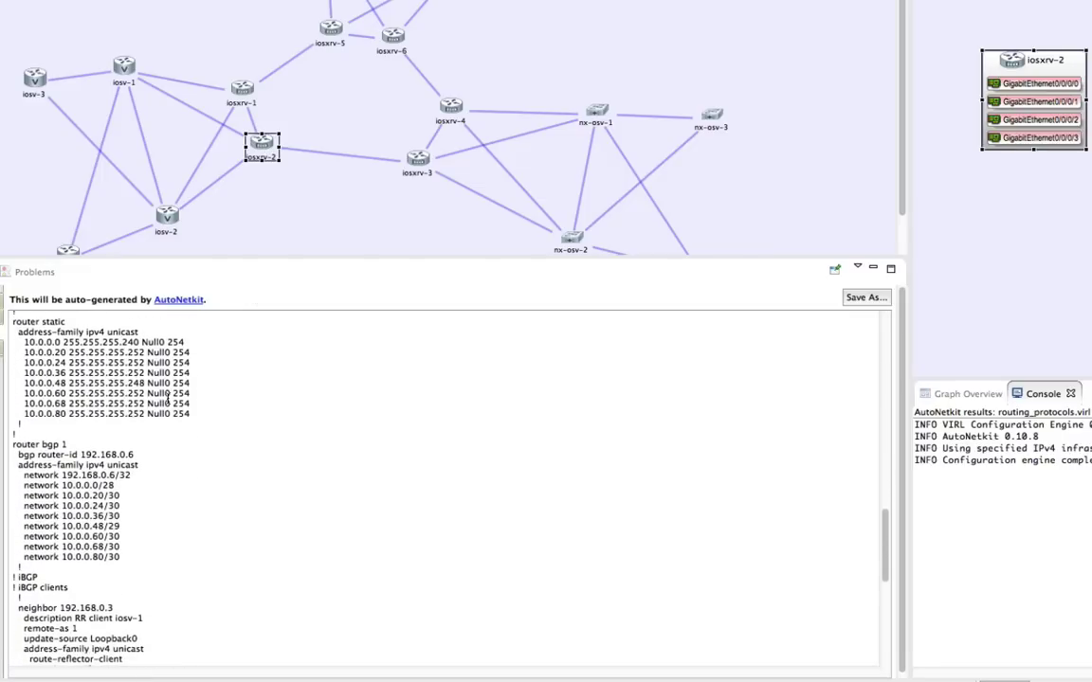
{"action": "scroll", "coordinate": [168, 399], "scroll_direction": "down", "scroll_amount": 2}
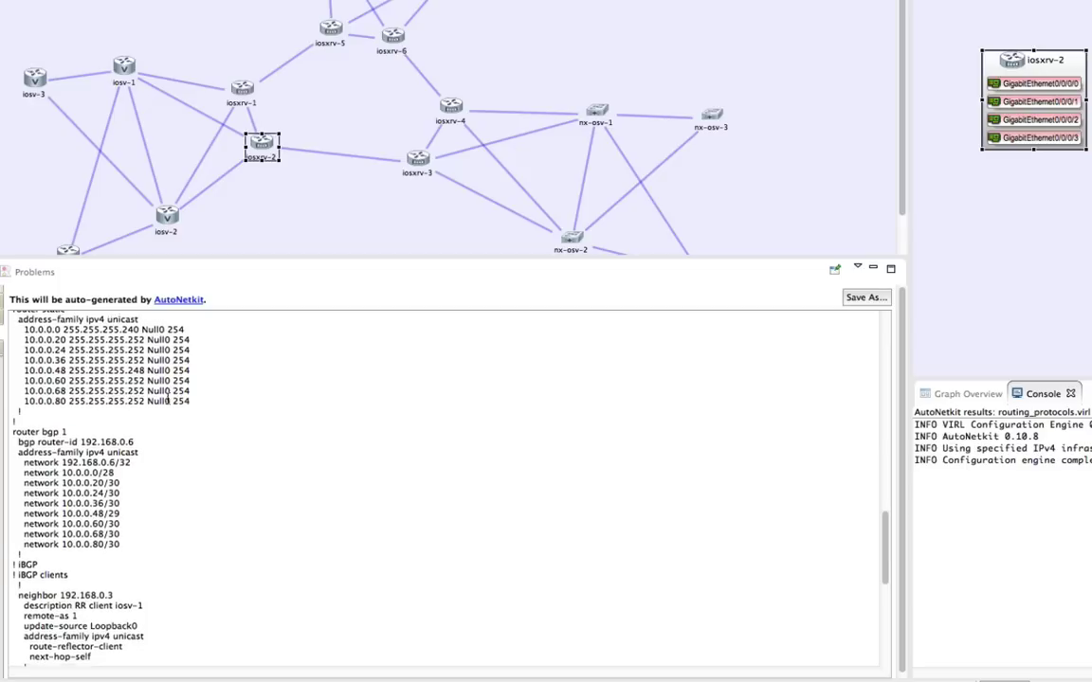
{"action": "scroll", "coordinate": [168, 401], "scroll_direction": "down", "scroll_amount": 1}
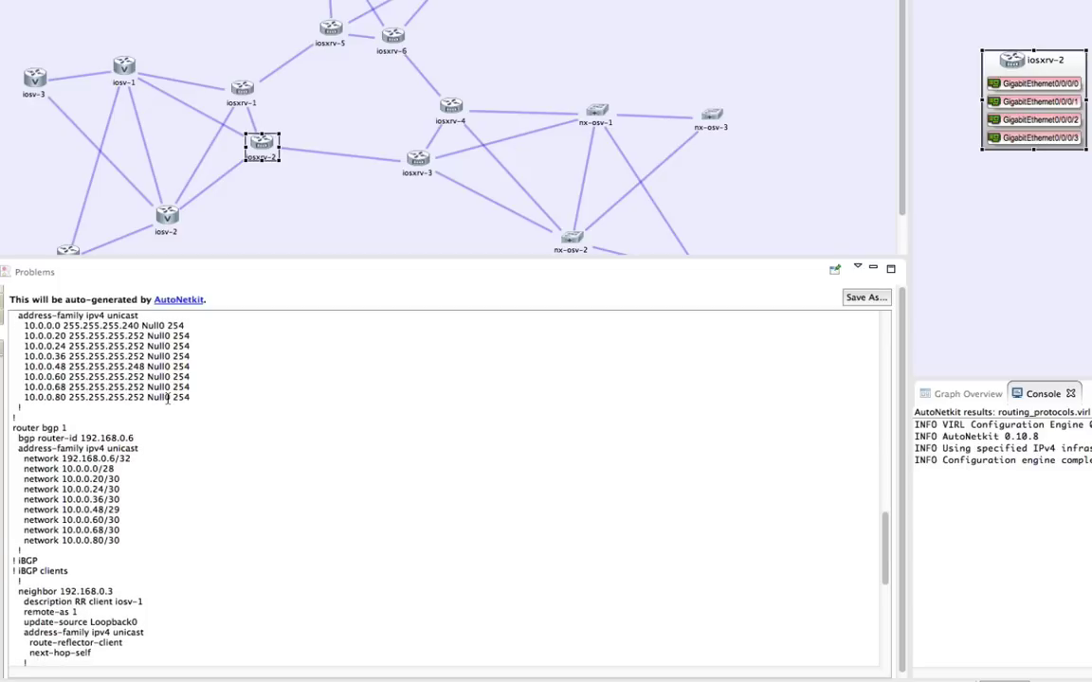
{"action": "scroll", "coordinate": [167, 399], "scroll_direction": "down", "scroll_amount": 10}
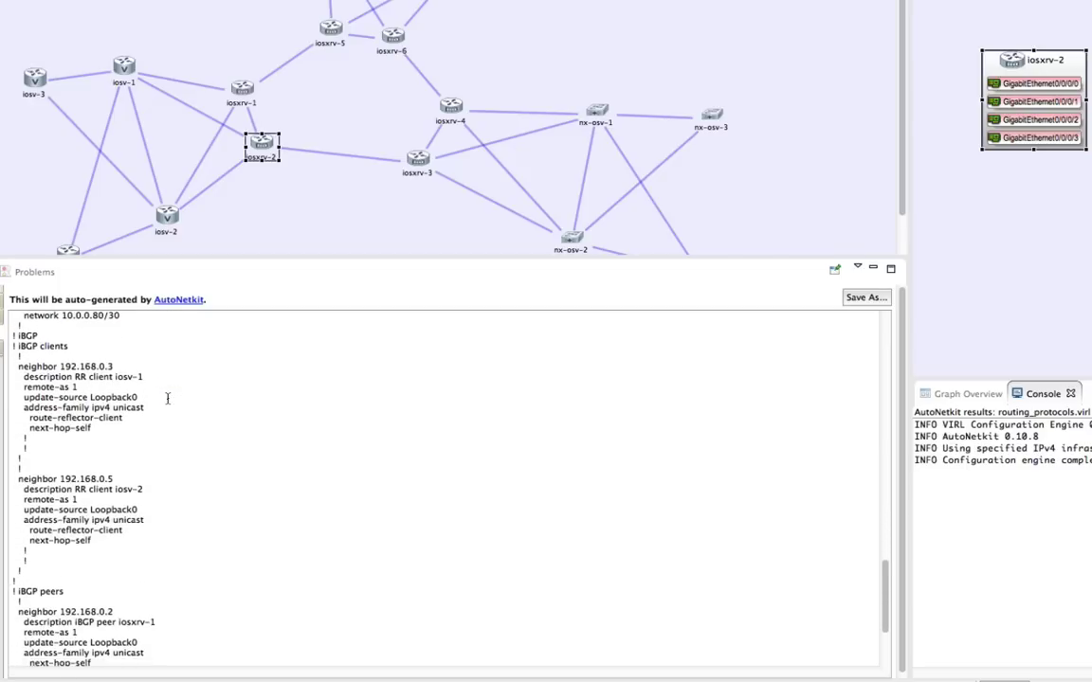
{"action": "scroll", "coordinate": [168, 399], "scroll_direction": "down", "scroll_amount": 4}
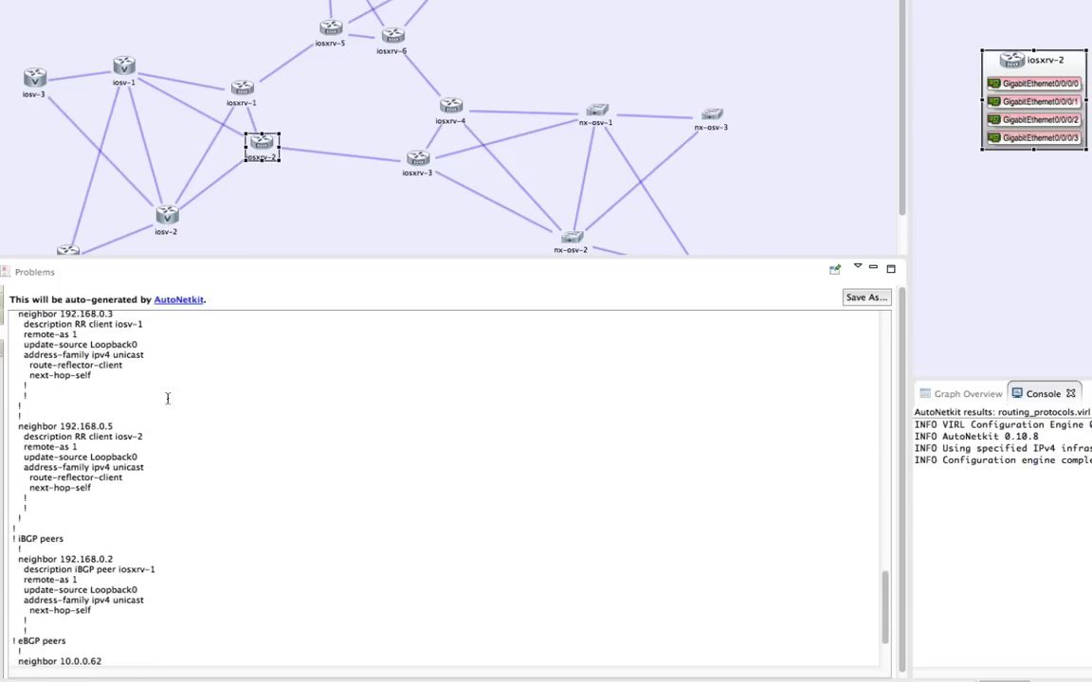
{"action": "scroll", "coordinate": [167, 398], "scroll_direction": "down", "scroll_amount": 3}
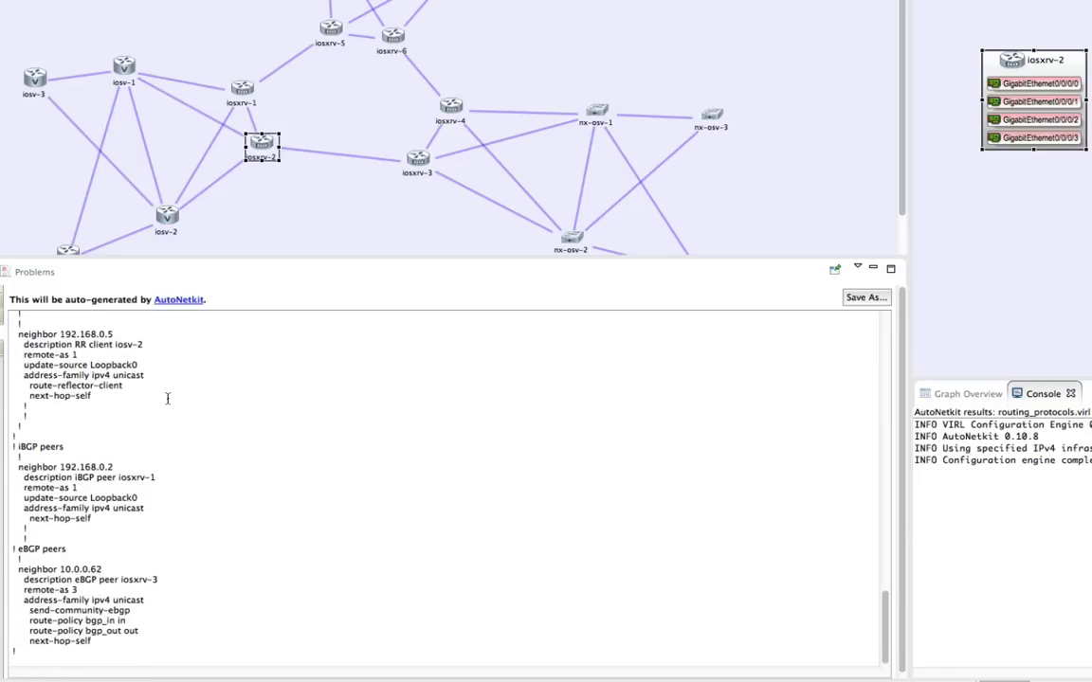